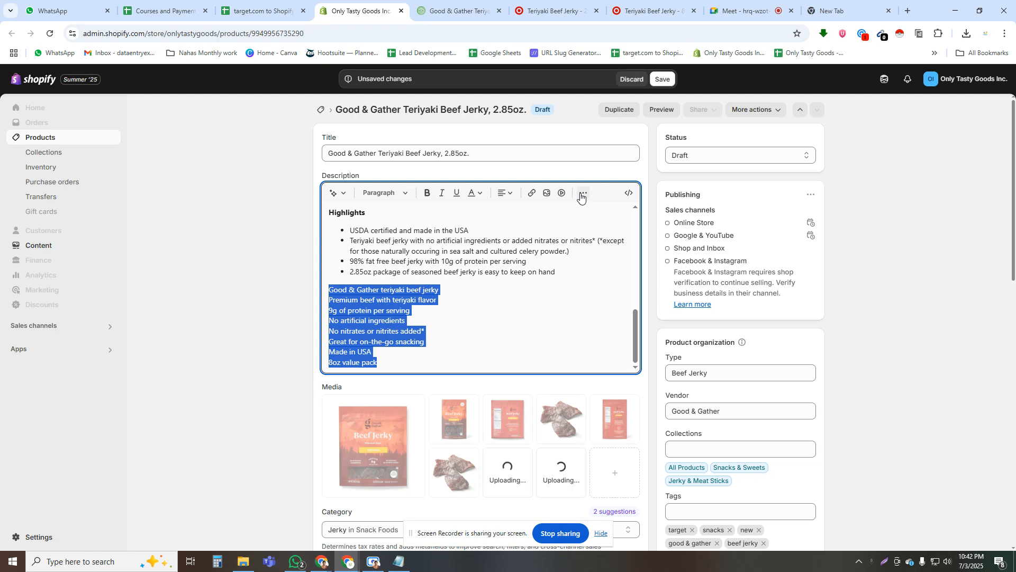
- Break the pasted highlight lines at the end of the description into separate paragraphs, from "Good & Gather teriyaki beef jerky" to "8oz value pack"
left_click(539, 214)
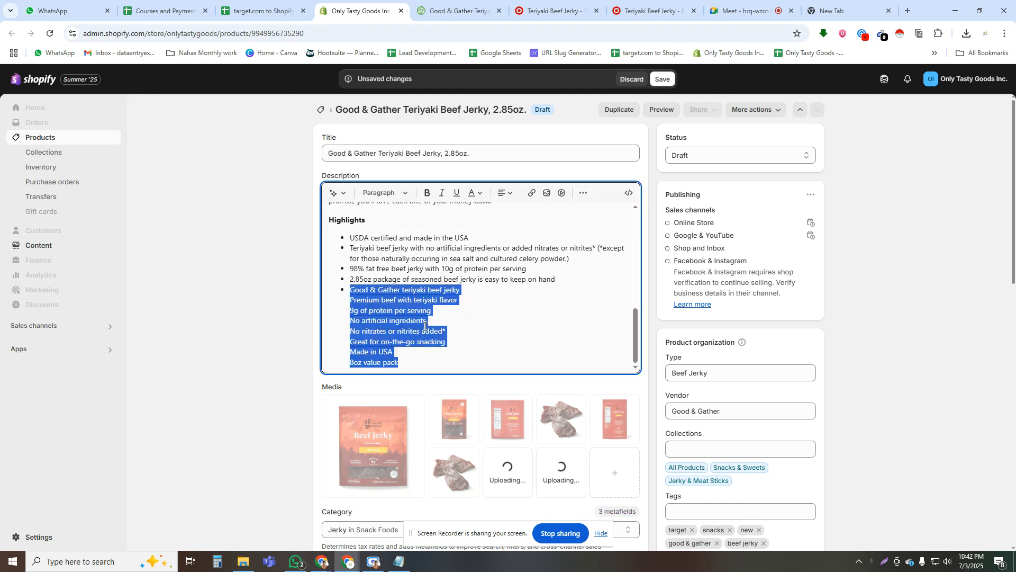
key("ctrl+z")
left_click(326, 302)
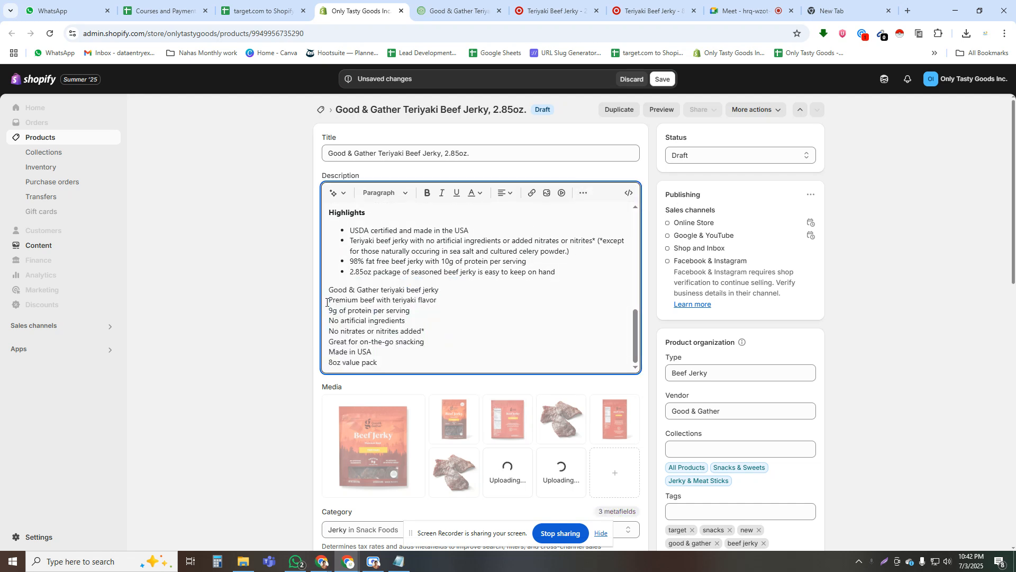
key("Return")
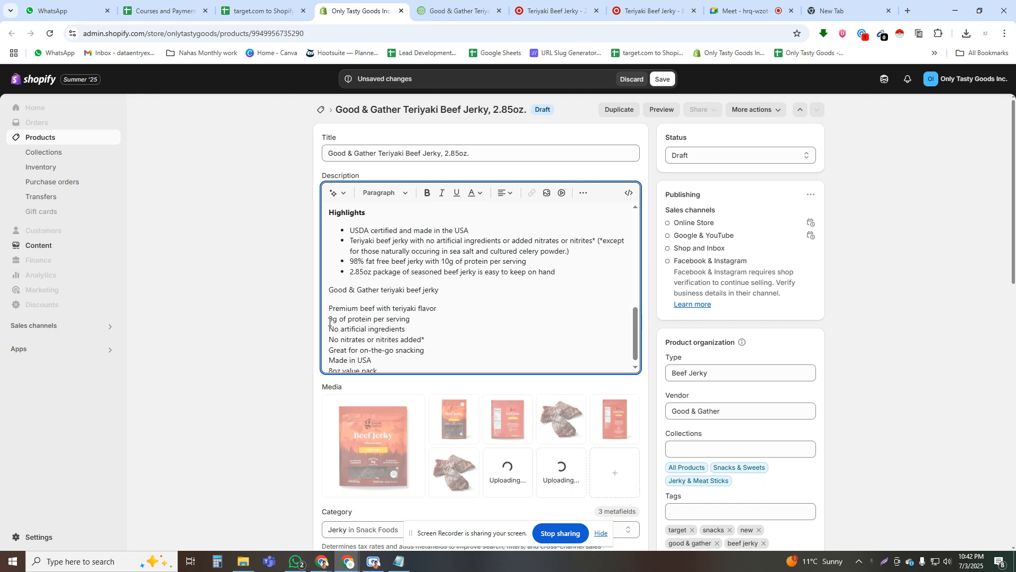
left_click(330, 319)
key("Return")
left_click(329, 339)
key("Return")
left_click(330, 357)
key("Return")
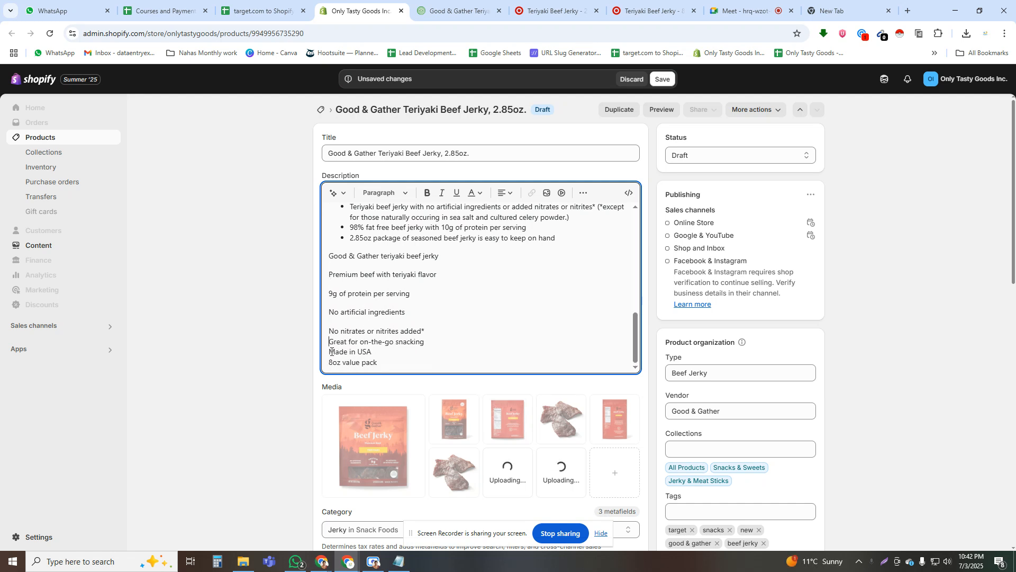
key("Return")
key("Return")
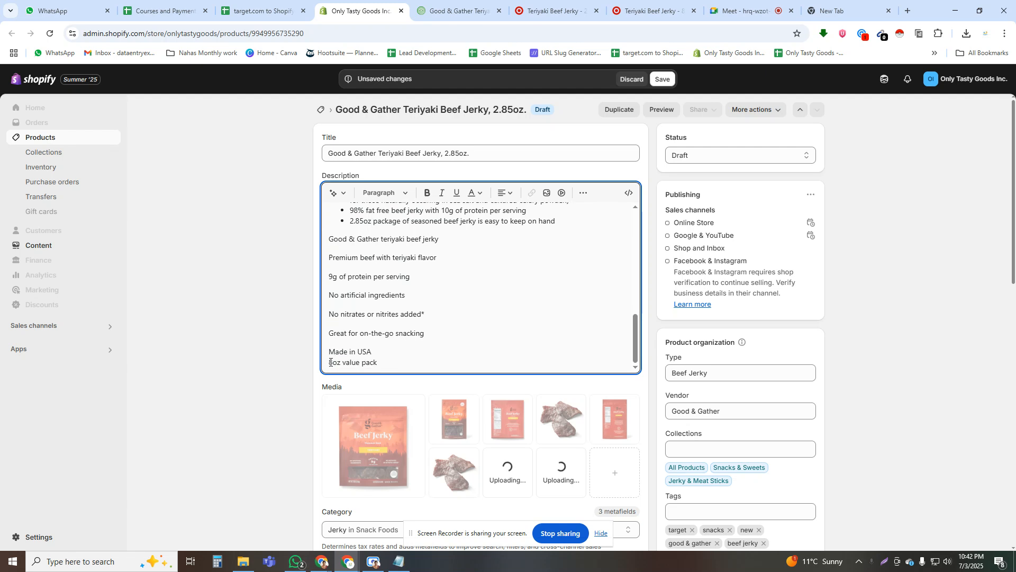
left_click(330, 362)
key("Return")
- Format the separated highlight lines, from "Good & Gather teriyaki beef jerky" to "8oz value pack", as individual bullets and save the product
left_click_drag(377, 367, 318, 235)
left_click(582, 194)
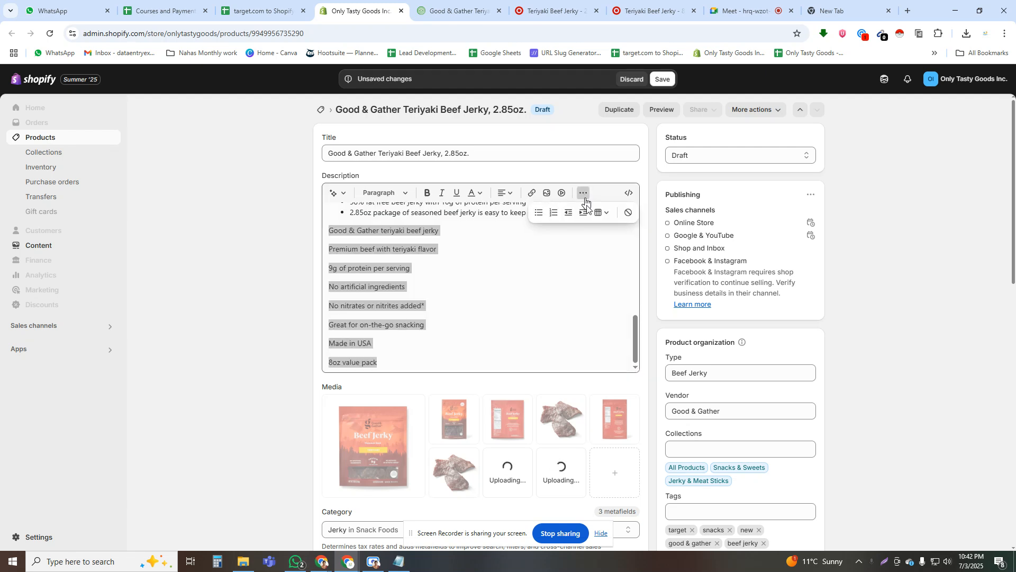
left_click(536, 215)
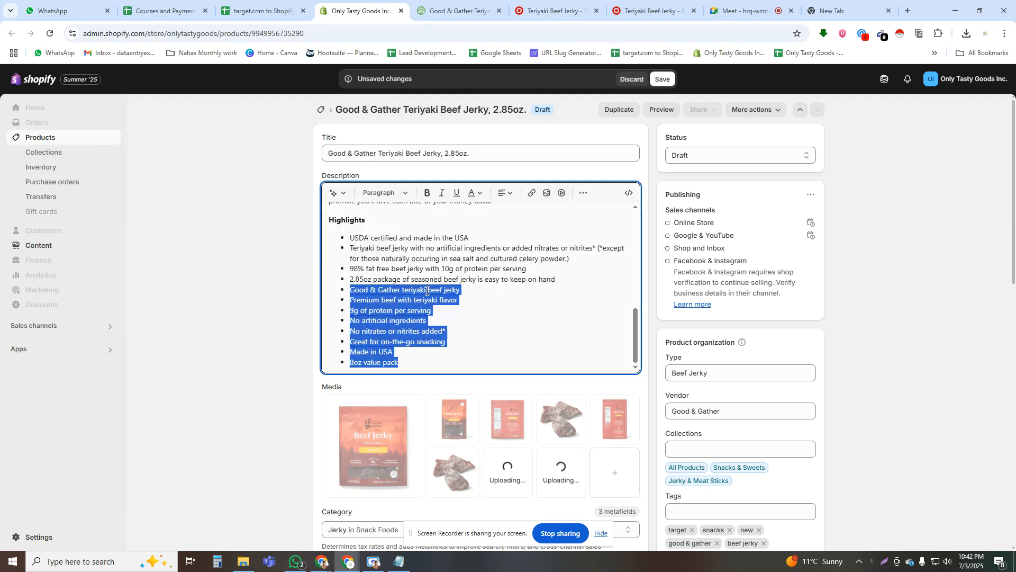
left_click(380, 320)
left_click(662, 80)
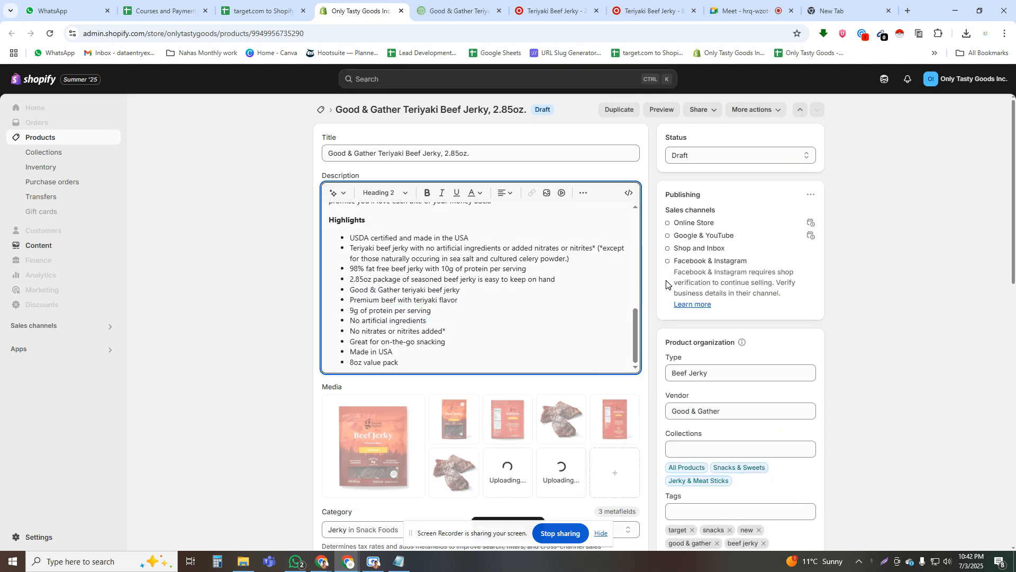
- Assign the front-of-pack image whose file name starts with GUEST_a3cf6c15 to the 2.85oz variant
scroll(662, 274, "down", 3)
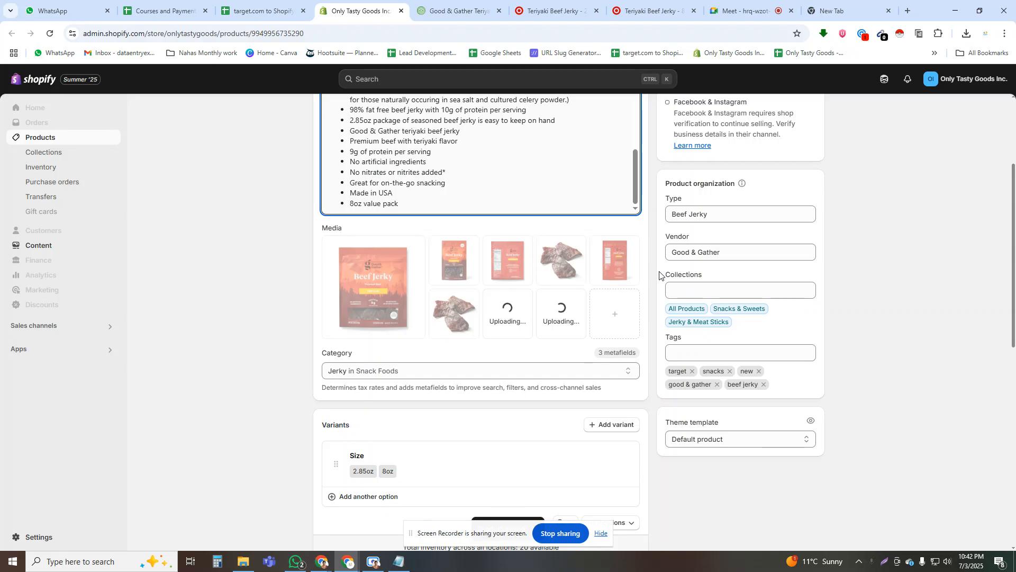
scroll(660, 275, "down", 2)
scroll(660, 276, "down", 3)
left_click(356, 309)
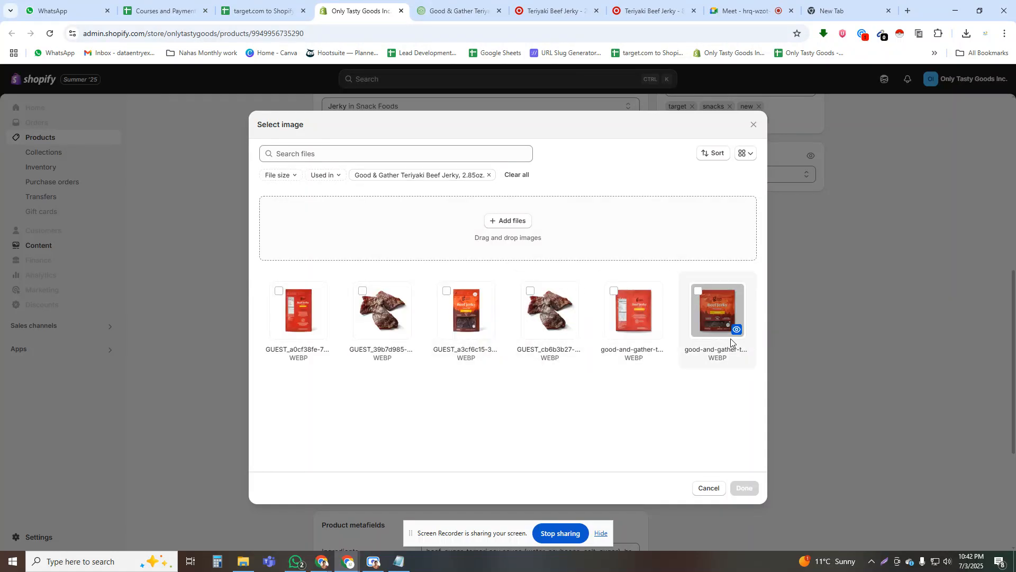
left_click(754, 125)
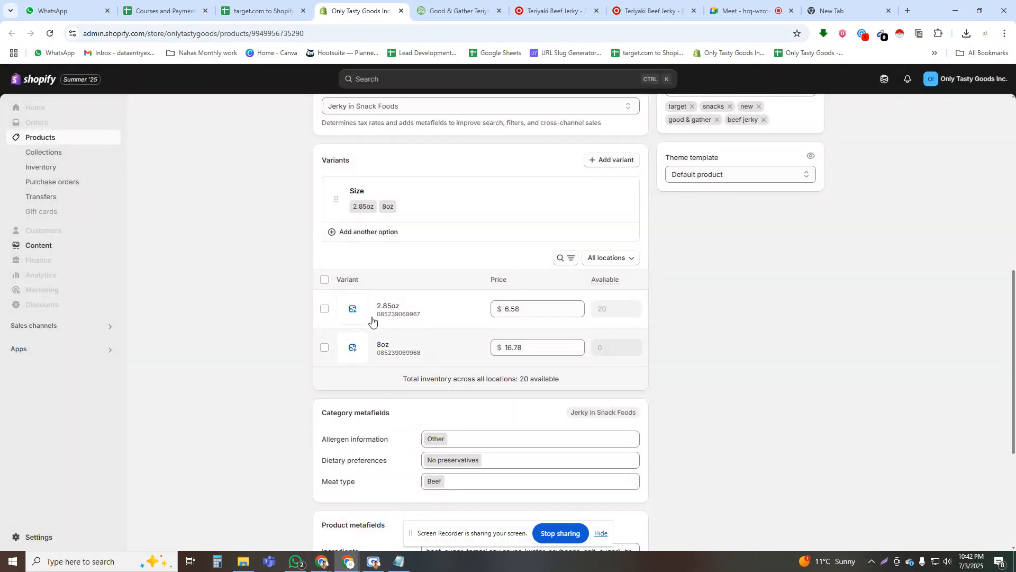
left_click(352, 311)
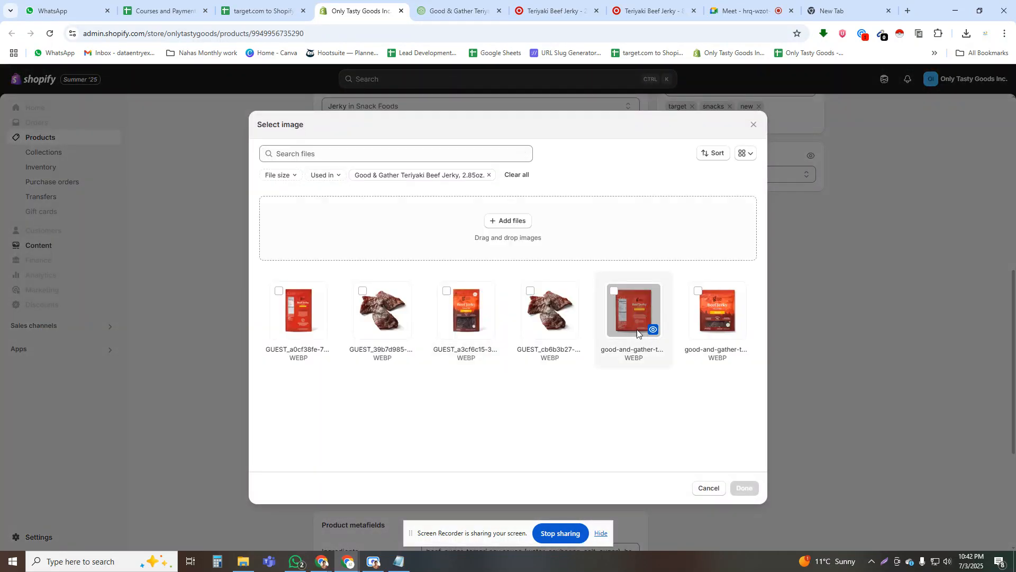
left_click(473, 320)
left_click(745, 488)
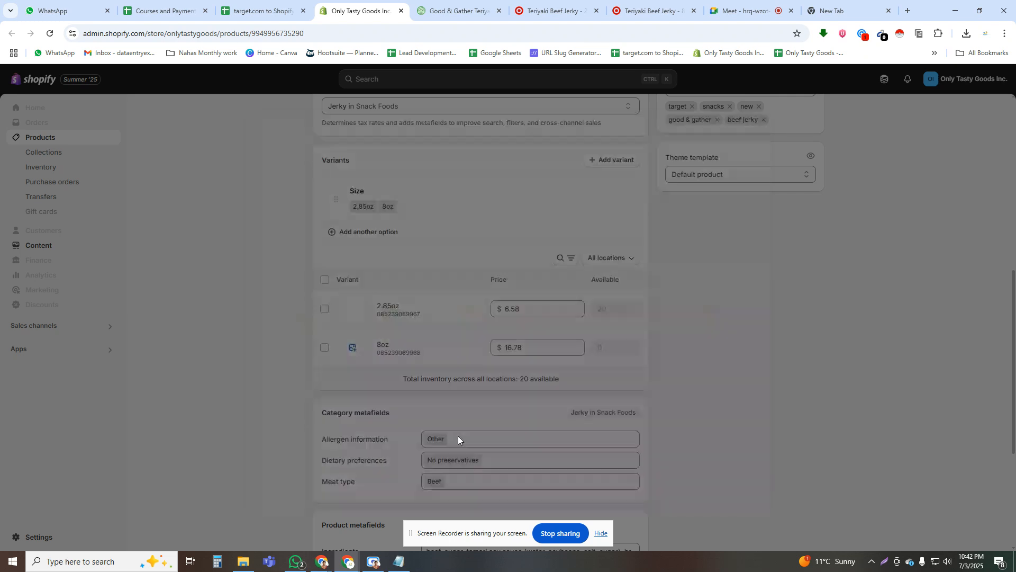
- Assign the good-and-gather front pouch image to the 8oz variant
left_click(353, 347)
left_click(698, 317)
left_click(744, 488)
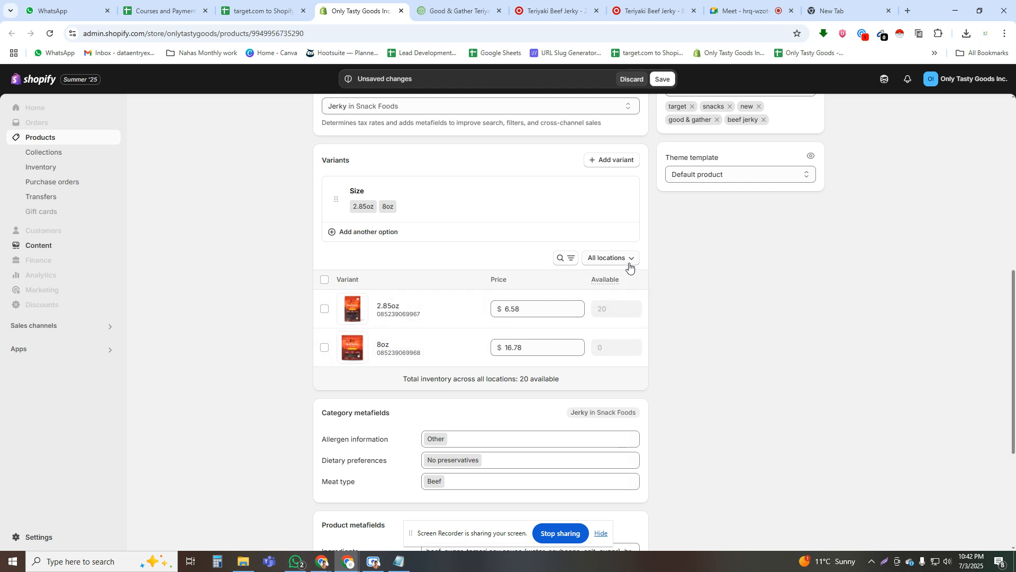
- Select both size variants and open their SKUs for editing
left_click(324, 279)
left_click(638, 280)
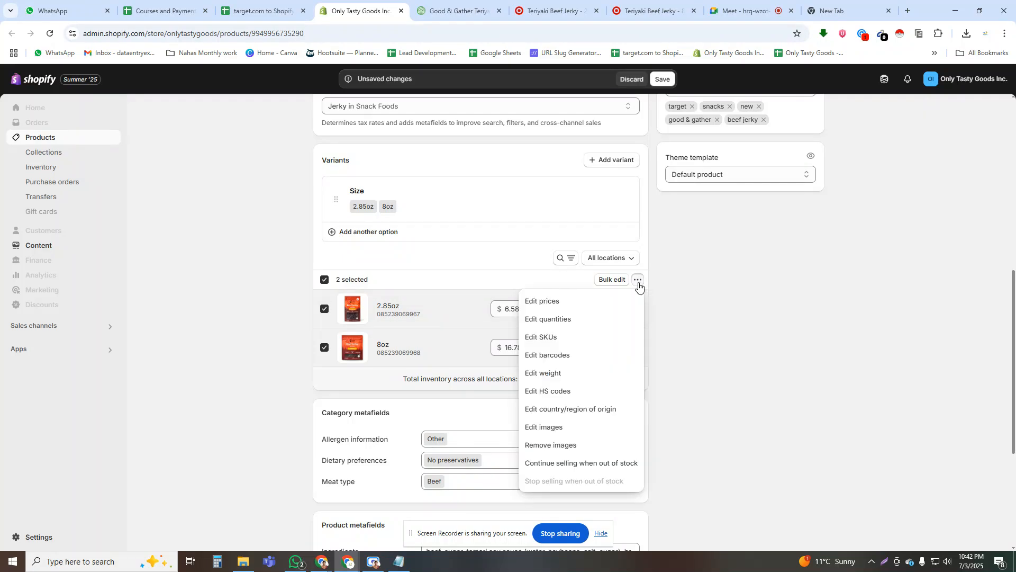
left_click(562, 319)
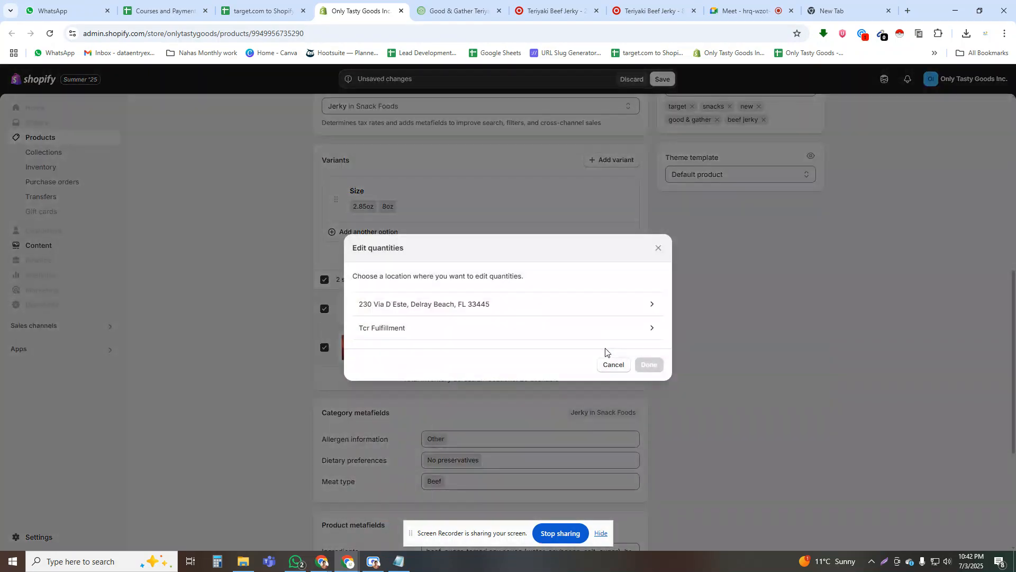
key("Escape")
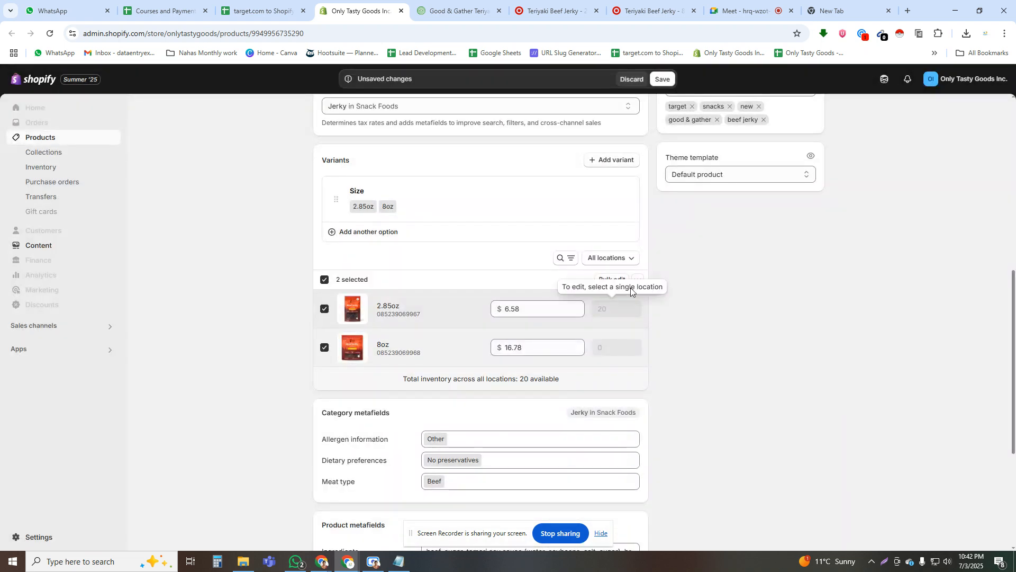
left_click(638, 280)
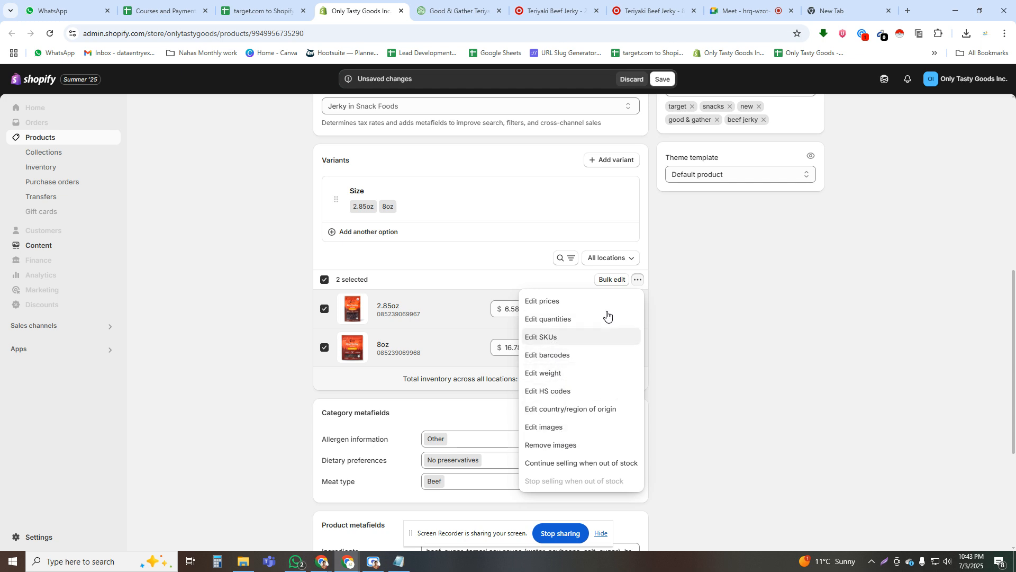
left_click(550, 340)
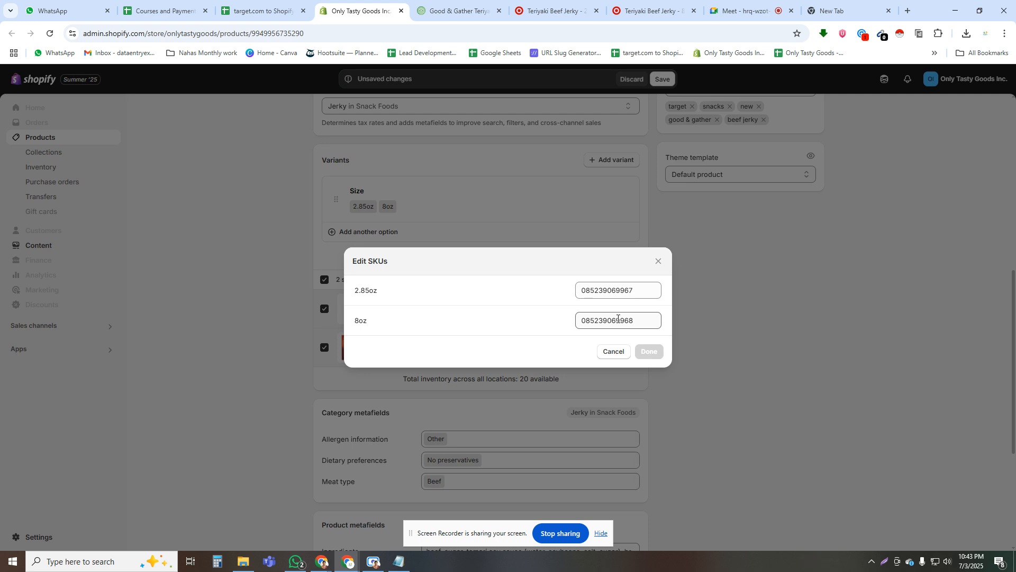
- Switch to the Target page for the 8oz teriyaki beef jerky and copy the UPC from its specifications
left_click(660, 3)
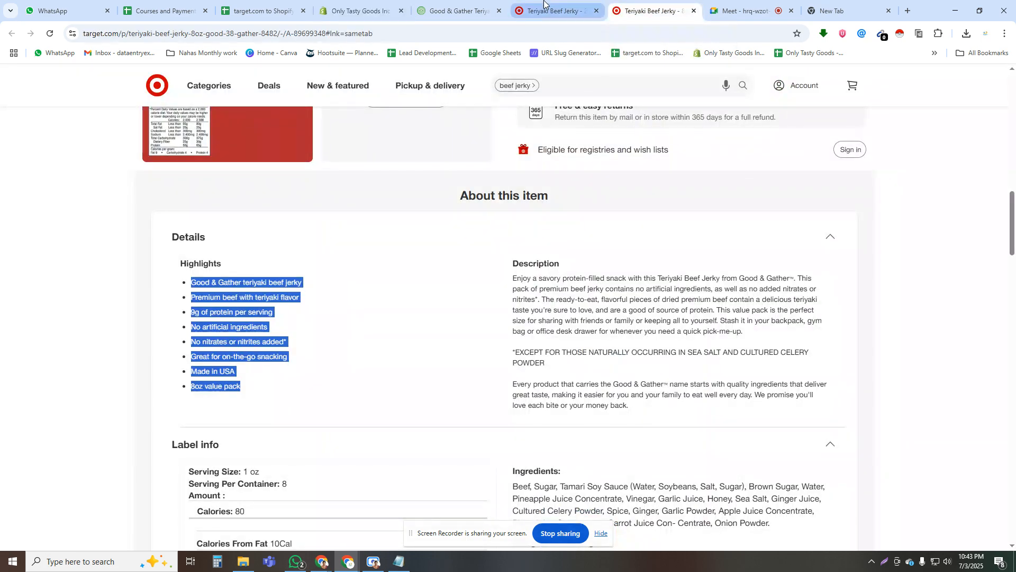
scroll(598, 183, "up", 5)
scroll(604, 249, "down", 15)
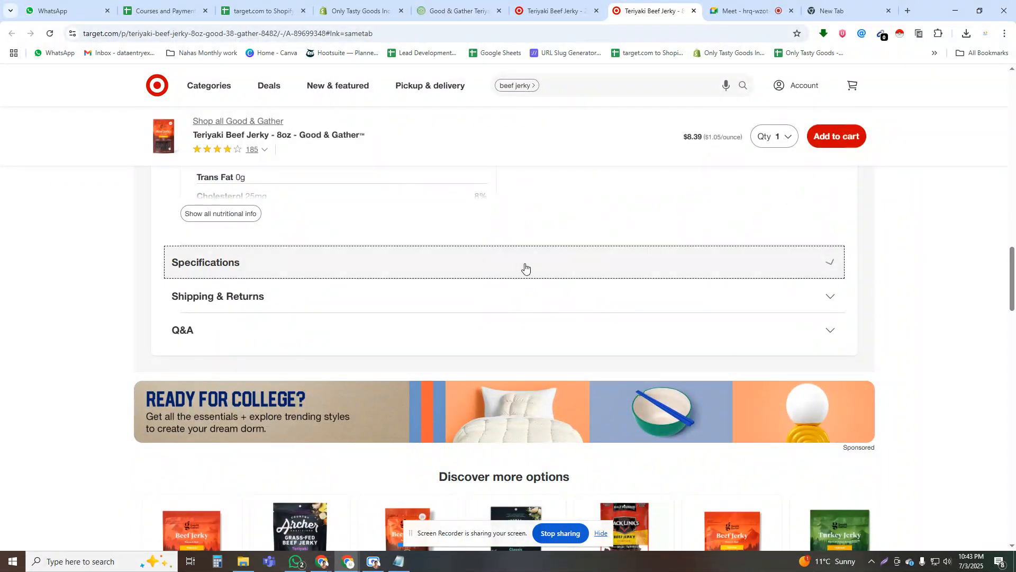
left_click(523, 268)
double_click(241, 479)
key("ctrl+c")
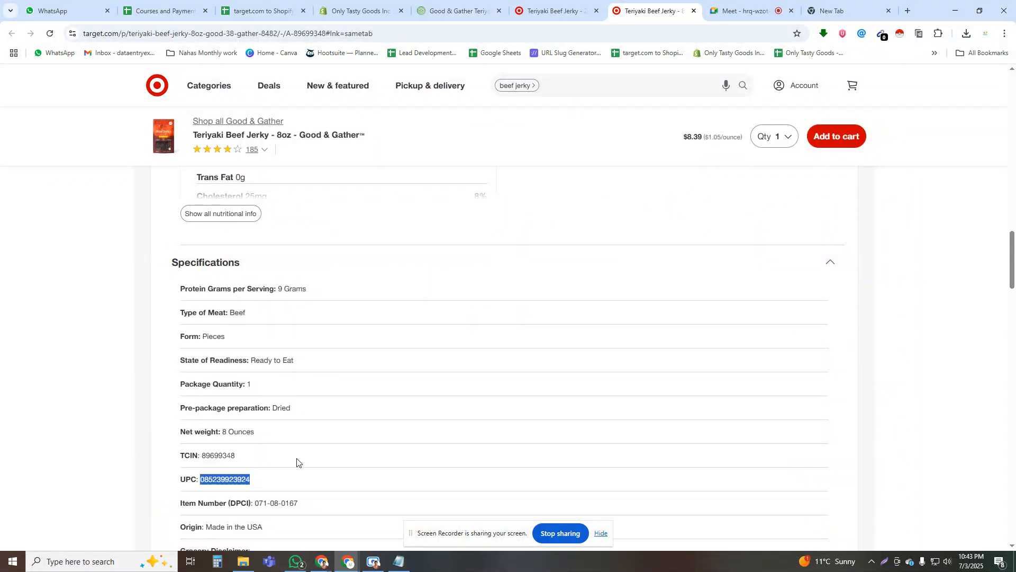
left_click(368, 3)
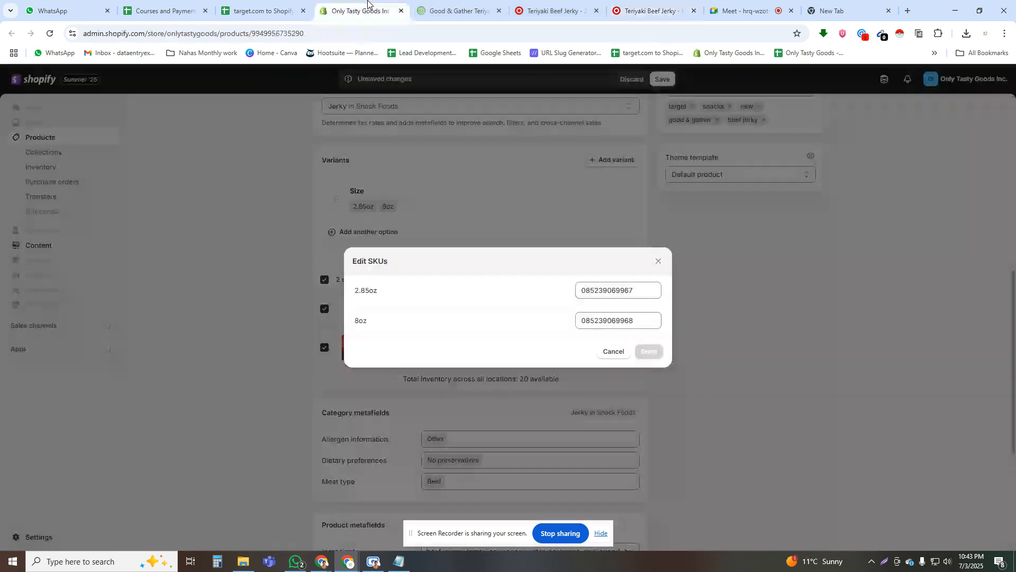
left_click(594, 320)
key("ctrl+a")
key("ctrl+v")
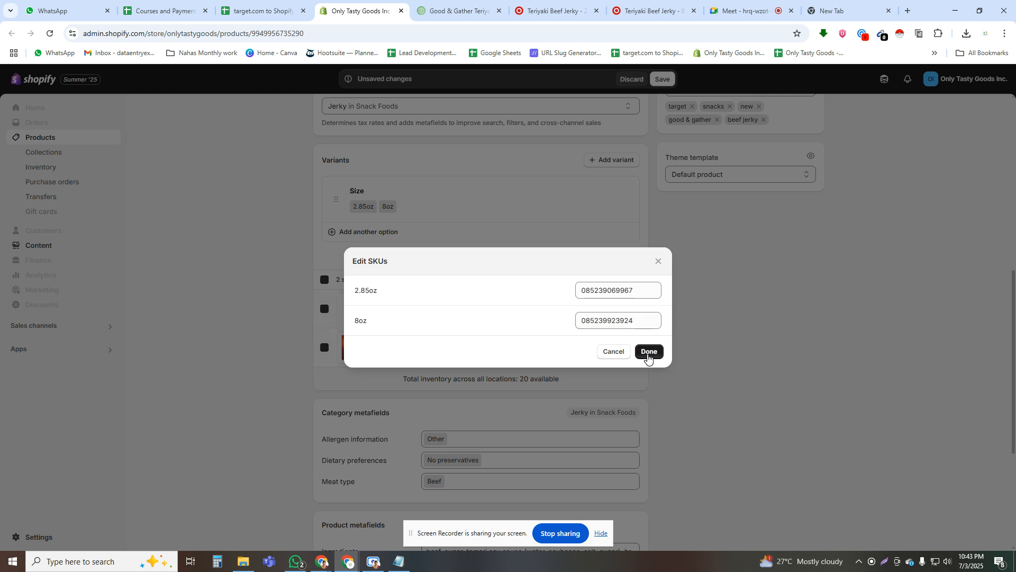
left_click(649, 352)
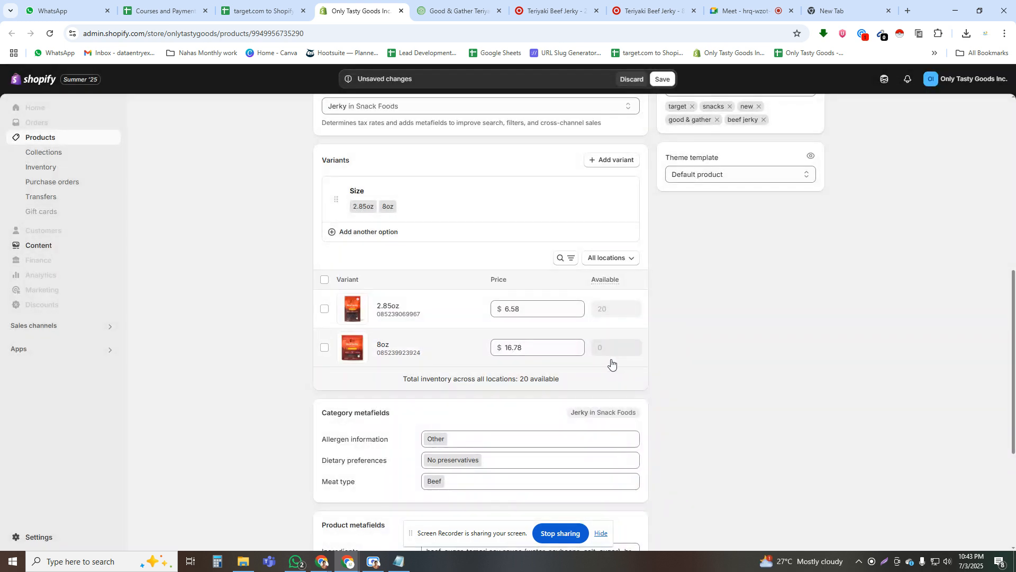
left_click(325, 280)
left_click(612, 280)
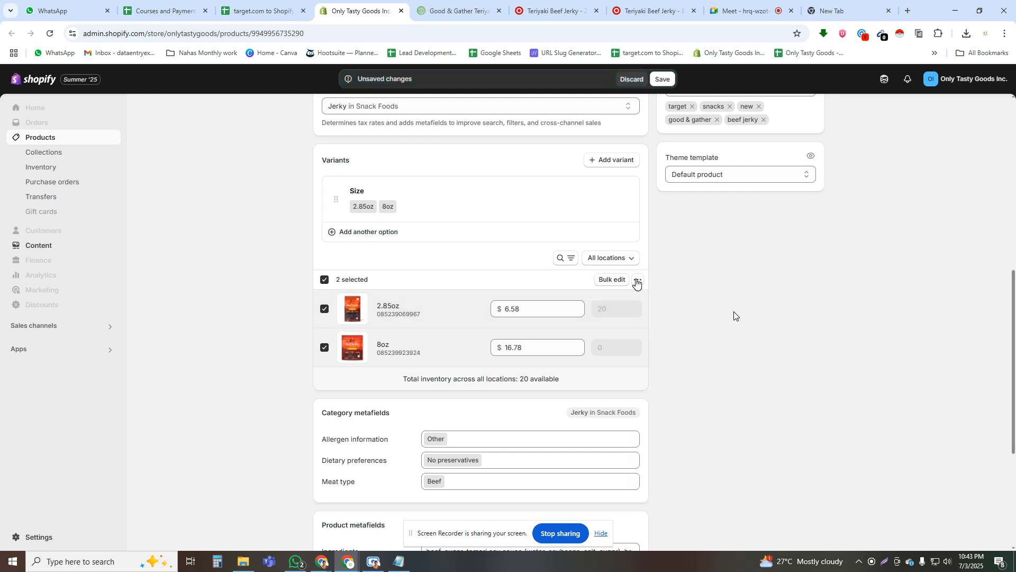
left_click(639, 282)
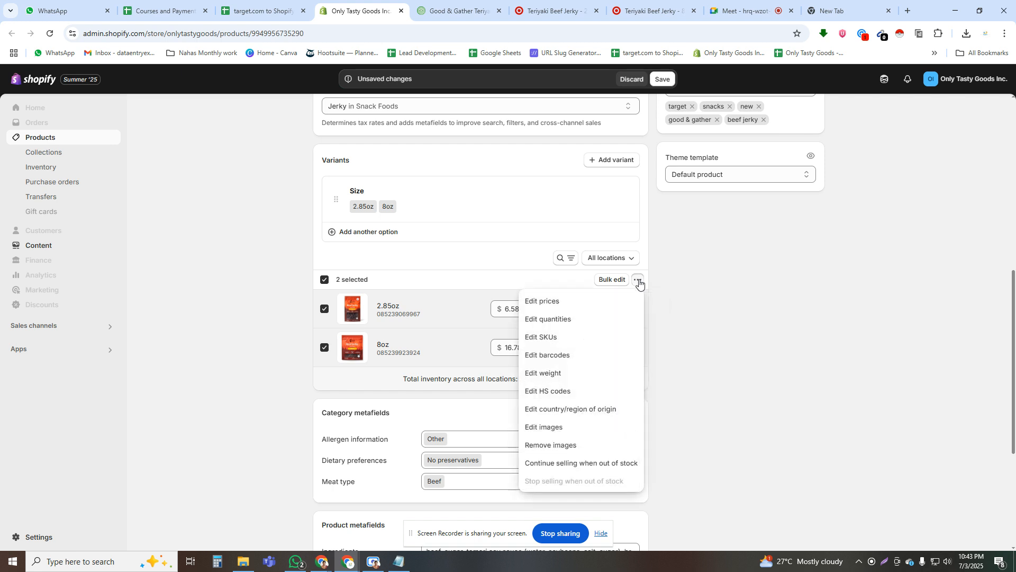
left_click(561, 318)
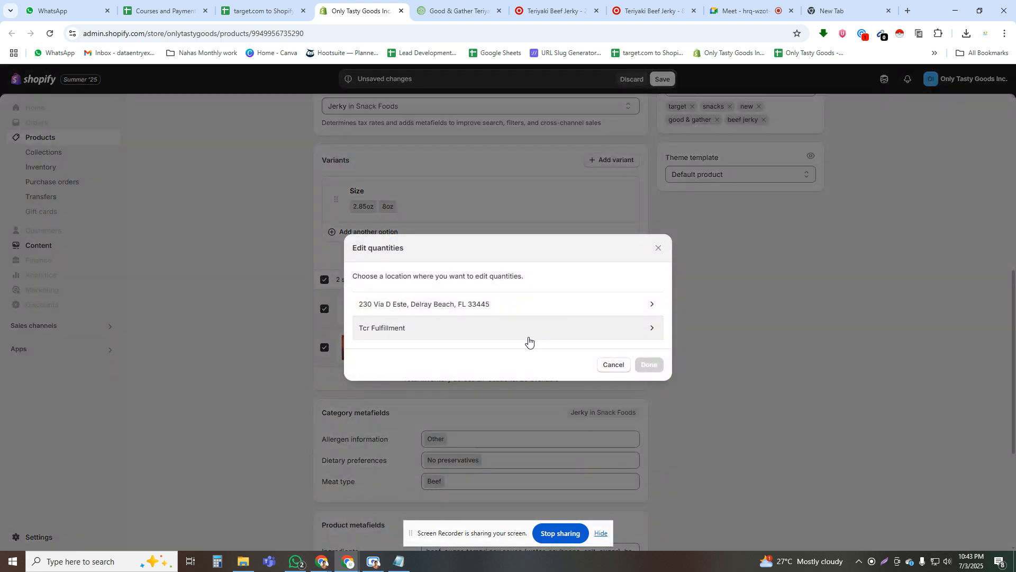
left_click(658, 248)
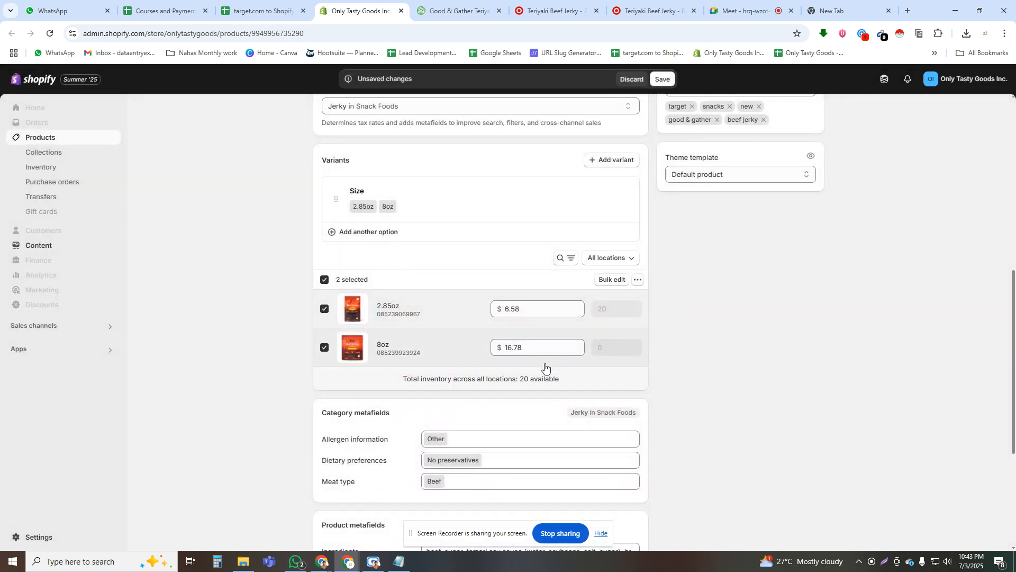
- Review the product's variants, category and product metafields, media and description
scroll(529, 354, "down", 4)
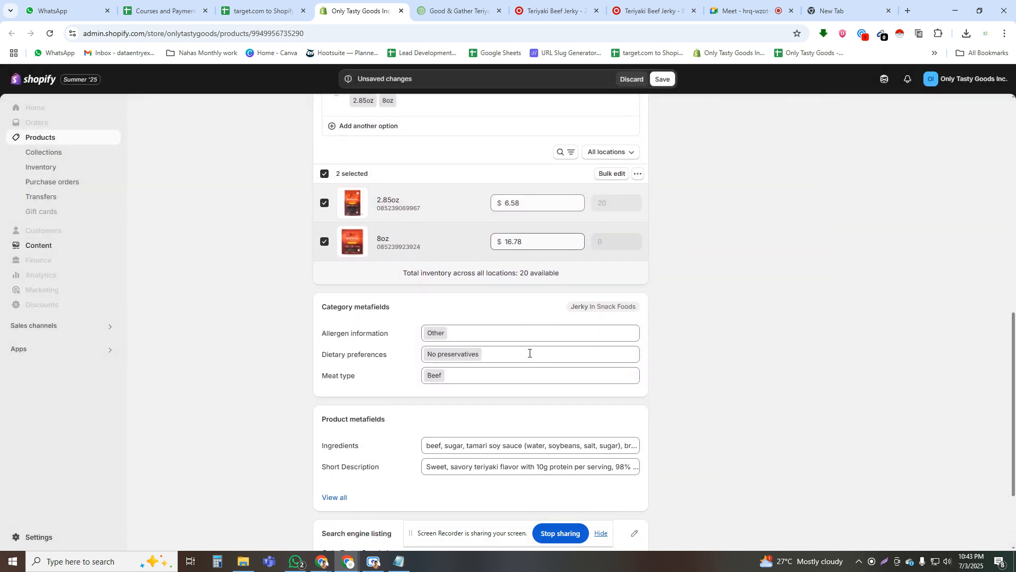
scroll(529, 356, "up", 3)
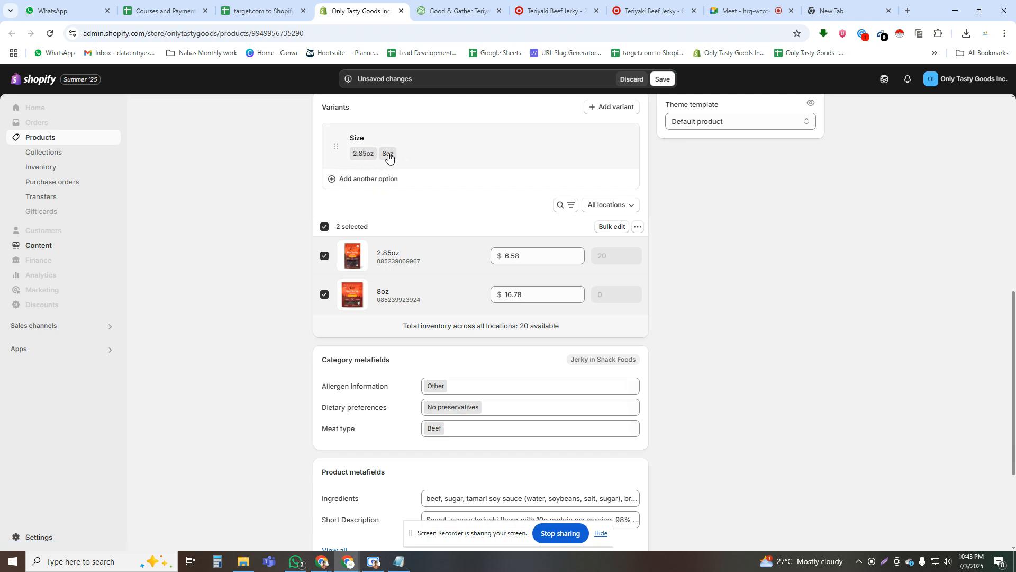
scroll(366, 196, "up", 4)
scroll(366, 196, "up", 2)
scroll(262, 259, "down", 8)
scroll(262, 266, "down", 1)
scroll(264, 267, "up", 5)
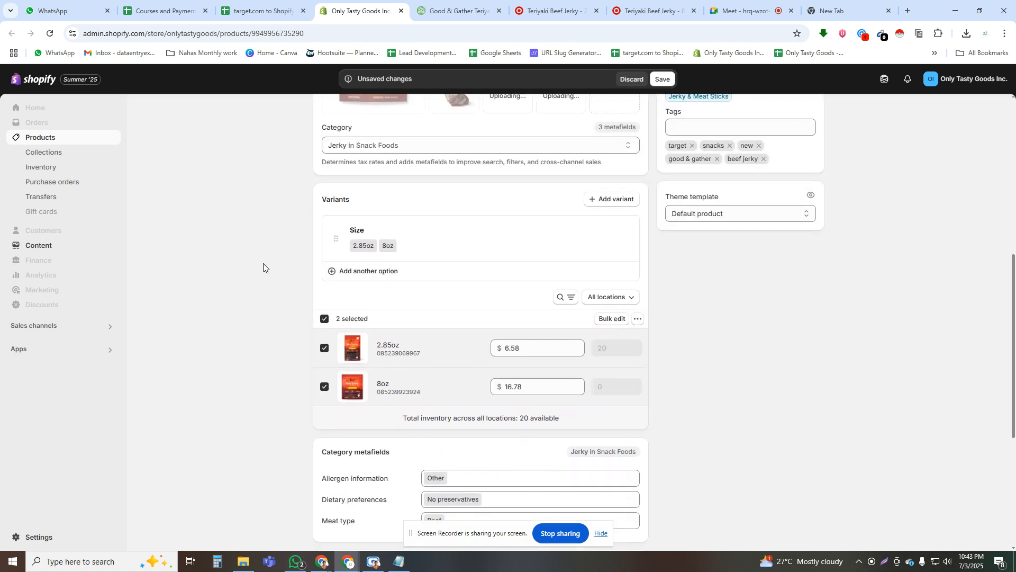
scroll(279, 279, "up", 2)
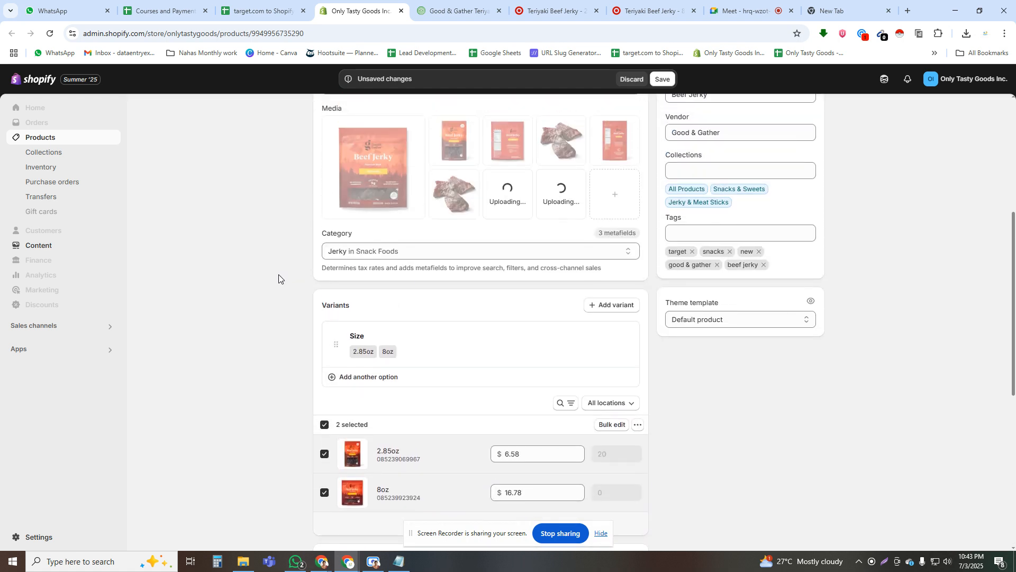
scroll(279, 276, "down", 2)
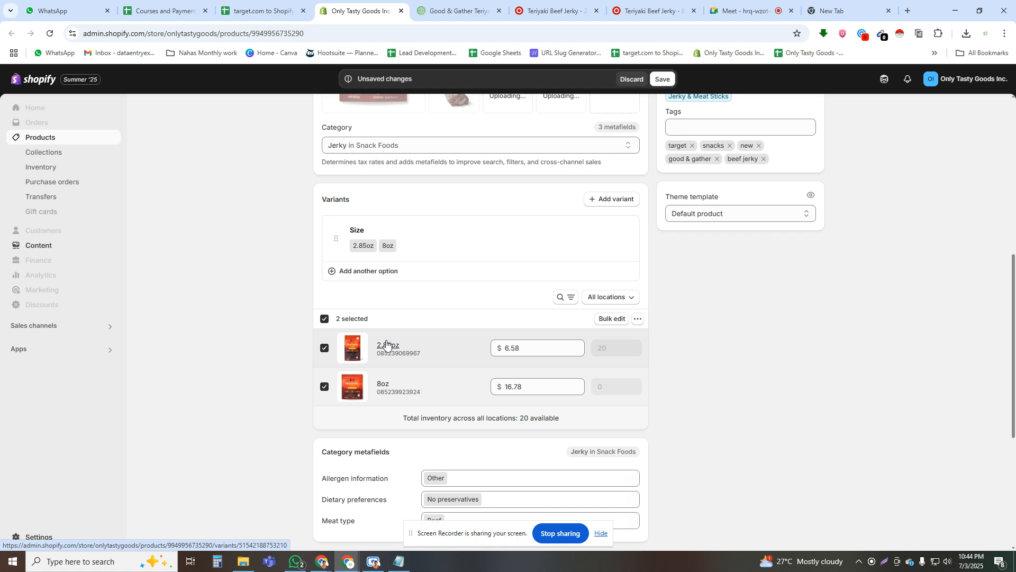
scroll(401, 313, "up", 4)
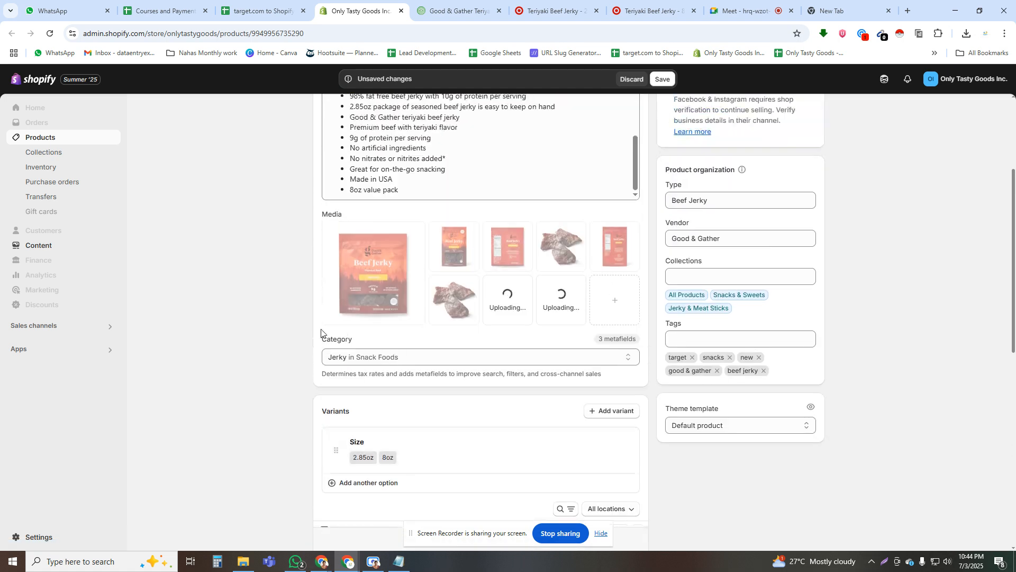
- Change the product title to "Good & Gather Teriyaki Beef Jerky, 2.85oz & 8oz.", checking the second size on its Target page
scroll(297, 336, "up", 3)
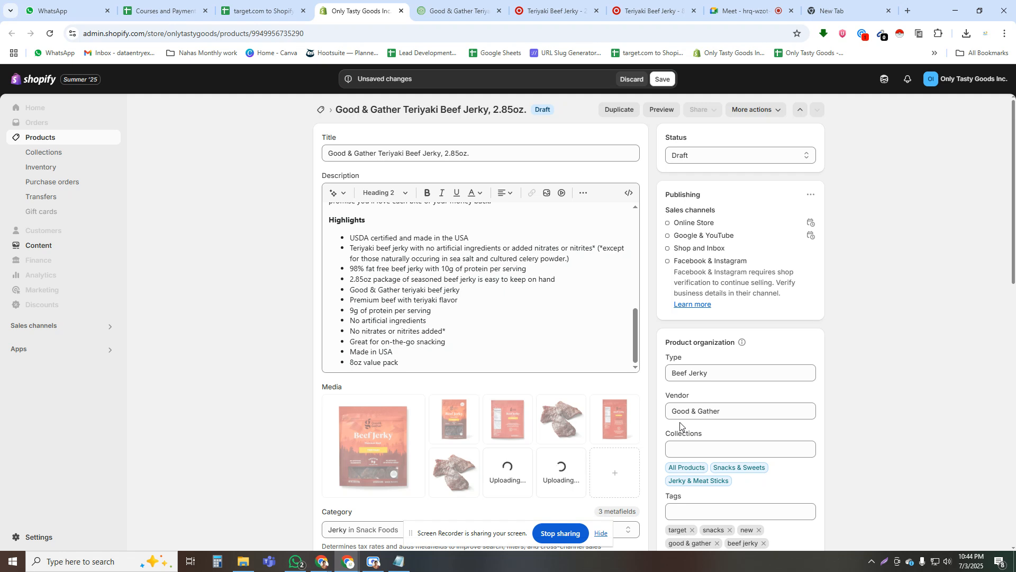
left_click(397, 362)
scroll(501, 336, "up", 3)
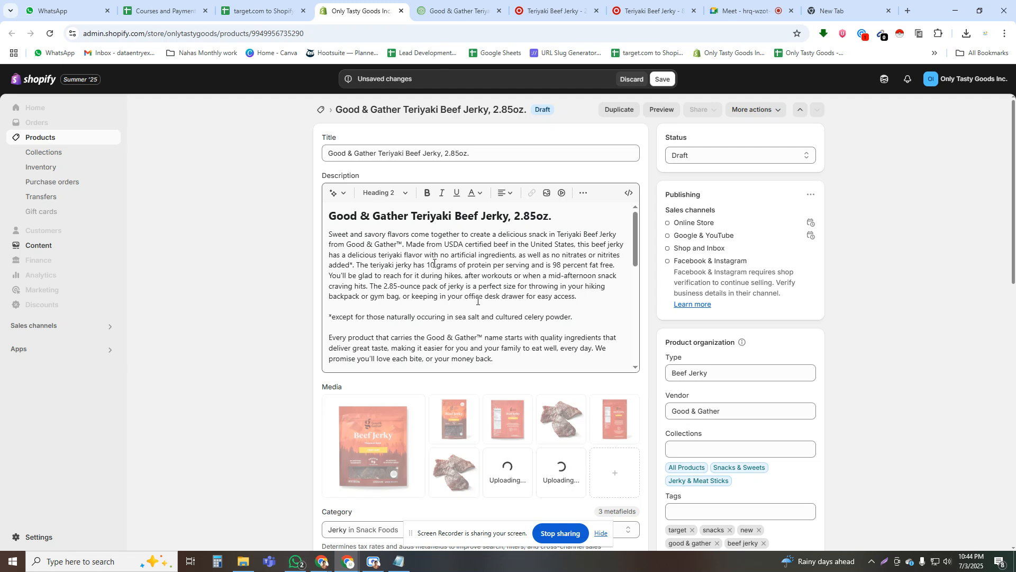
left_click(477, 155)
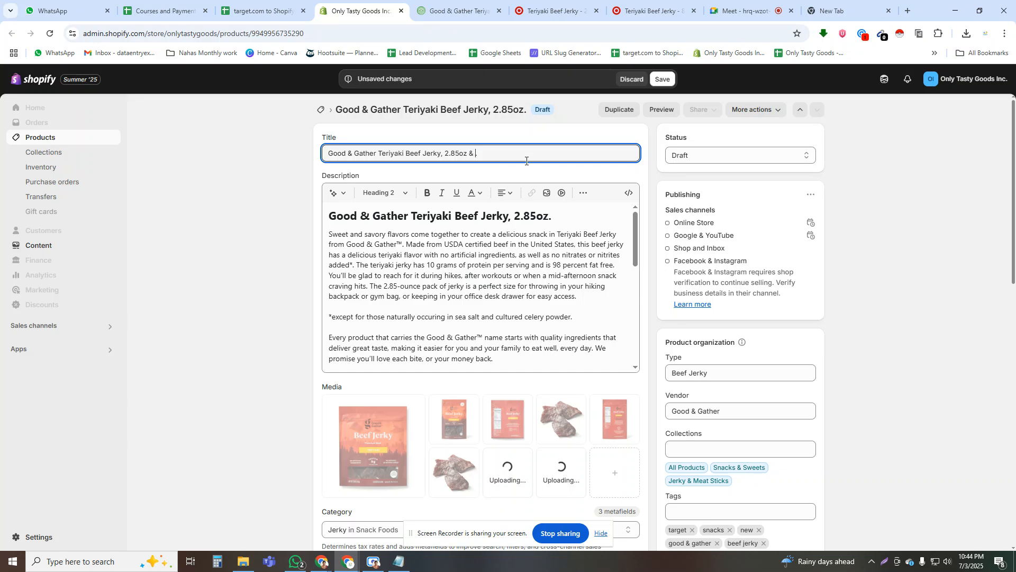
left_click(651, 6)
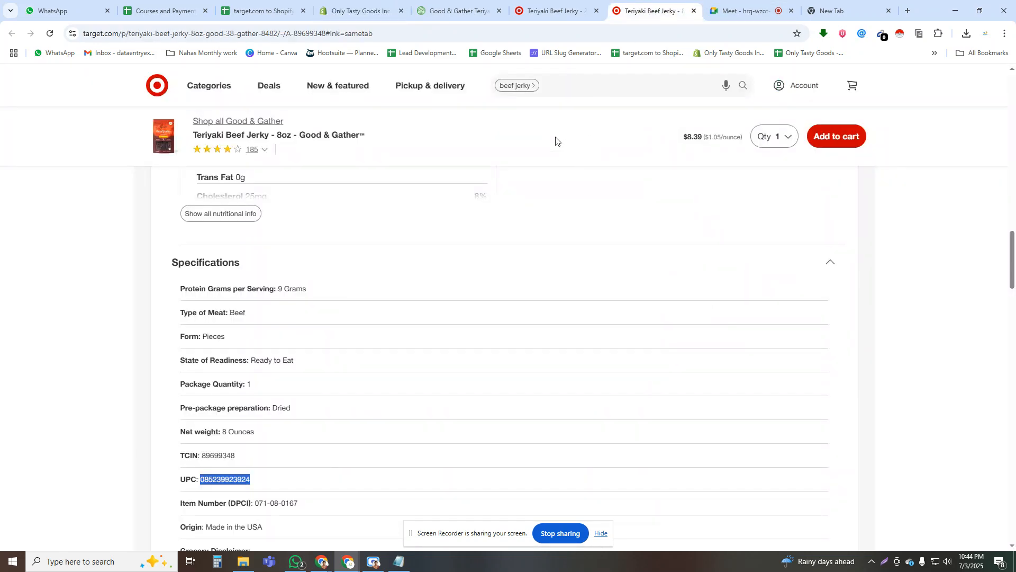
scroll(492, 150, "up", 15)
left_click_drag(637, 139, 658, 141)
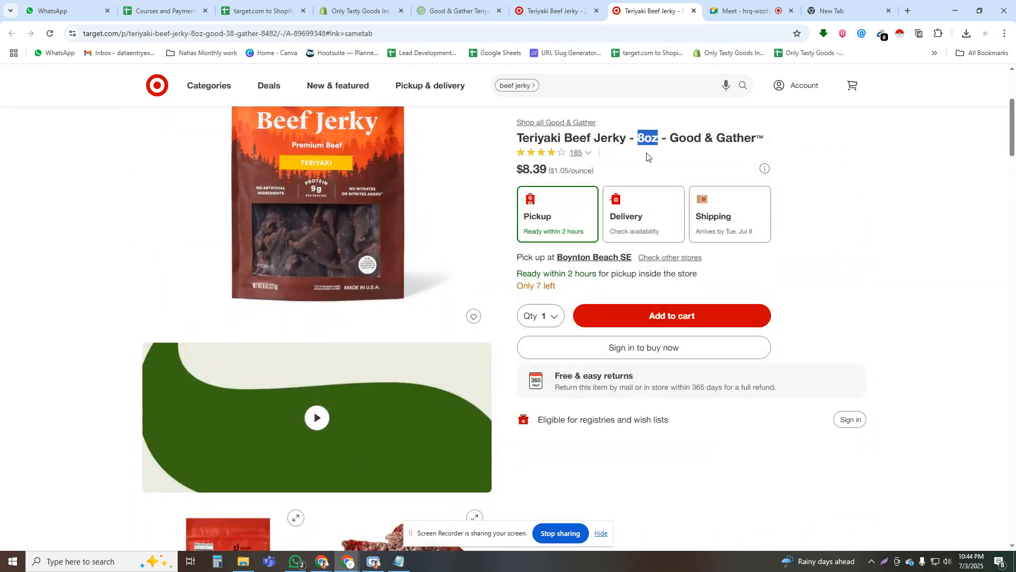
left_click(360, 9)
type("8oz.")
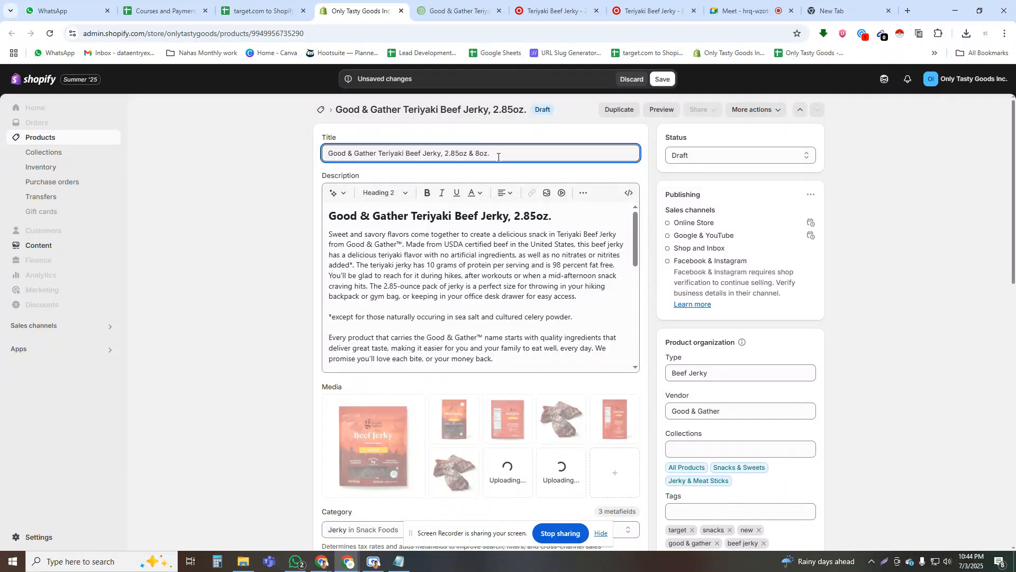
- Copy the full product title and replace the description's heading with it
left_click_drag(500, 154, 321, 154)
key("ctrl+c")
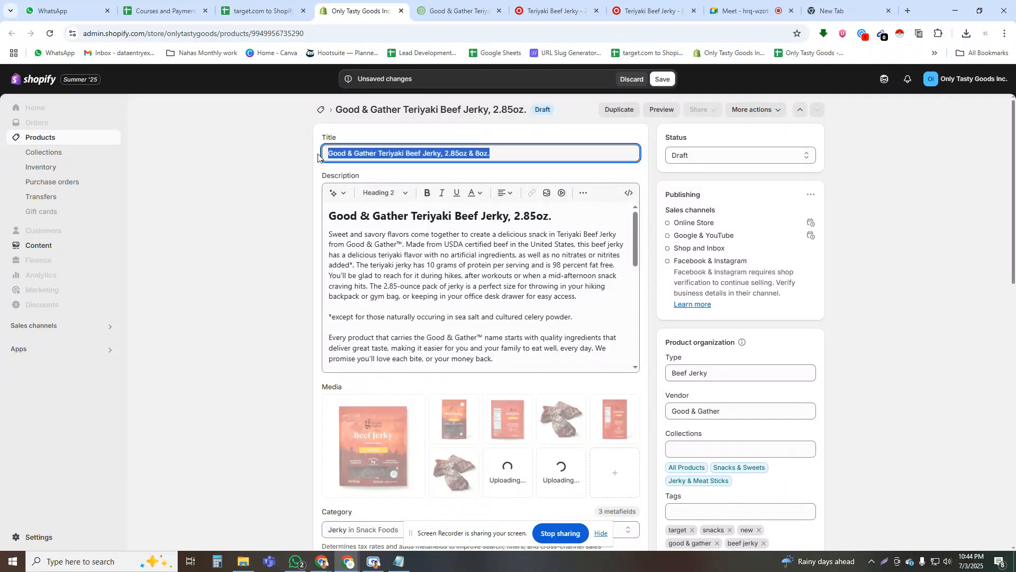
triple_click(405, 216)
key("ctrl+v")
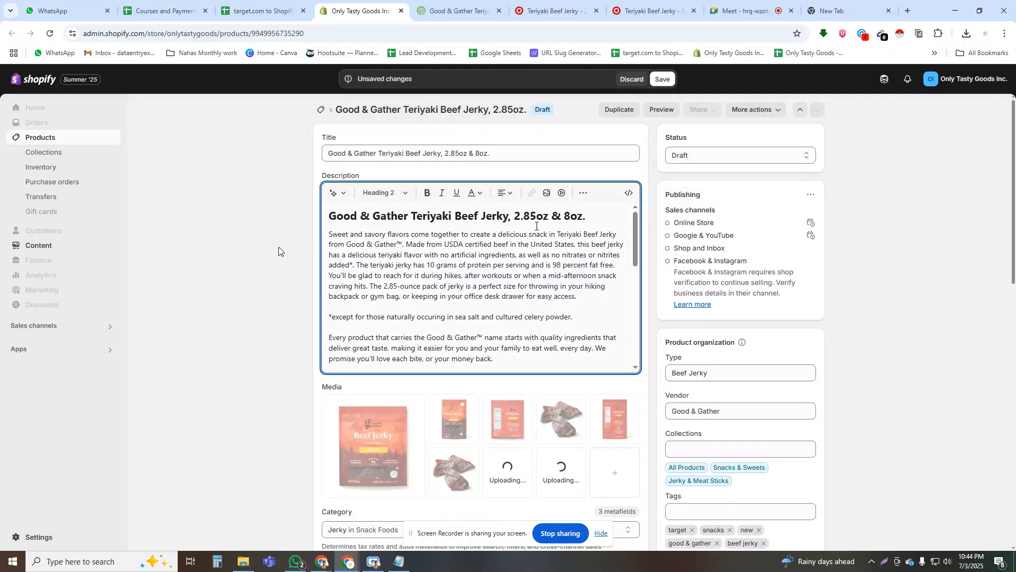
- Check the product's details and save the changes, then look over the description's highlights and the media
scroll(270, 247, "down", 1)
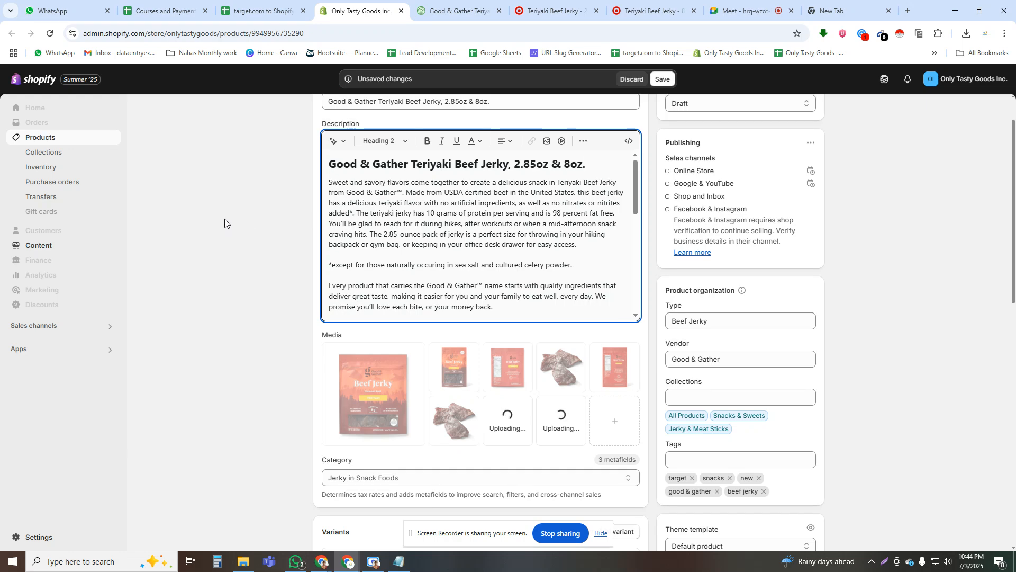
scroll(269, 249, "up", 1)
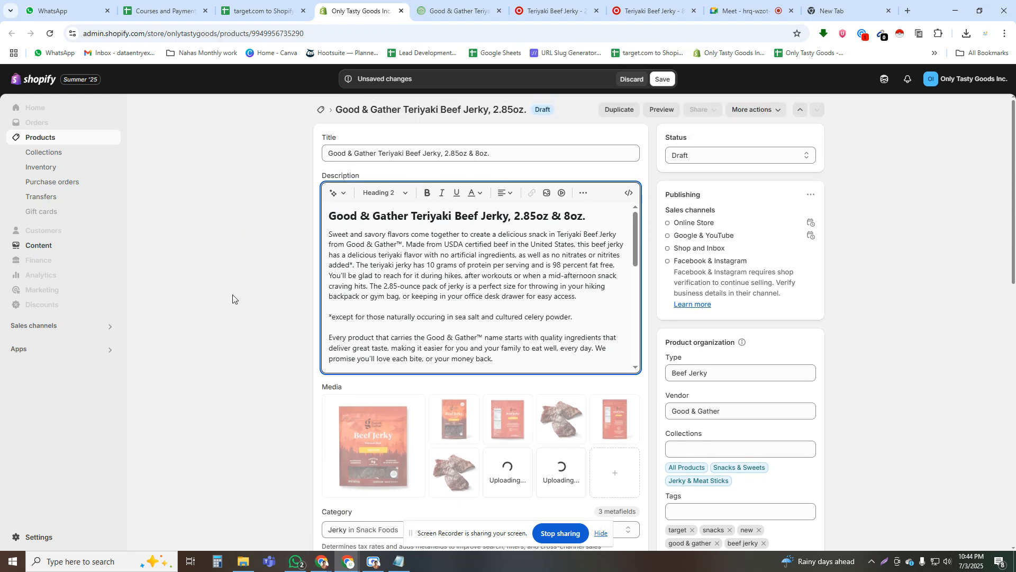
scroll(233, 295, "down", 7)
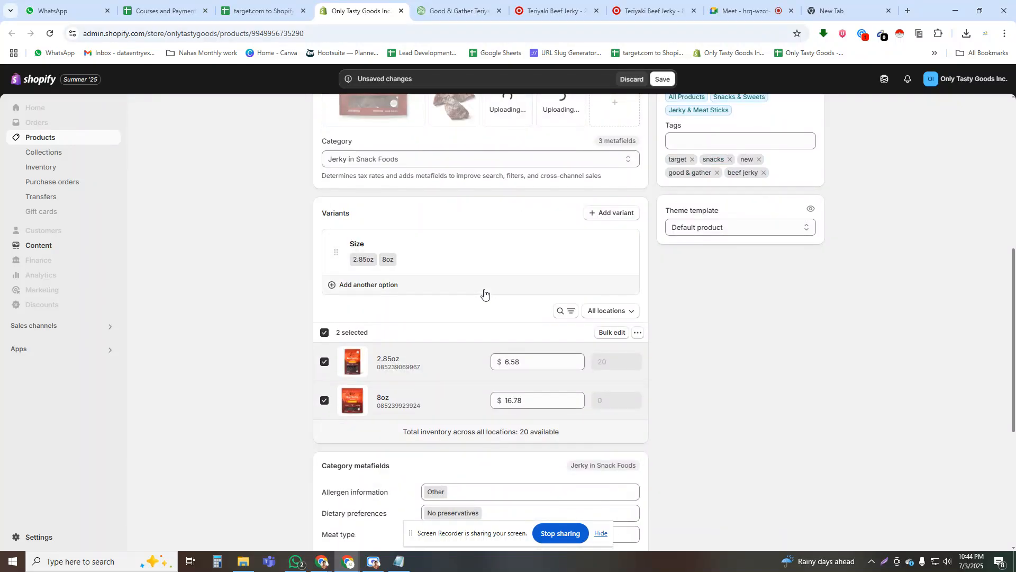
scroll(484, 293, "down", 5)
scroll(415, 303, "up", 12)
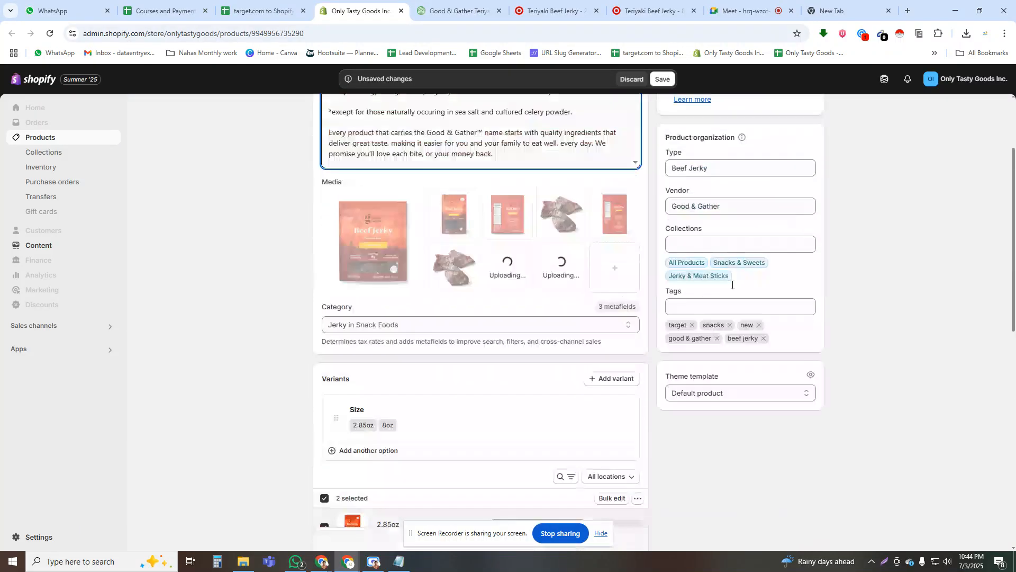
key("ctrl+s")
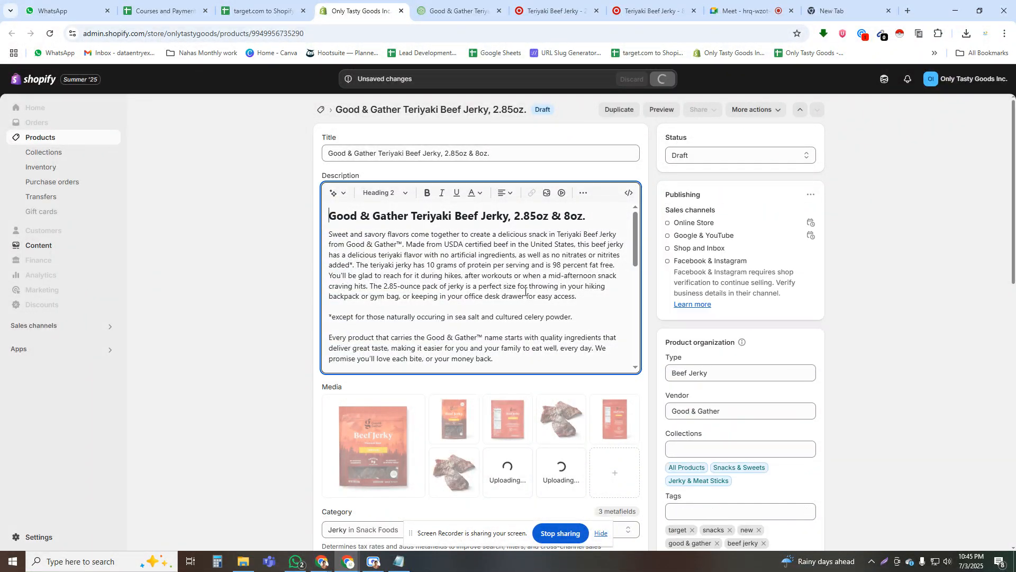
scroll(527, 297, "down", 4)
scroll(525, 291, "down", 5)
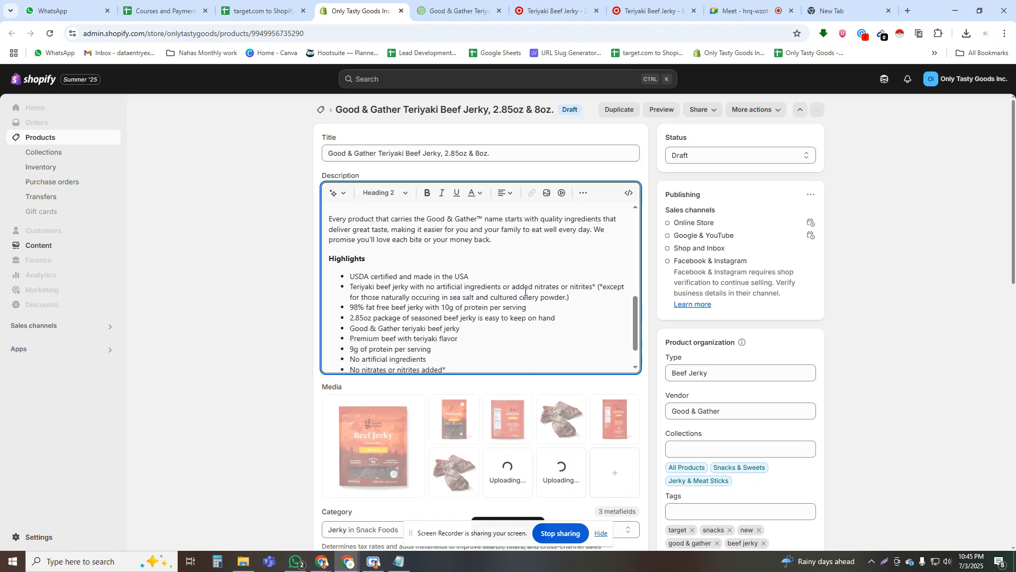
scroll(229, 329, "down", 1)
scroll(230, 327, "down", 3)
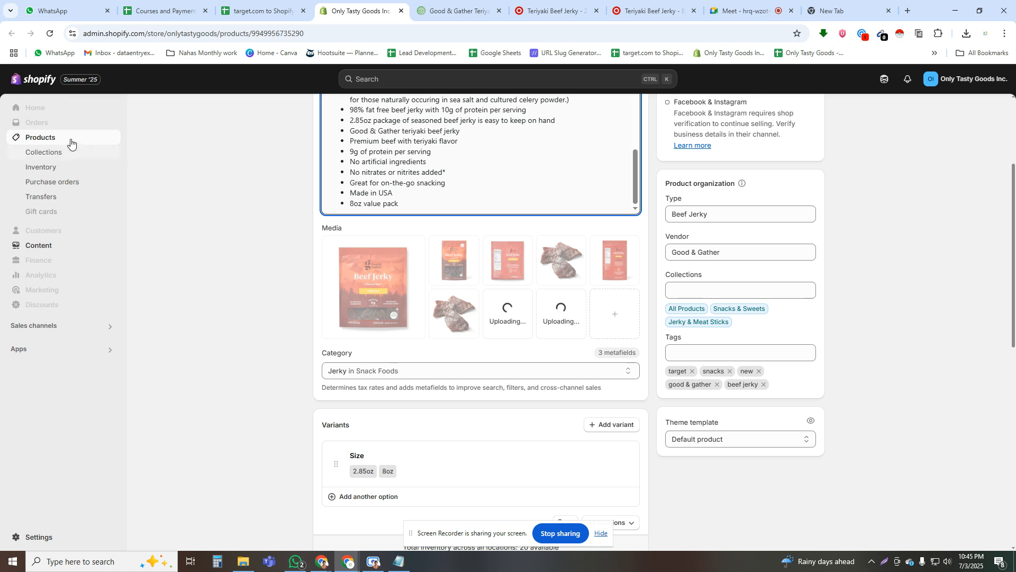
- Switch to the target.com to Shopify Upload spreadsheet and find the 8oz teriyaki beef jerky entry in row 352
left_click(257, 9)
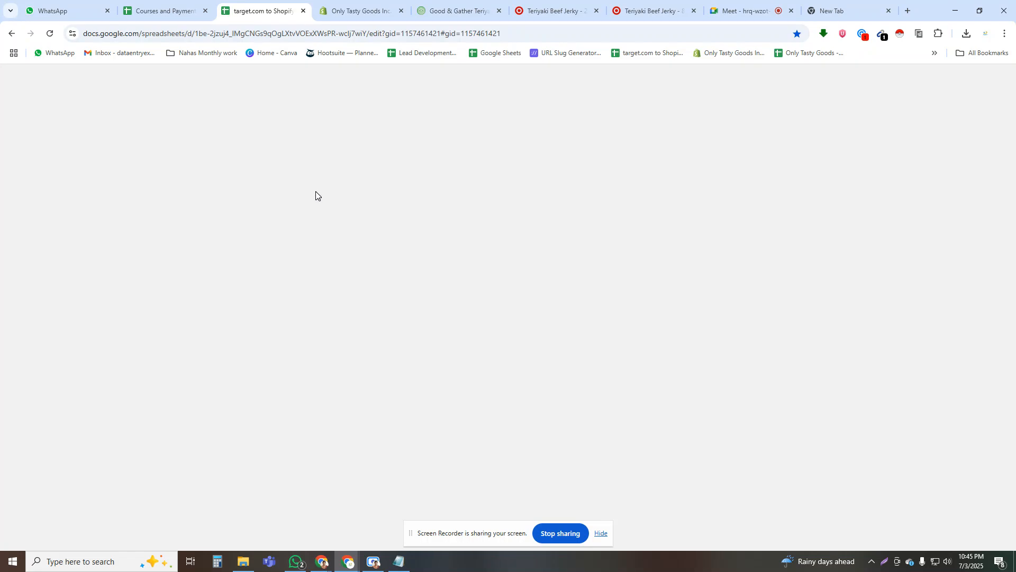
scroll(486, 376, "down", 3)
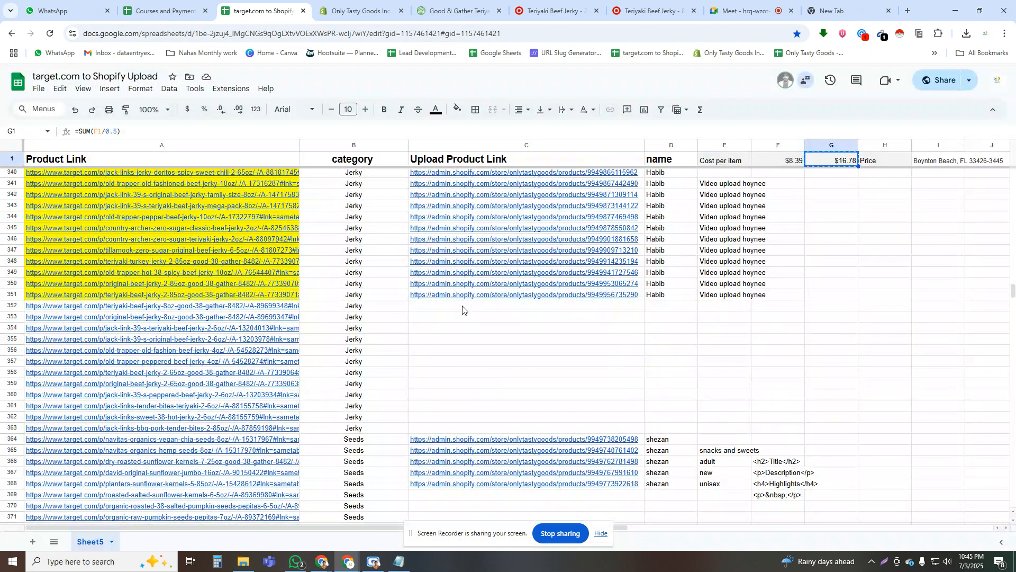
left_click(463, 309)
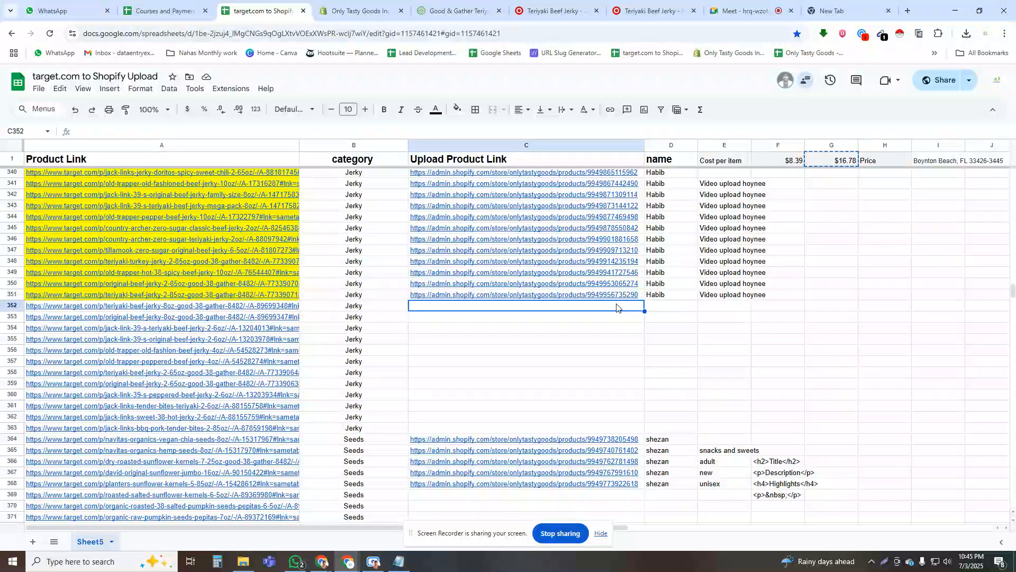
scroll(616, 308, "up", 1)
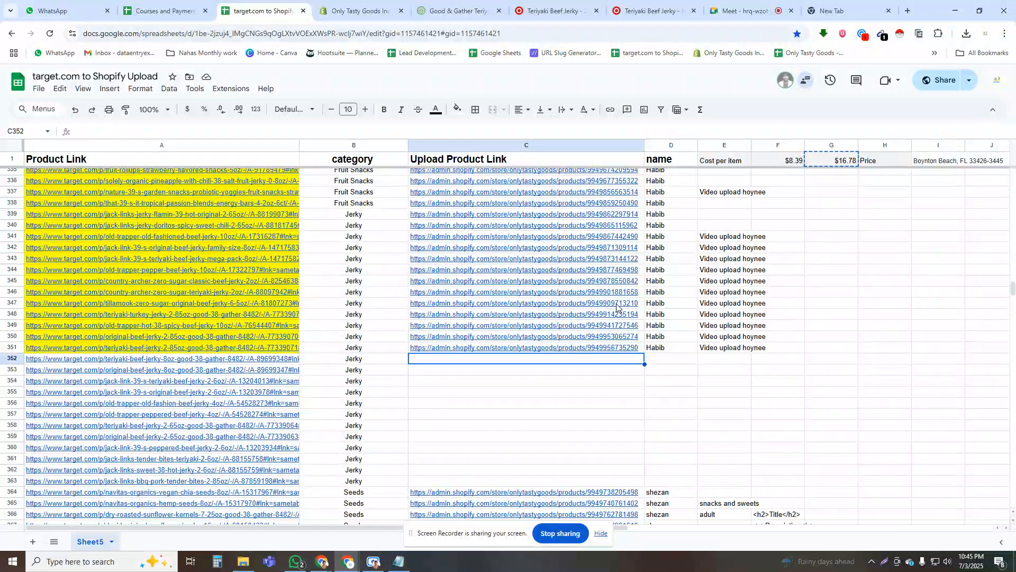
- Fill the 8oz teriyaki beef jerky product link in A352 with yellow
left_click(294, 361)
left_click(457, 109)
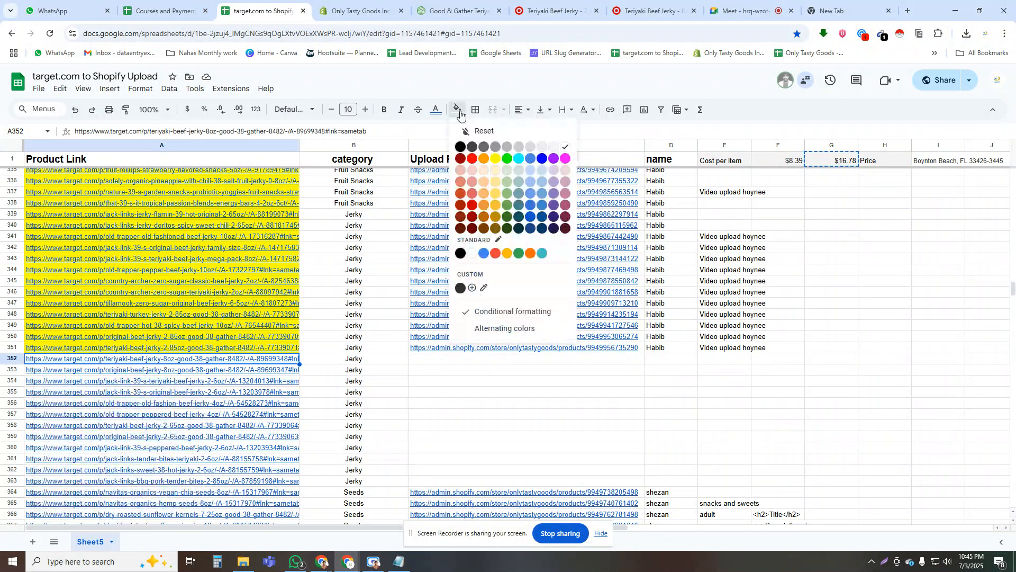
left_click(496, 158)
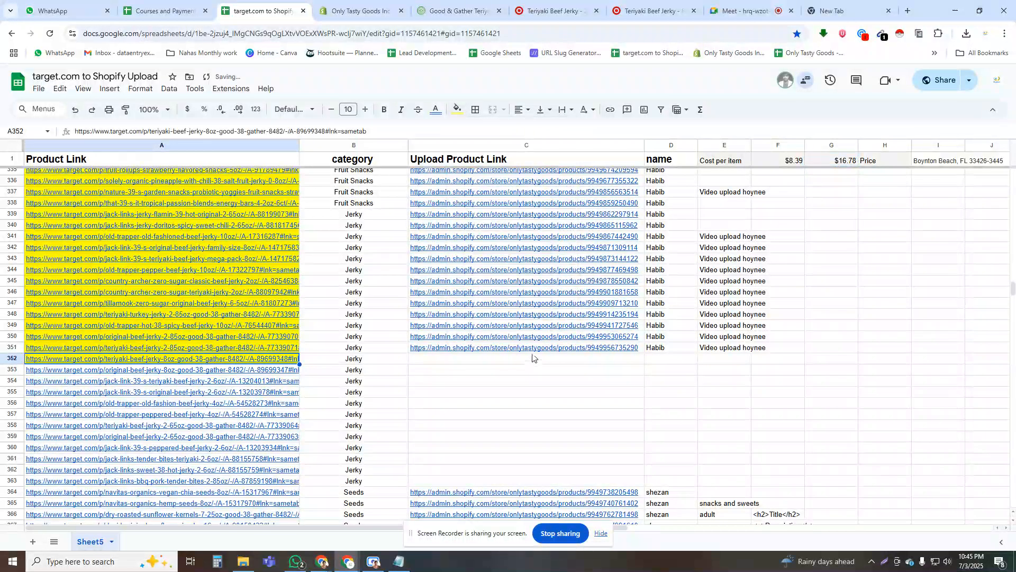
left_click_drag(531, 353, 534, 363)
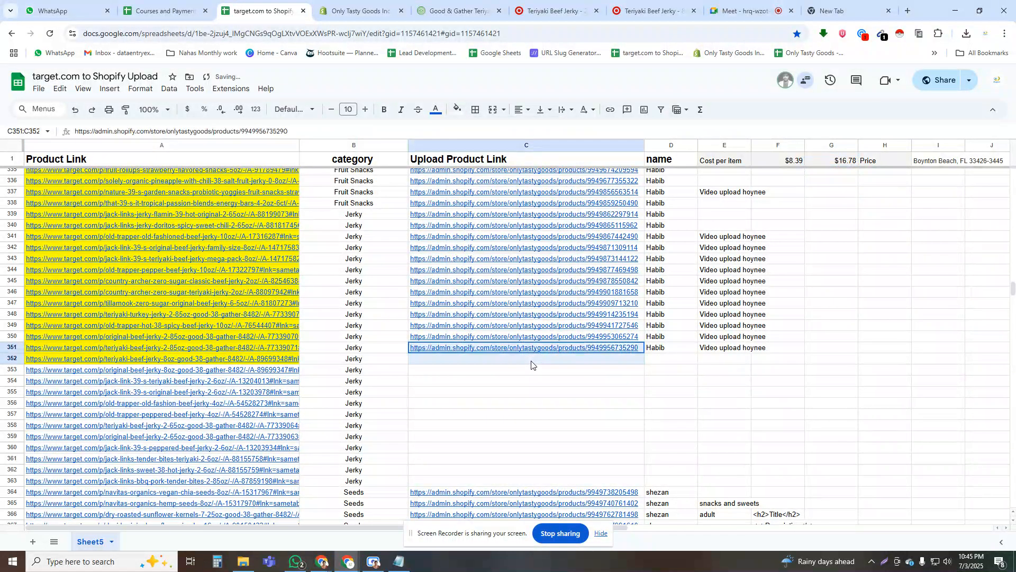
left_click(457, 109)
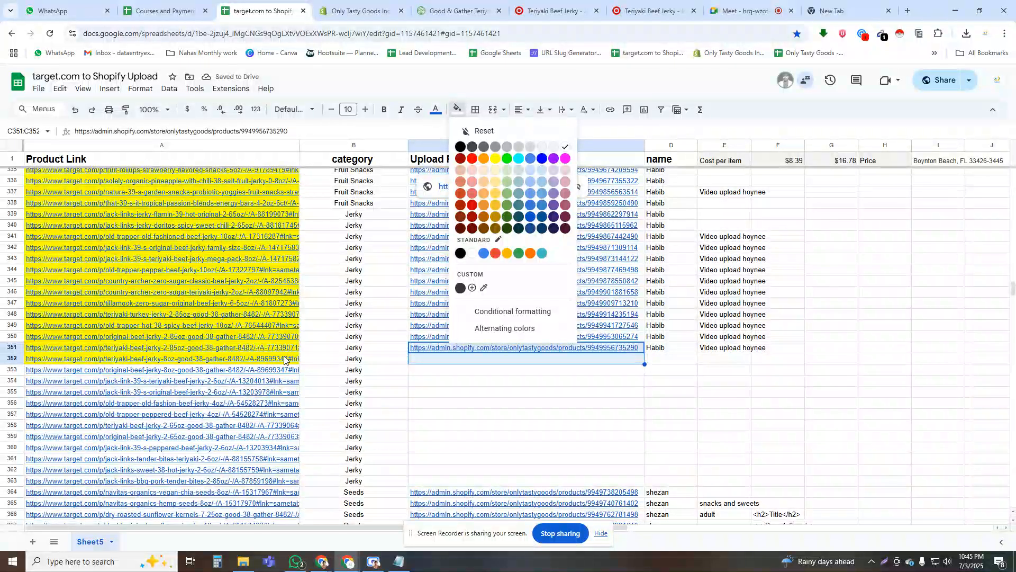
mouse_move(284, 360)
- Set the fill of the two teriyaki beef jerky product links in A351:A352 to green
left_click_drag(287, 352, 291, 359)
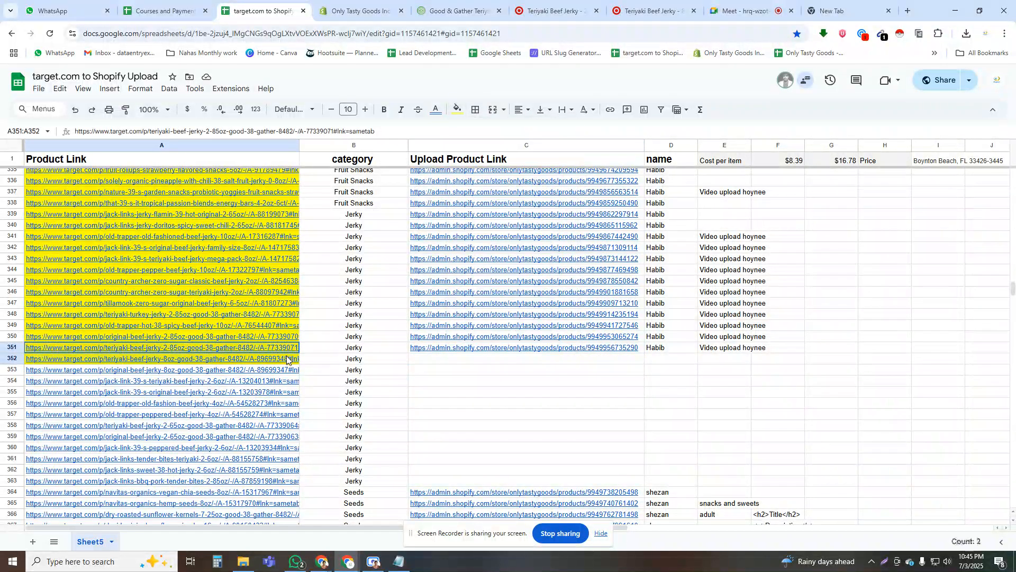
left_click(459, 111)
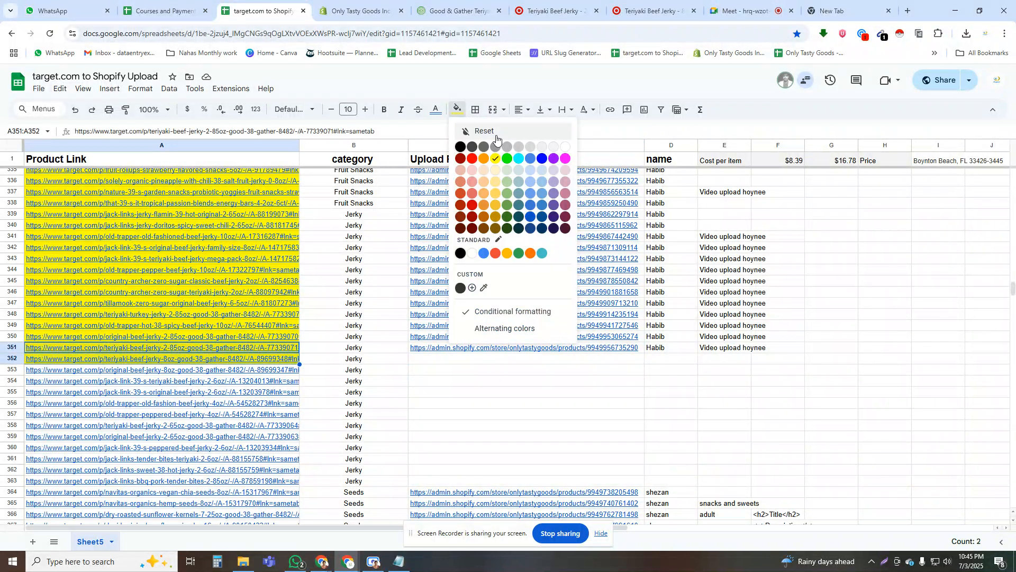
left_click(517, 160)
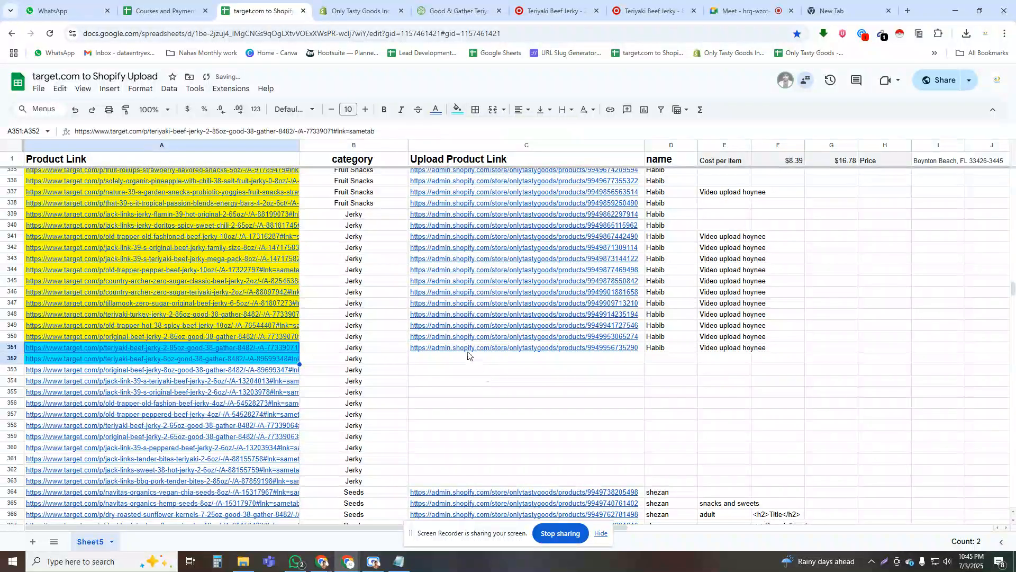
left_click(457, 109)
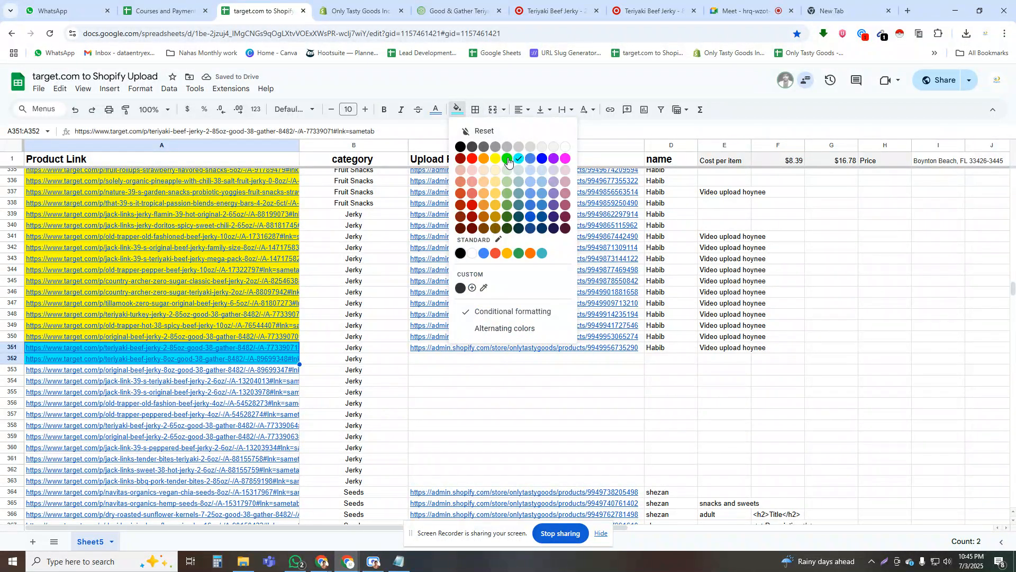
left_click(506, 159)
- Enter V as the upload link in C352 and fill in the uploader's name in D352
left_click(479, 360)
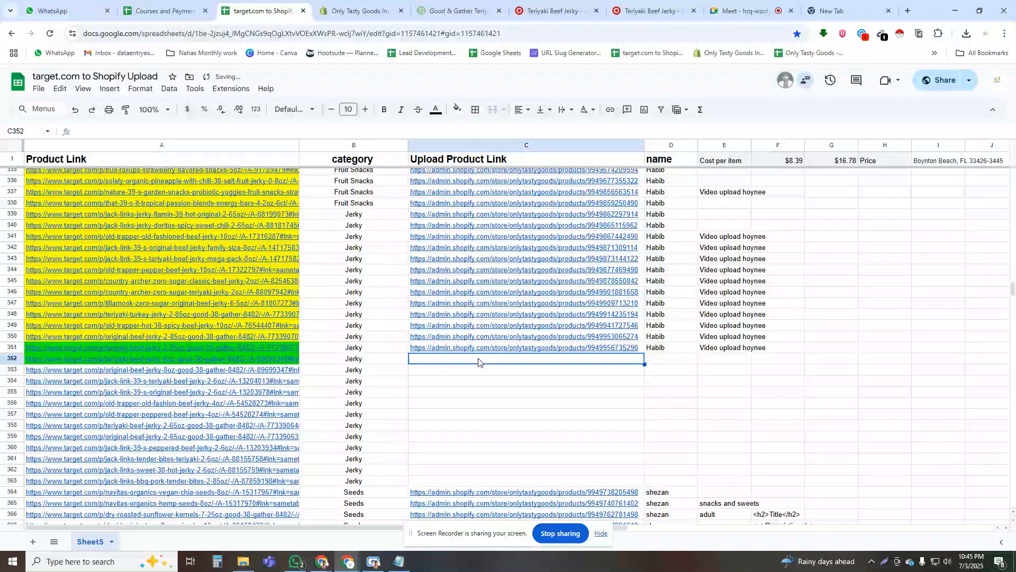
type("V")
key("Return")
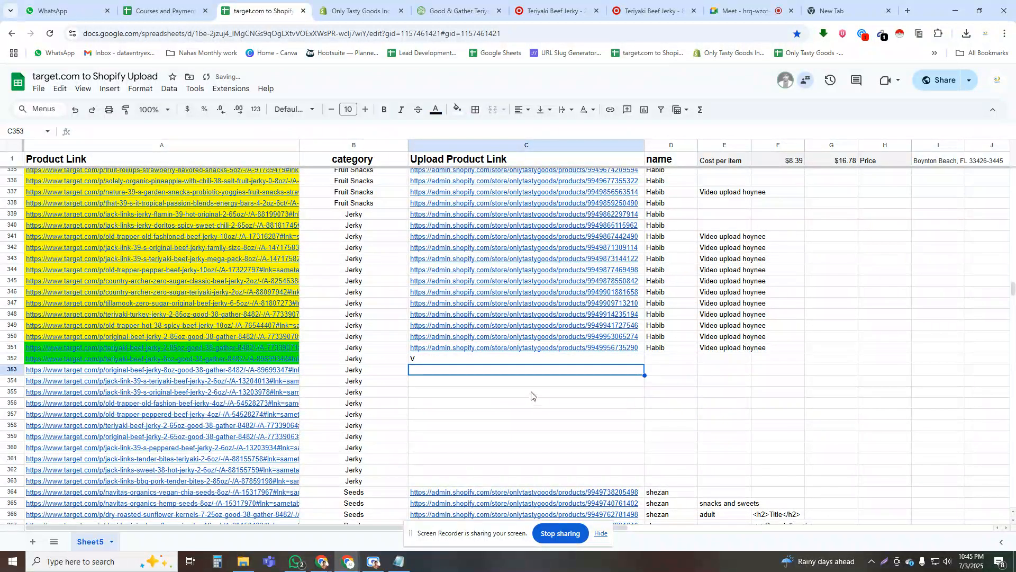
left_click(671, 359)
type("Habib")
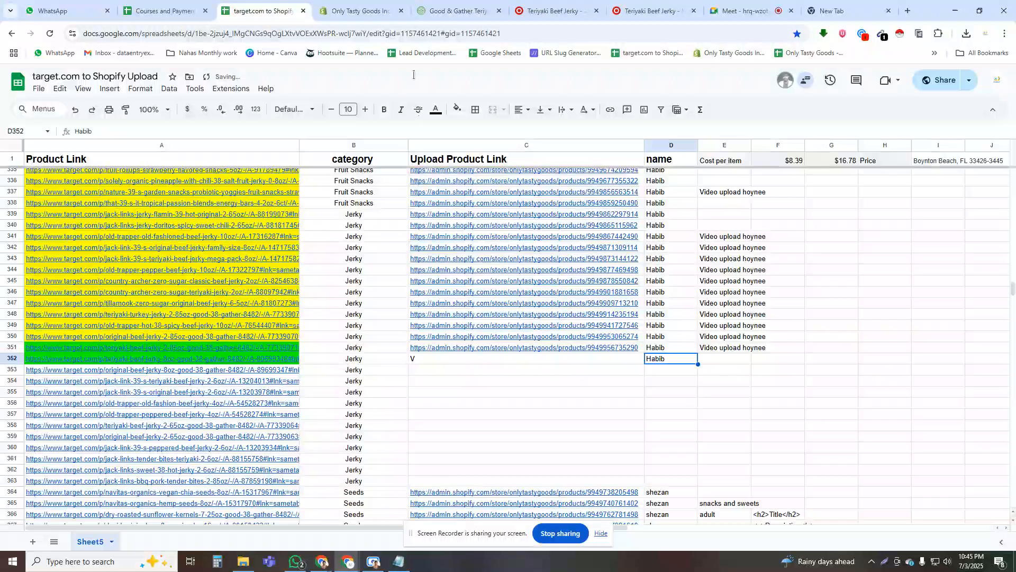
- Close the Shopify product page, reopen it from the upload link in C351 and check the media section
left_click(381, 12)
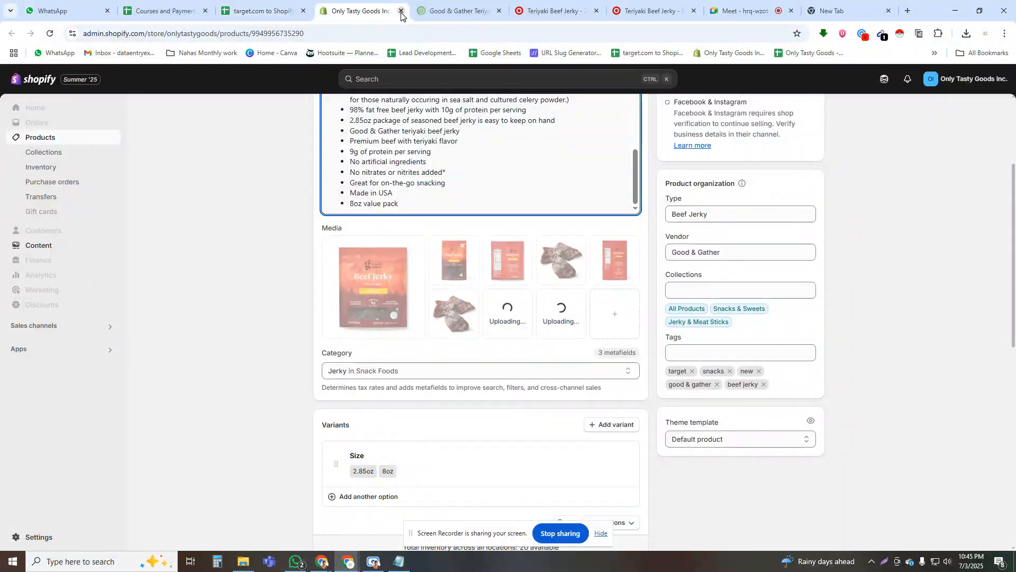
left_click(401, 12)
left_click(564, 102)
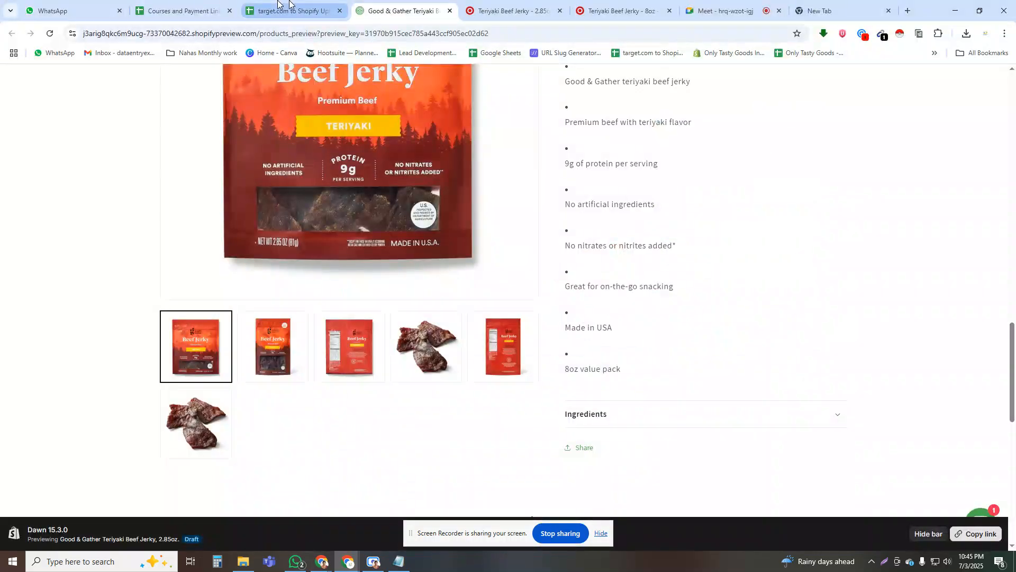
left_click(279, 6)
left_click(496, 349)
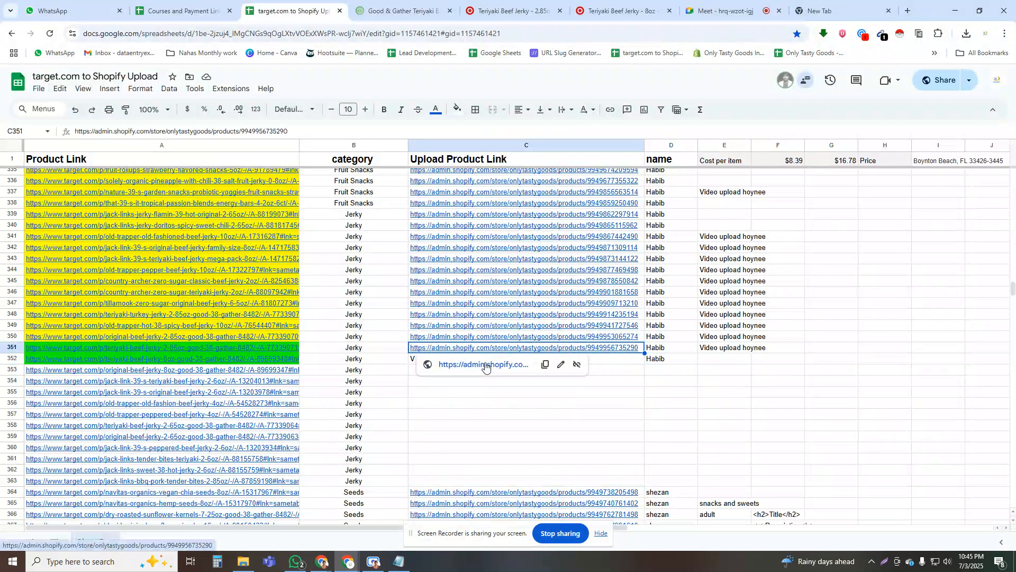
left_click(485, 365)
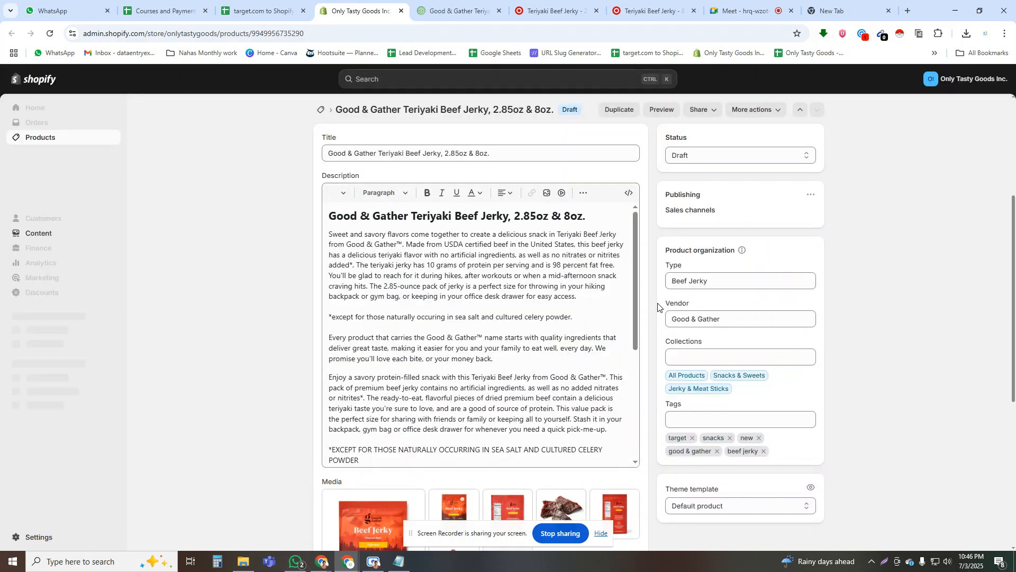
scroll(651, 339, "down", 6)
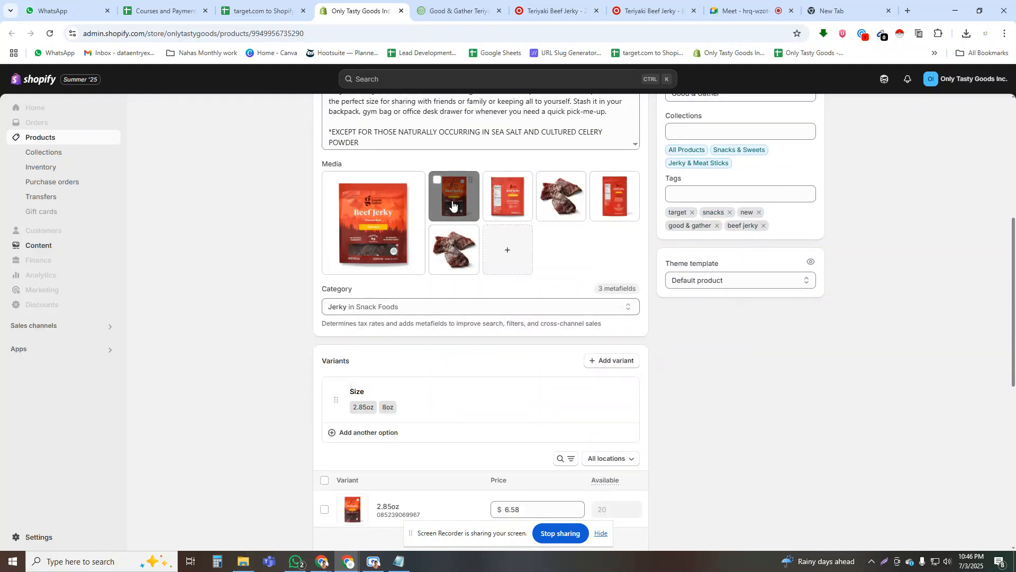
- Remove the last jerky pieces image from the product media and check the remaining images against the two Target product pages
left_click(437, 233)
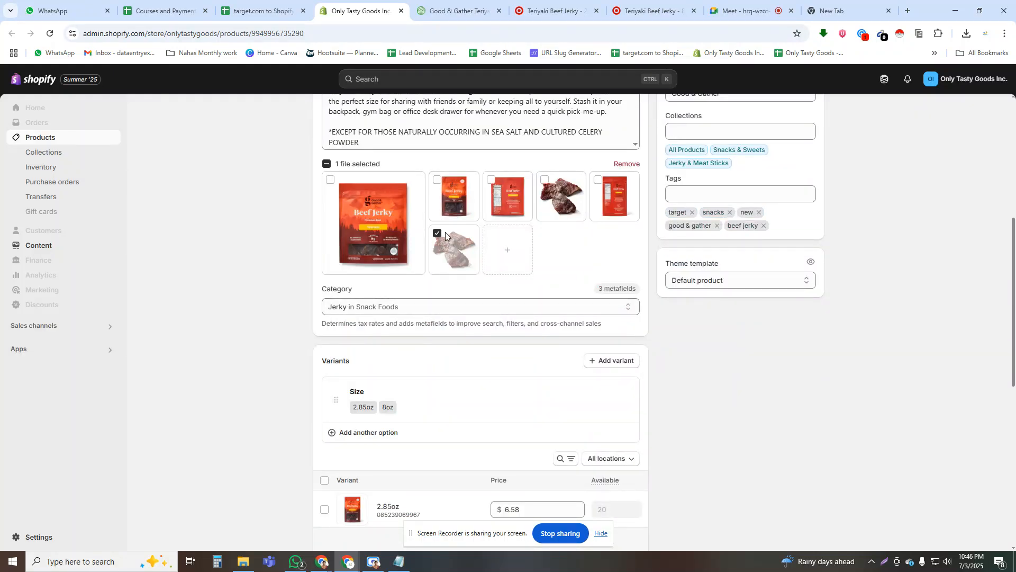
left_click(627, 163)
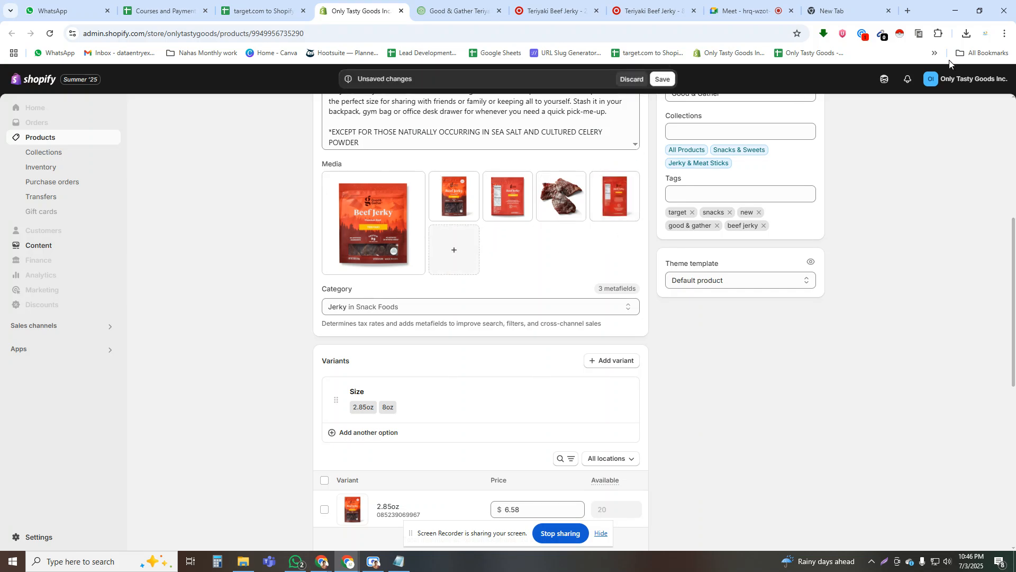
left_click(545, 4)
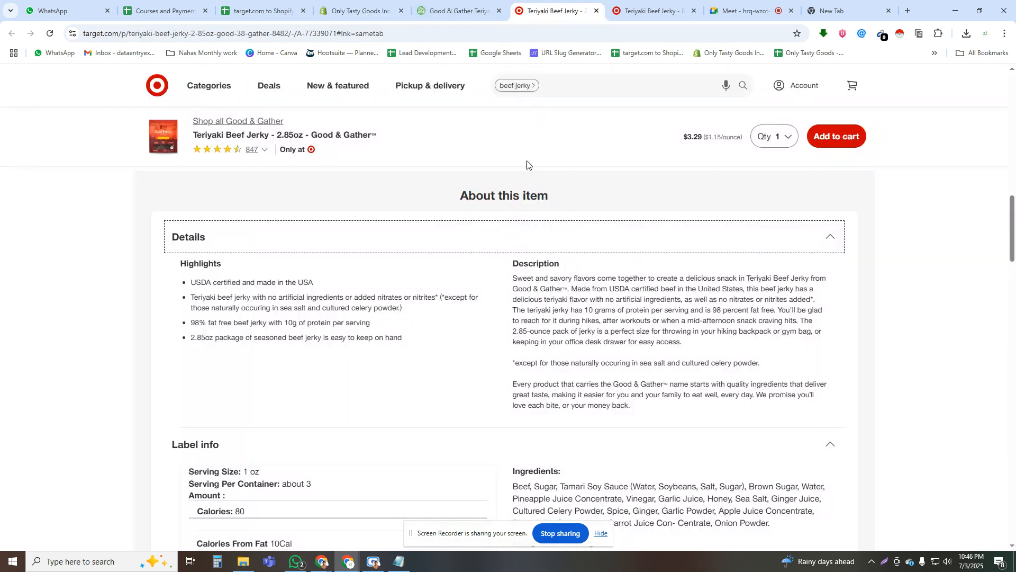
scroll(534, 156, "up", 10)
key("ctrl+Tab")
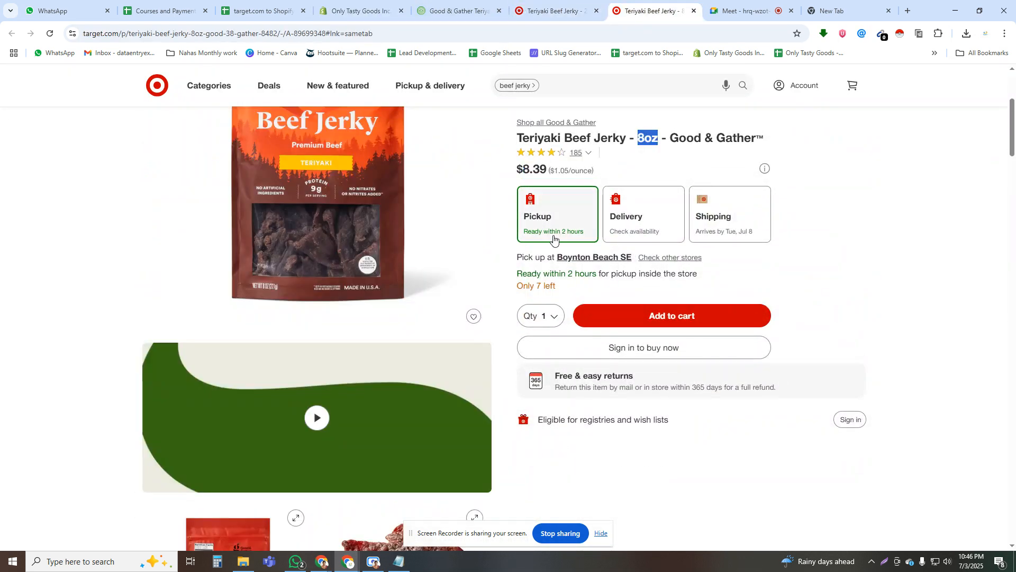
scroll(556, 238, "down", 7)
left_click(386, 3)
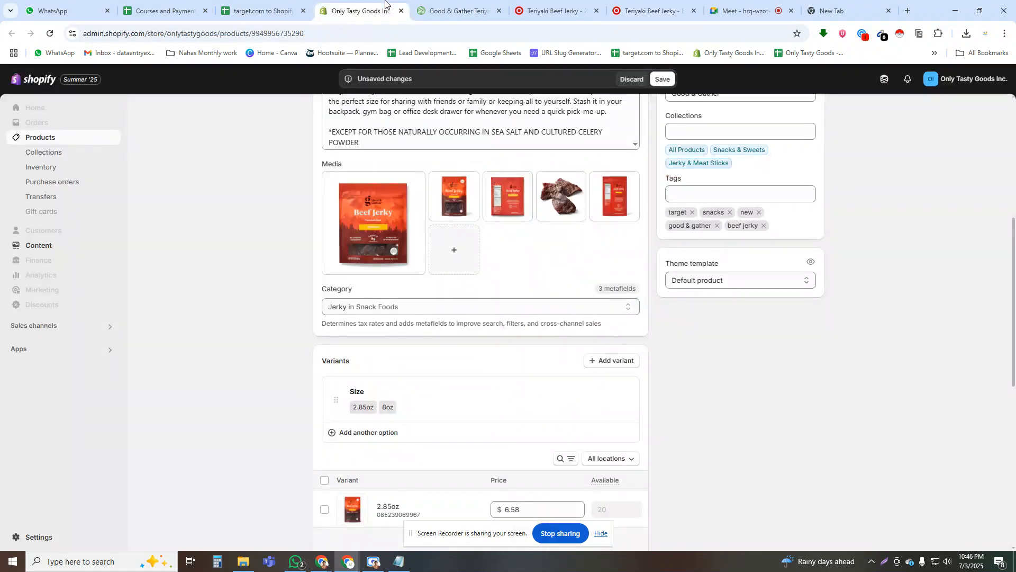
- Save the nutrition facts image from the 8oz teriyaki beef jerky page on Target
left_click(623, 3)
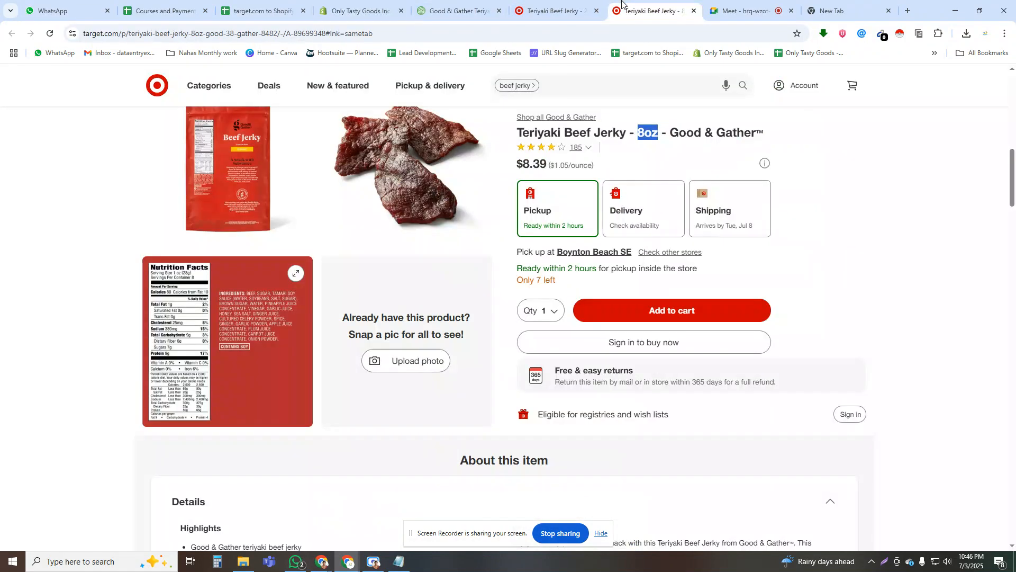
right_click(266, 300)
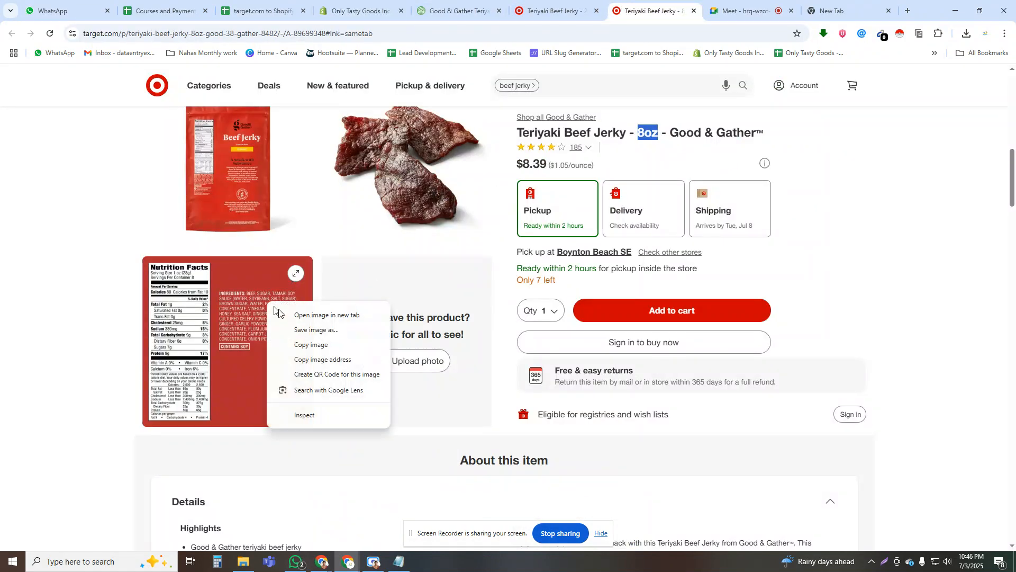
left_click(318, 334)
key("Return")
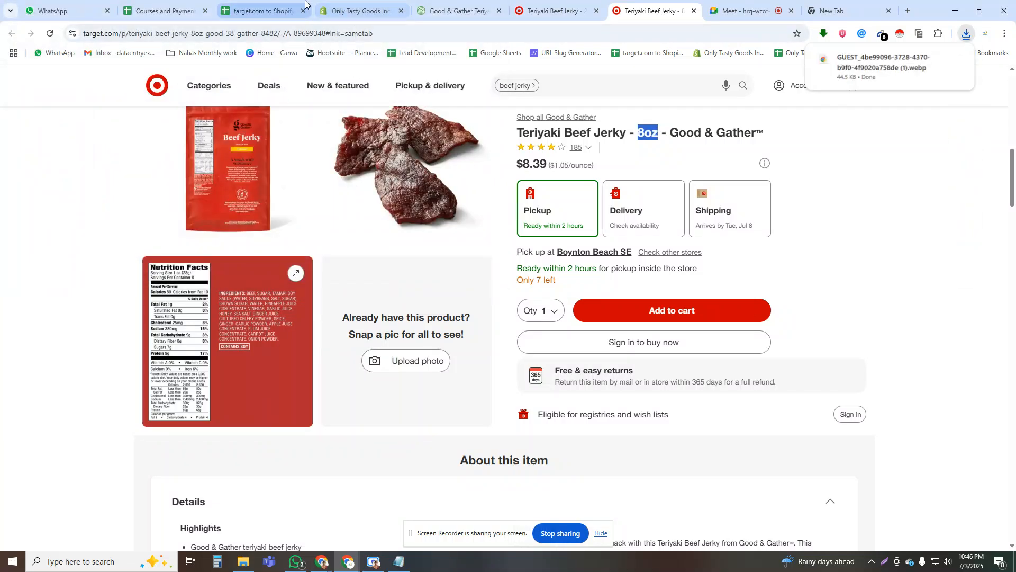
- Add the downloaded nutrition facts image to the Shopify product's media and dismiss the download history
left_click(348, 4)
left_click(966, 33)
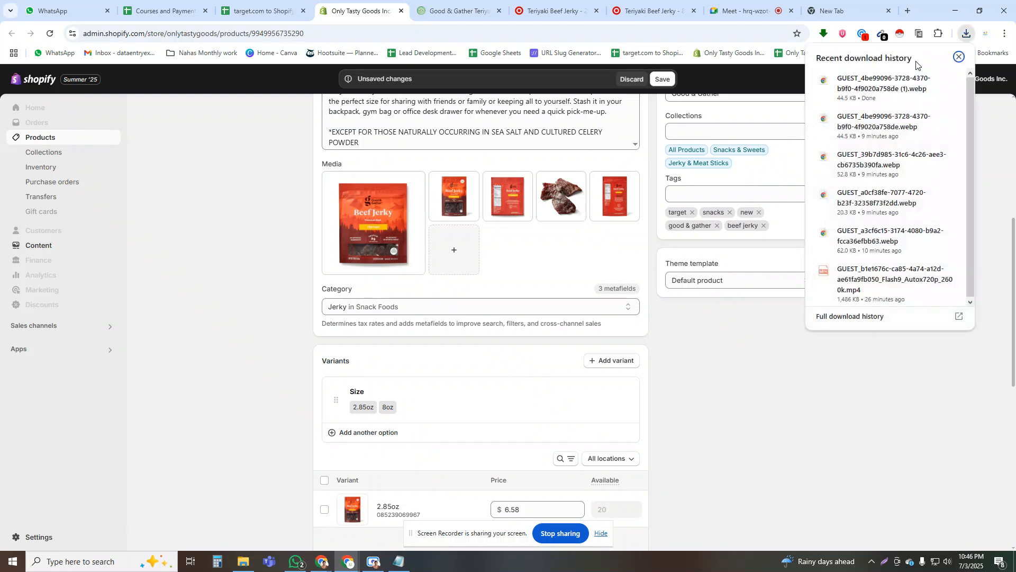
left_click_drag(881, 82, 495, 281)
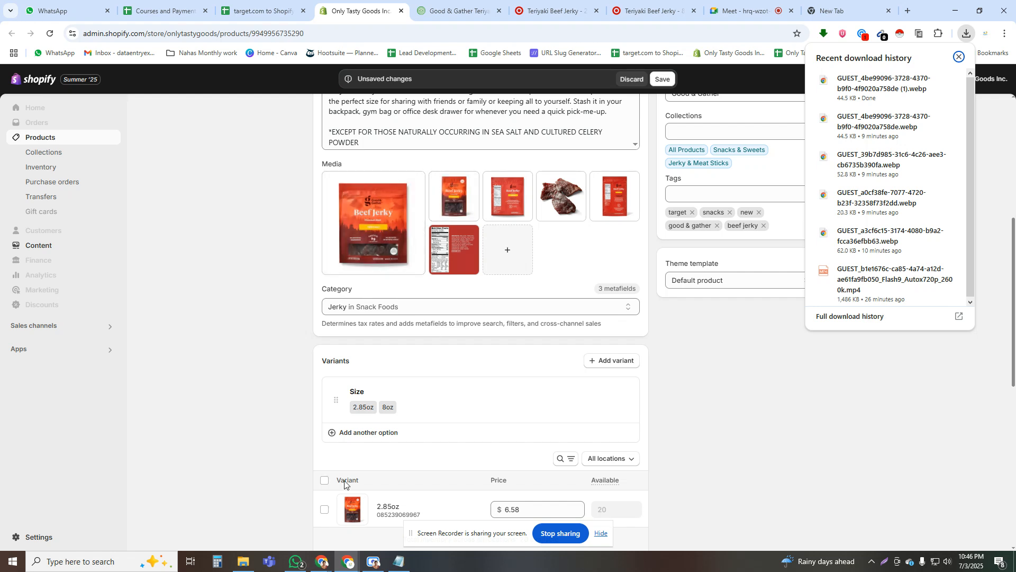
scroll(349, 450, "down", 3)
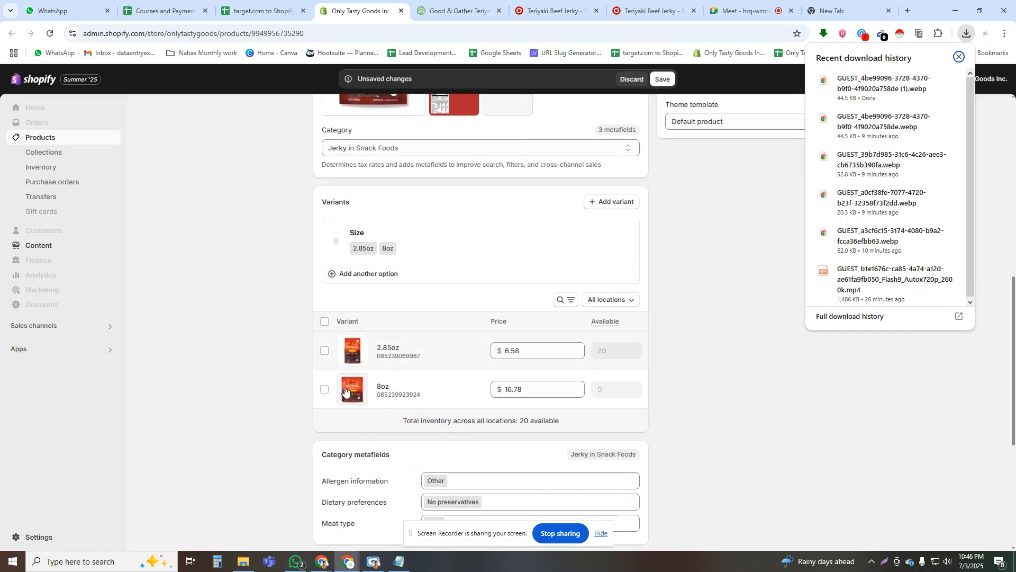
left_click(277, 319)
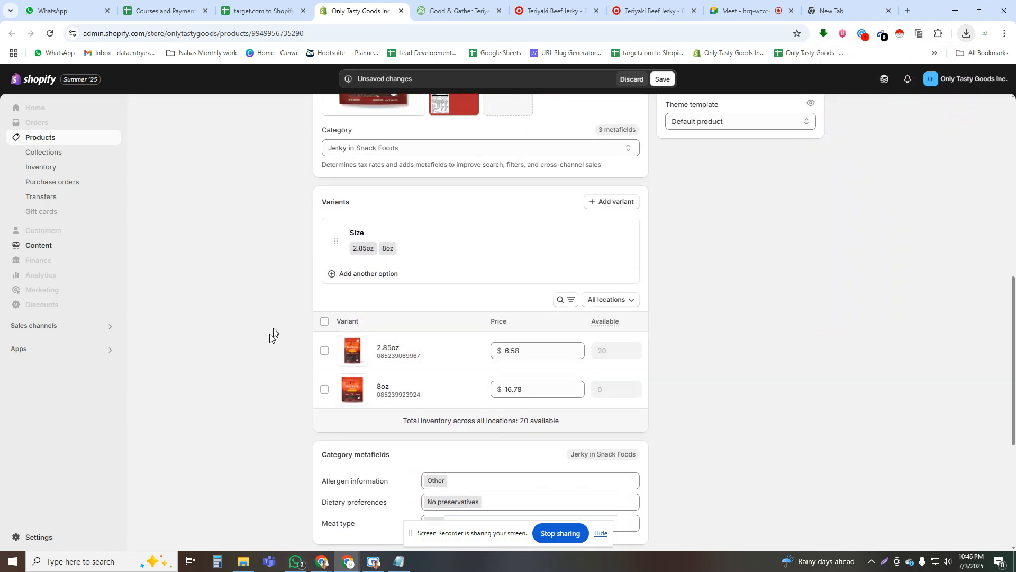
- Review the listing's description, highlights, media and Size variants, including the choices for adding another option
scroll(269, 332, "up", 10)
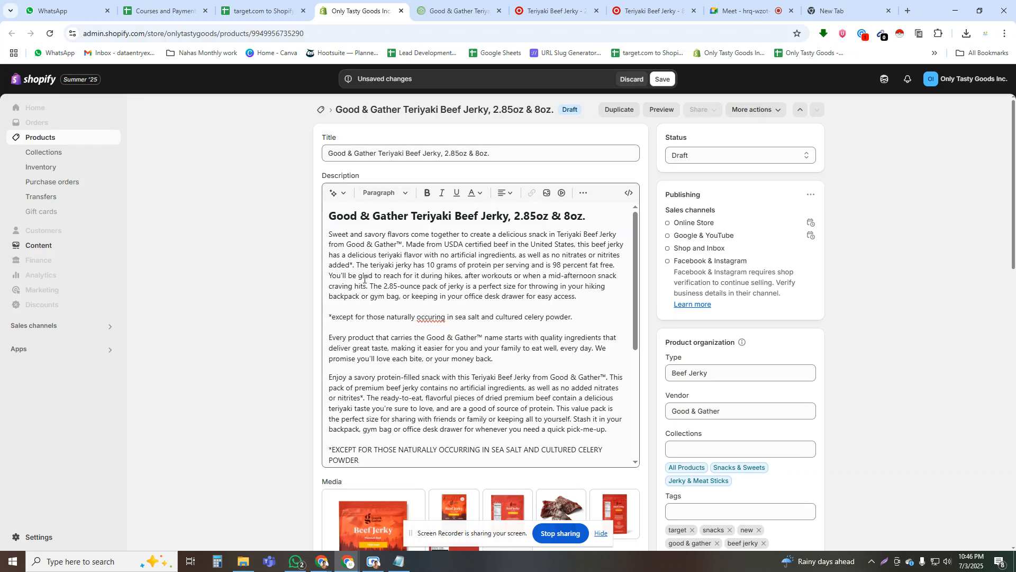
scroll(367, 277, "down", 1)
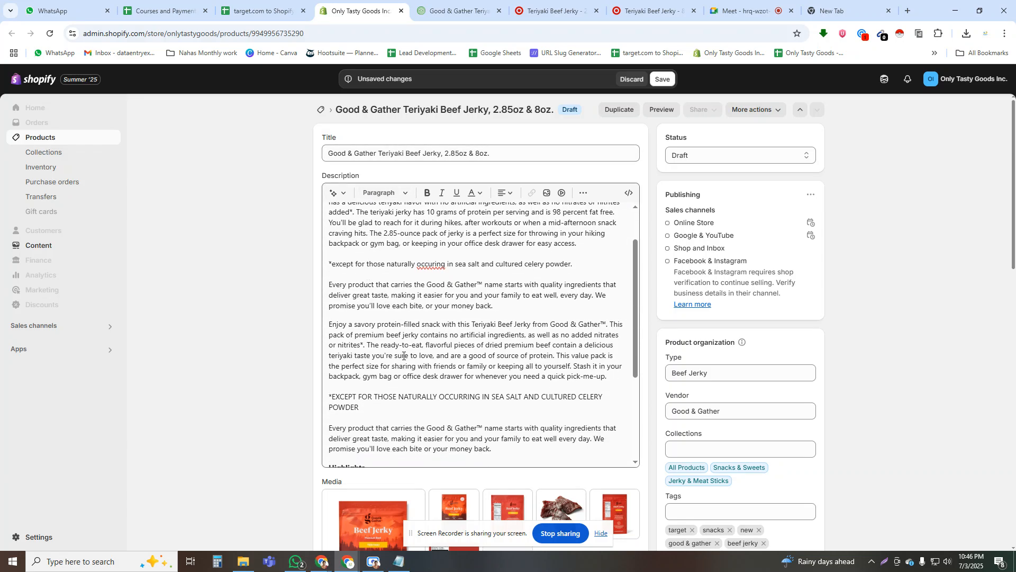
scroll(403, 355, "down", 3)
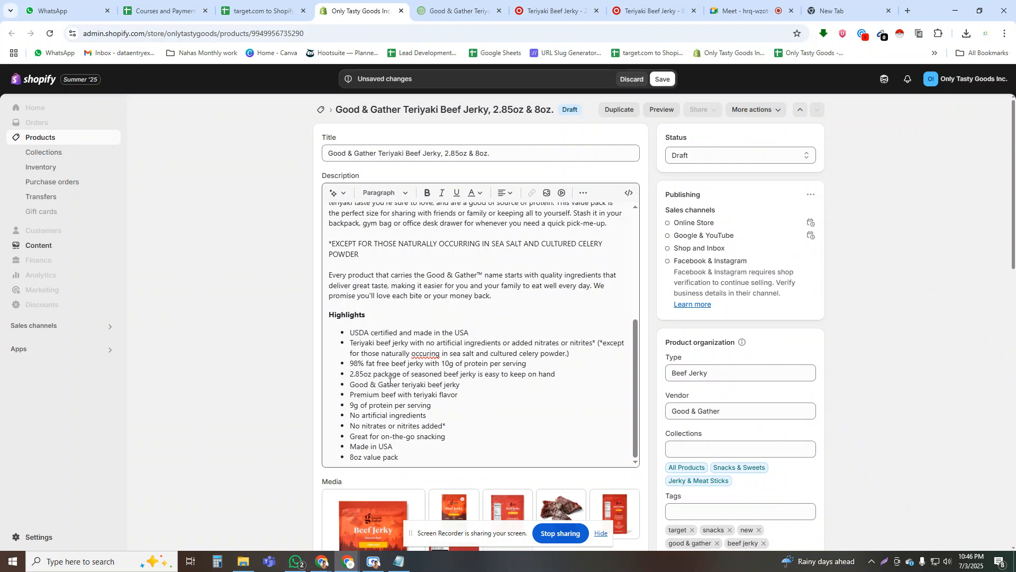
scroll(390, 381, "down", 4)
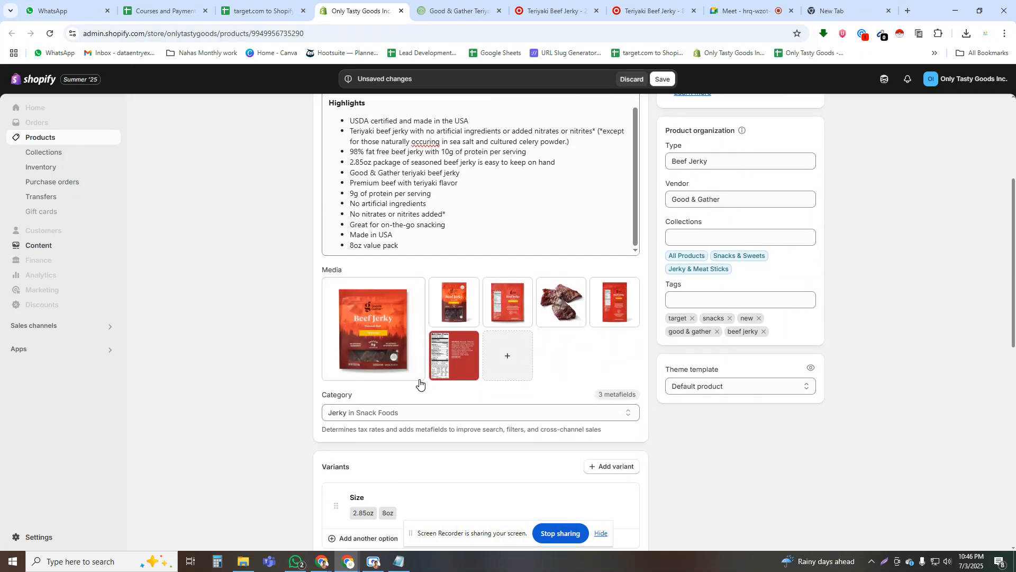
scroll(451, 358, "down", 4)
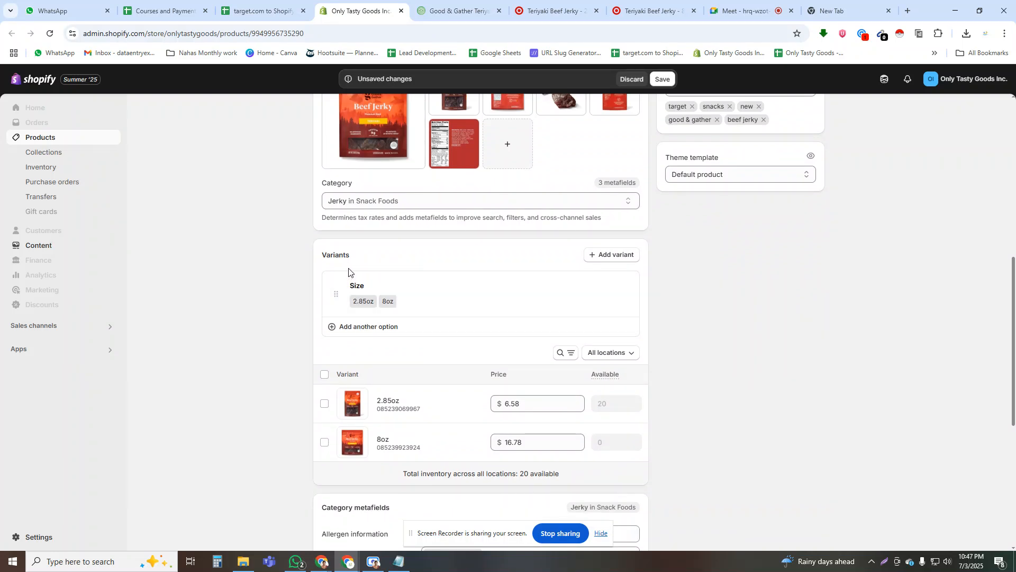
left_click(379, 327)
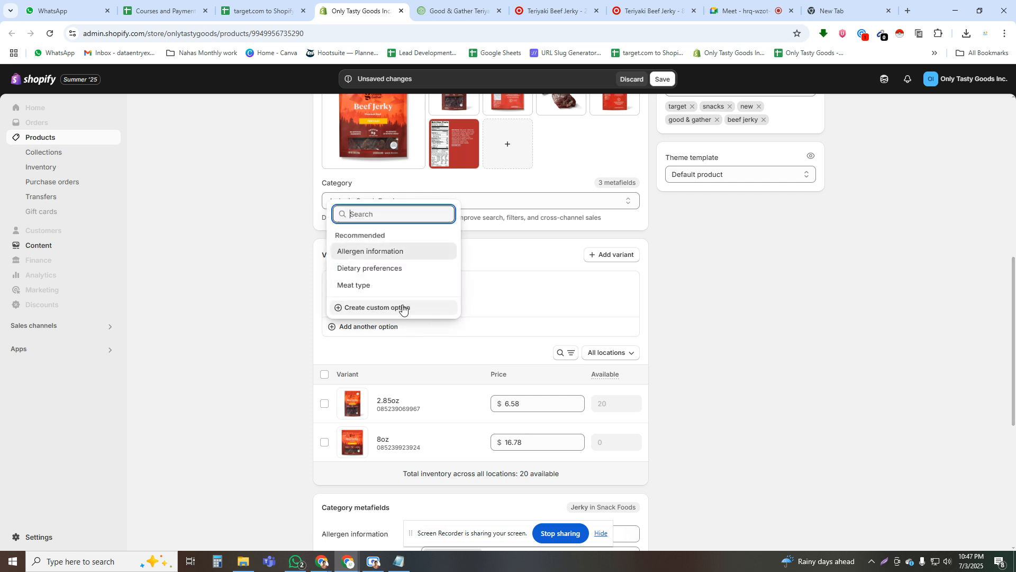
left_click(294, 339)
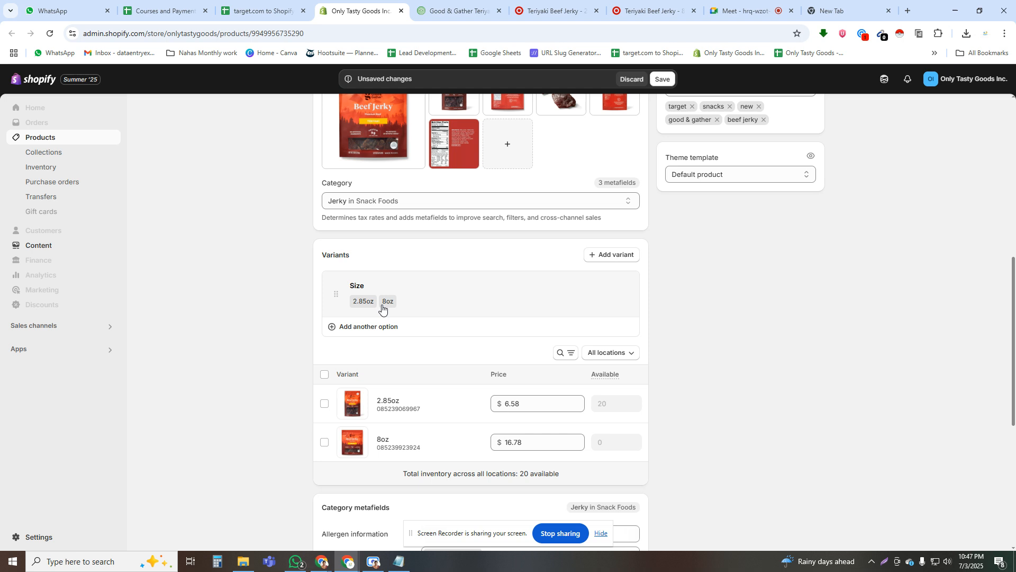
scroll(383, 307, "down", 2)
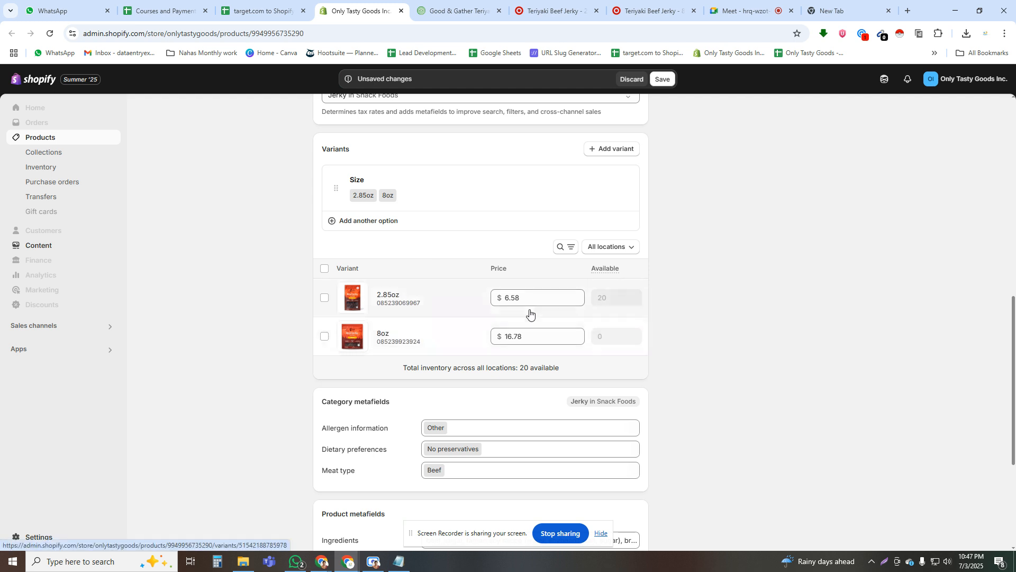
- Inspect the SKUs of the 2.85oz and 8oz variants in bulk SKU editing, then leave without changes and deselect both variants
left_click(325, 269)
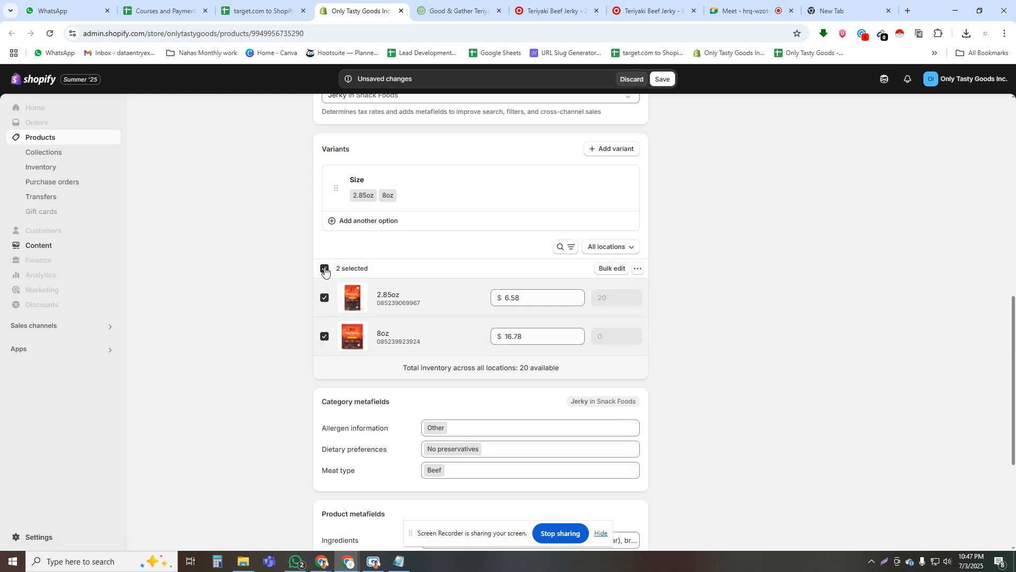
left_click(639, 271)
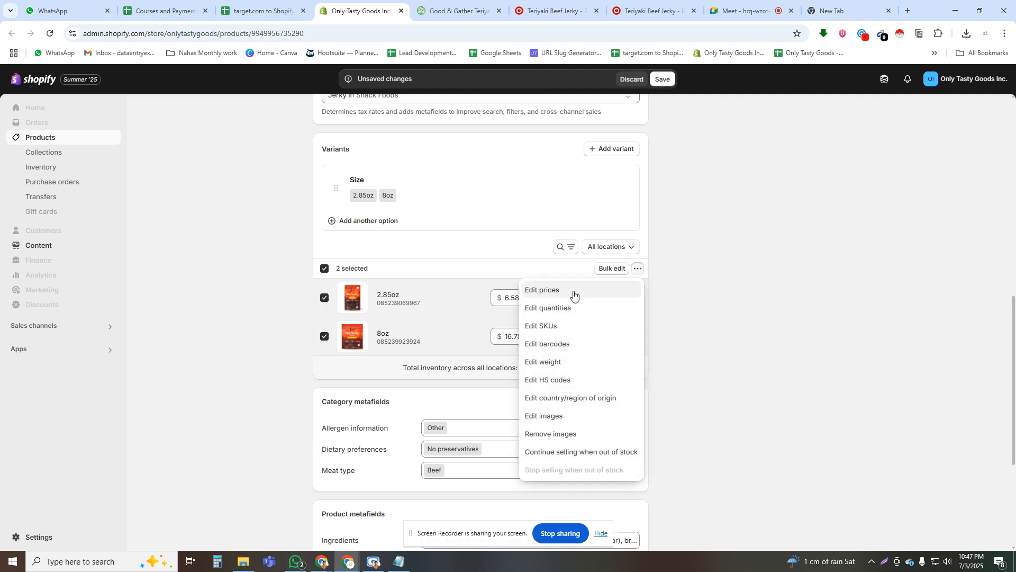
left_click(551, 327)
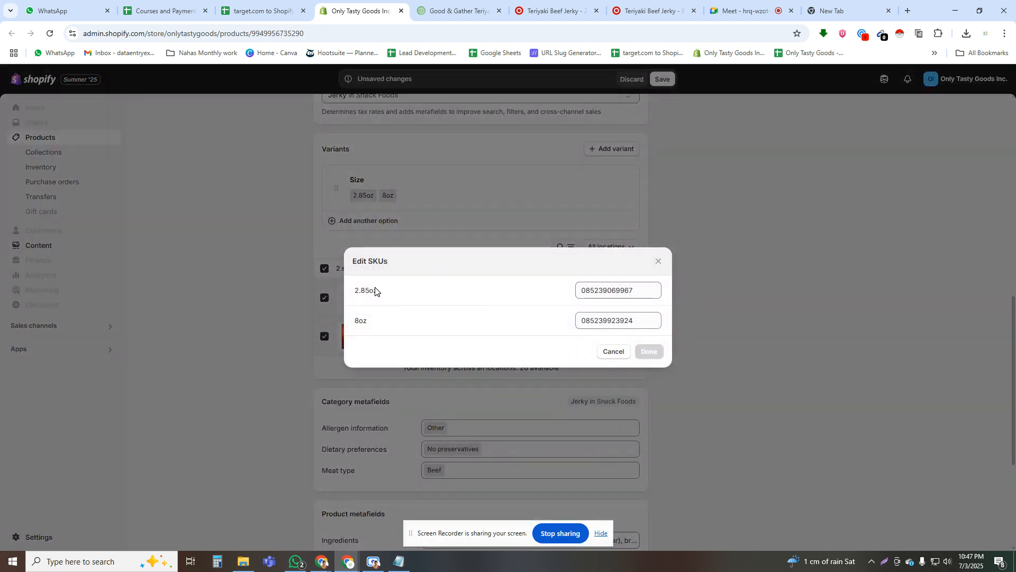
left_click(658, 261)
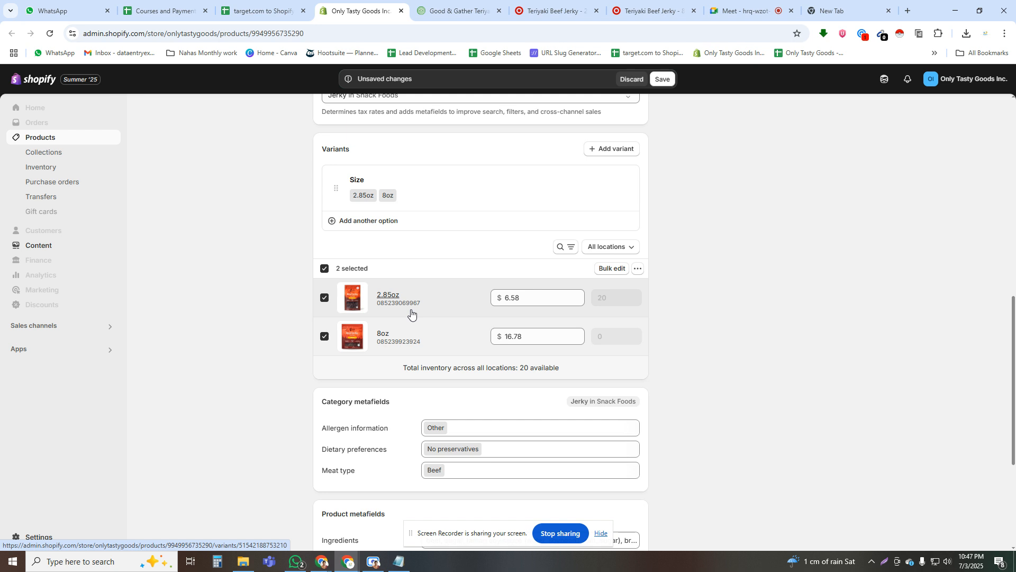
left_click(325, 271)
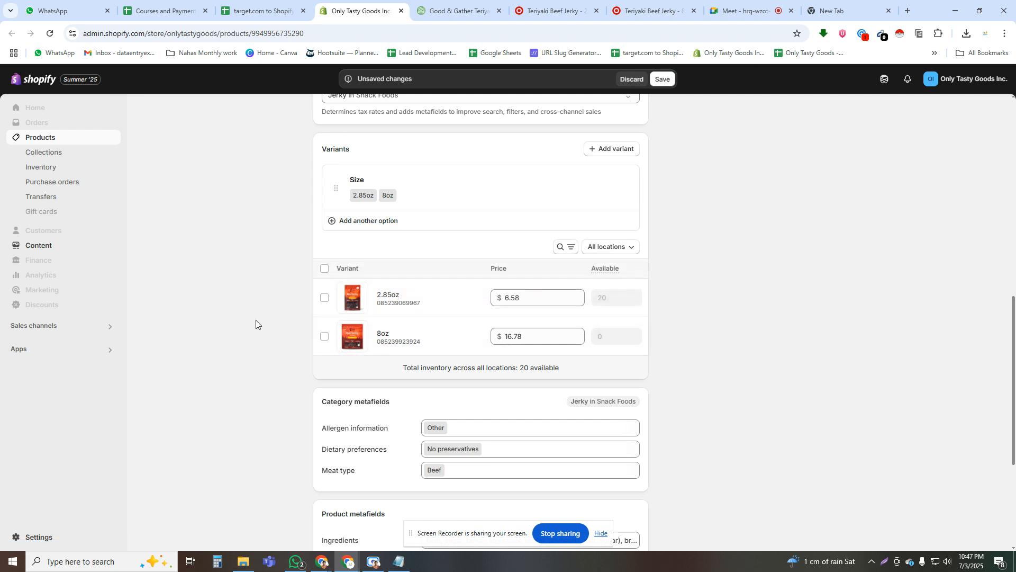
- Select the entire product description and open ChatGPT in the empty browser tab
scroll(257, 321, "down", 4)
scroll(255, 320, "up", 8)
scroll(255, 319, "up", 3)
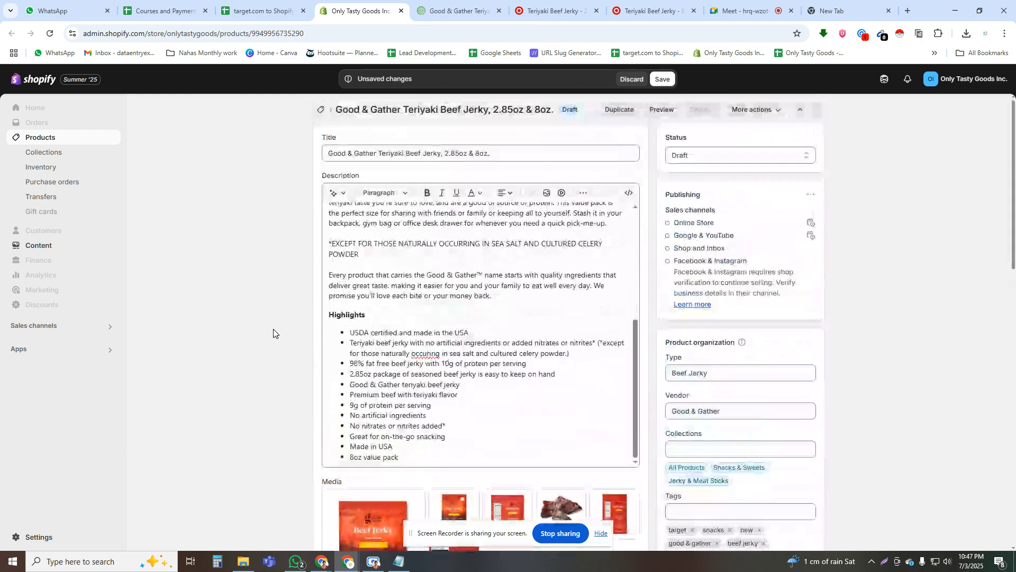
left_click(428, 283)
key("ctrl+a")
key("ctrl+9")
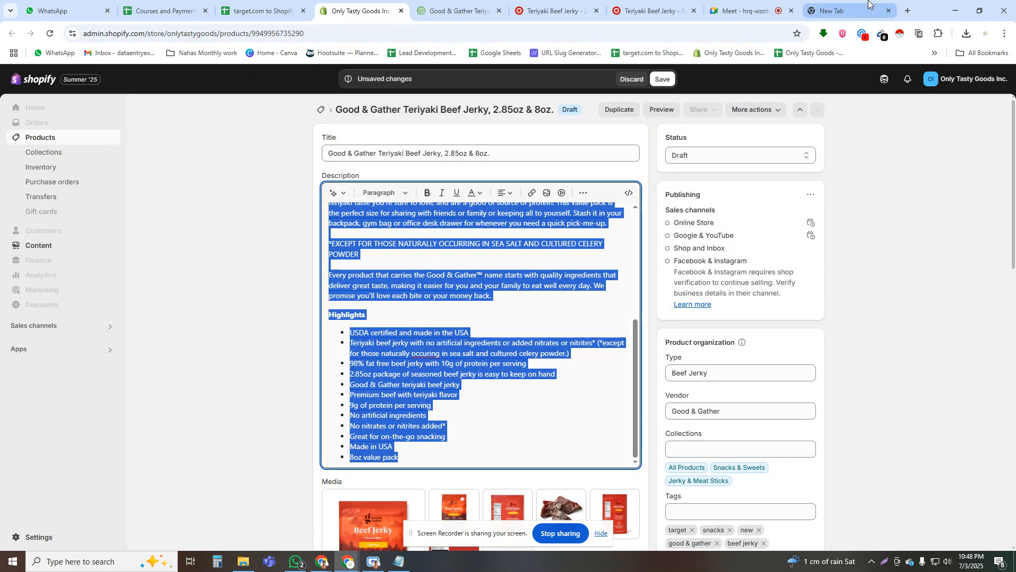
type("ch")
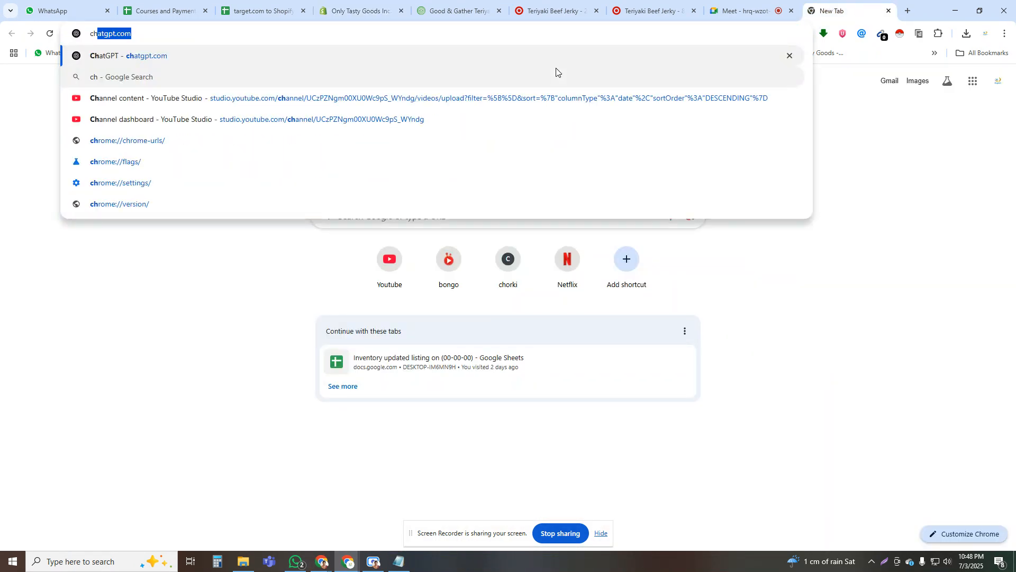
key("Return")
- Return to the Shopify listing and open the Ingredients metafield
key("ctrl+4")
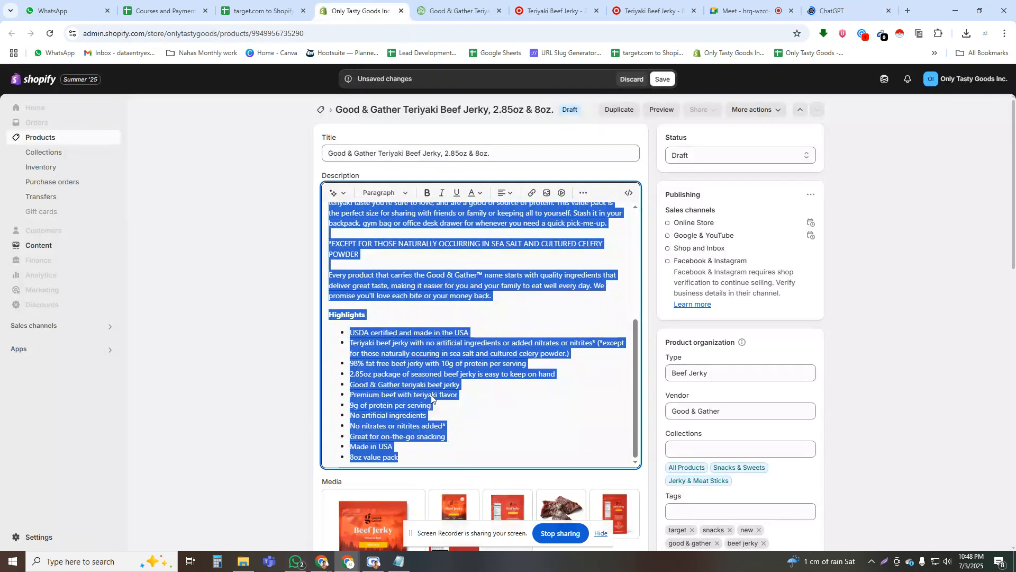
scroll(218, 319, "down", 4)
scroll(408, 356, "down", 10)
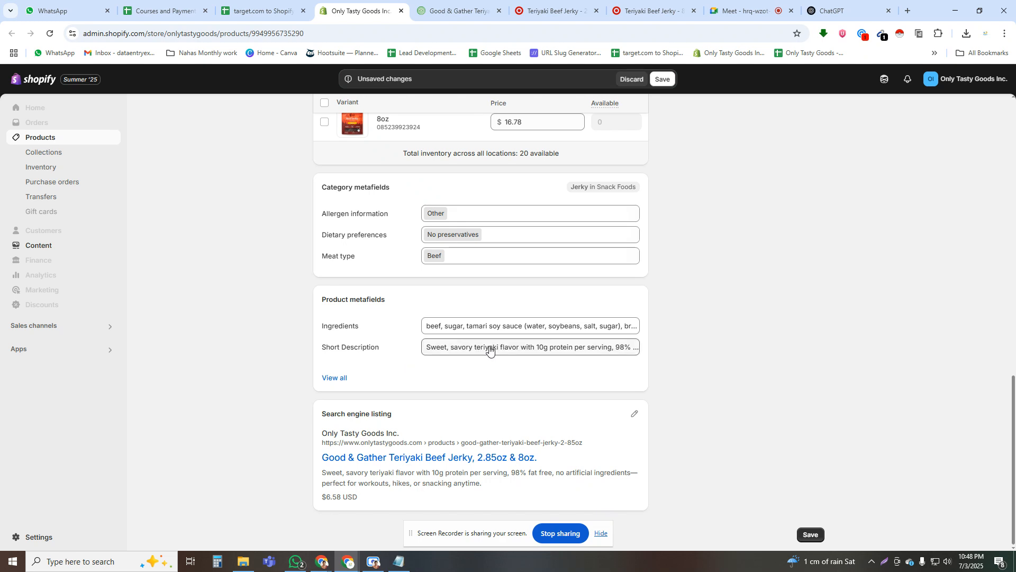
left_click(509, 328)
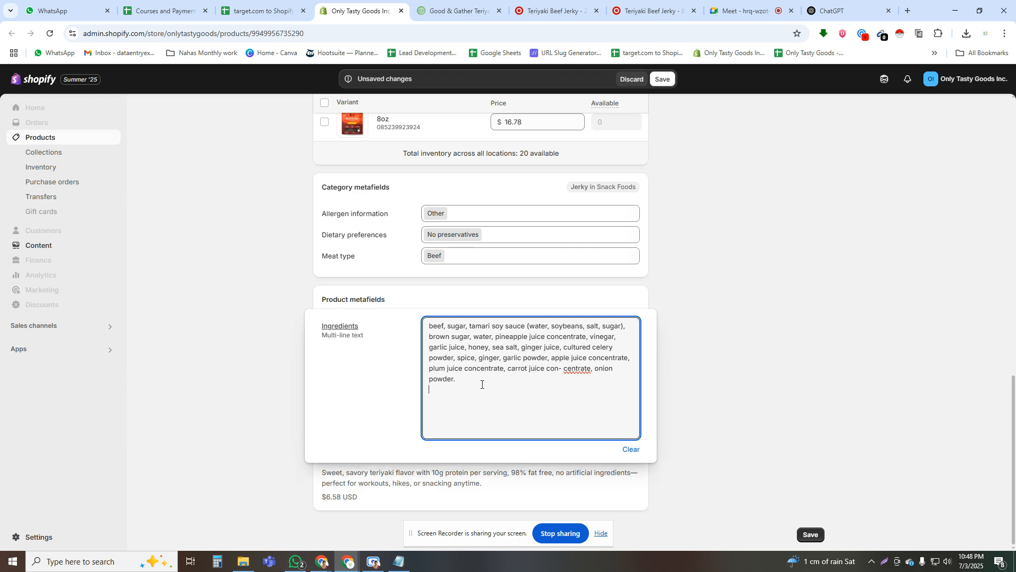
- Select the ingredients text on Target's 2.85oz Teriyaki Beef Jerky page, revisit the Shopify field, and find the ingredients on the 8oz page
left_click(551, 11)
scroll(653, 332, "down", 8)
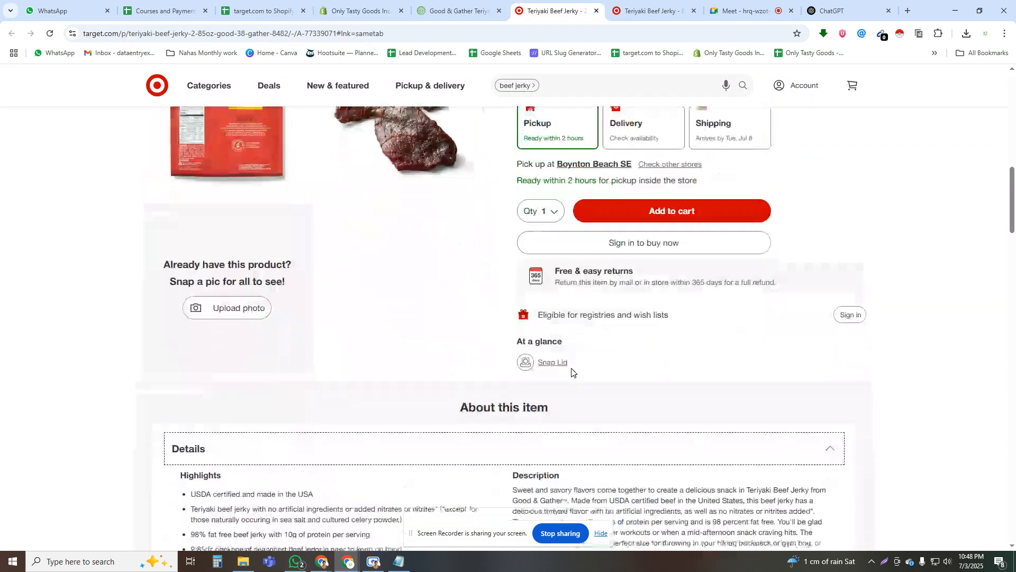
triple_click(566, 396)
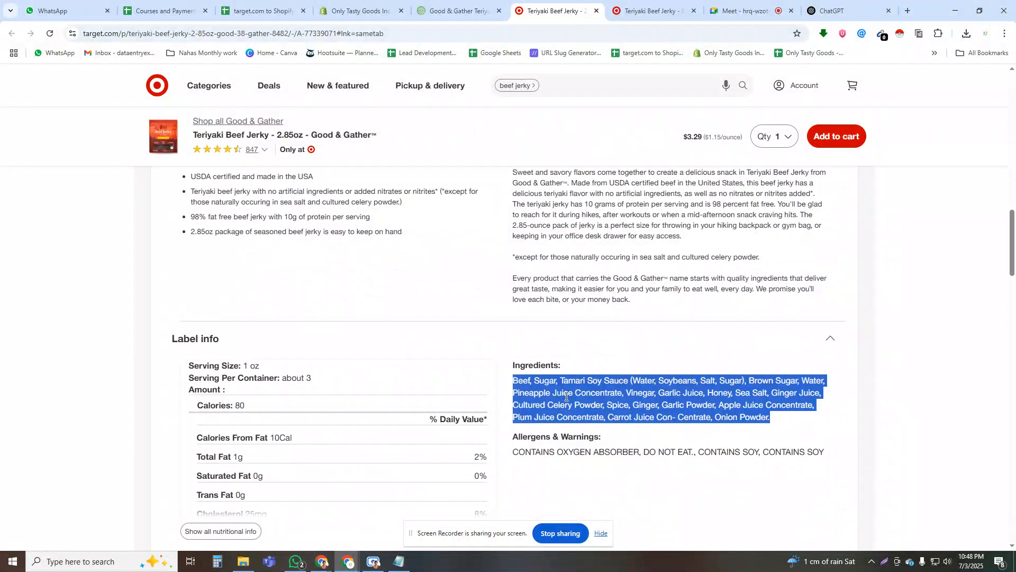
left_click(344, 4)
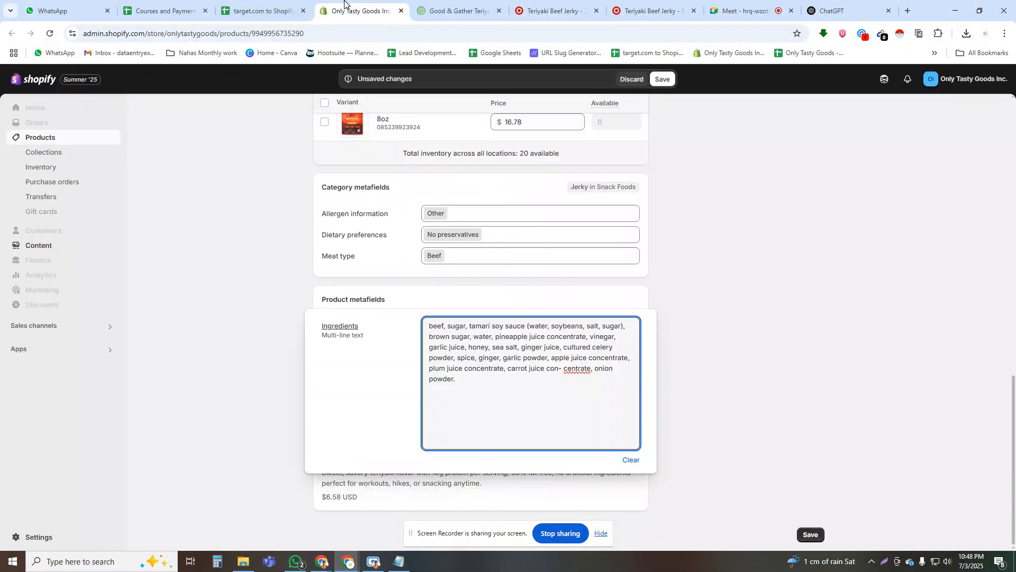
left_click(647, 9)
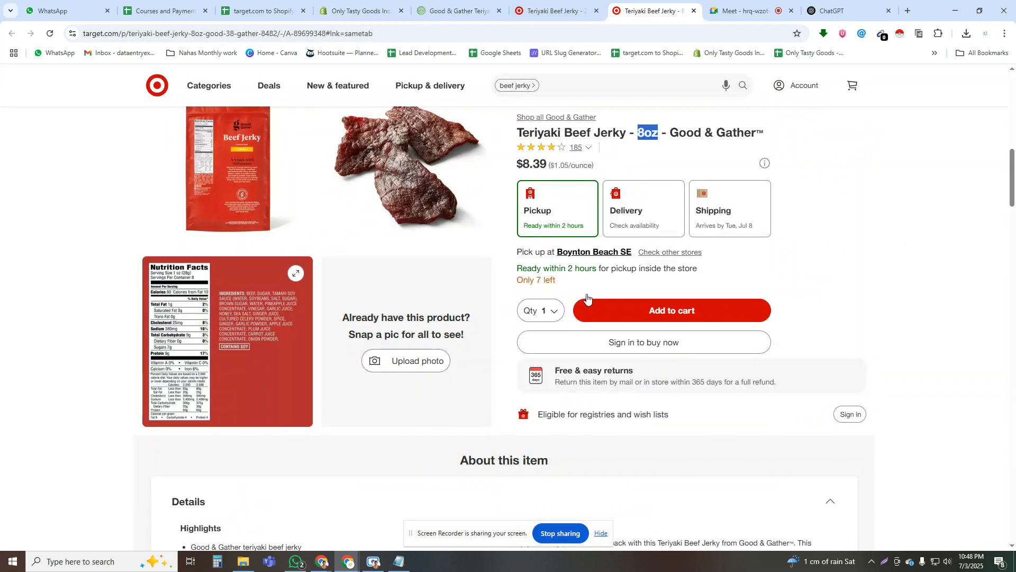
scroll(582, 296, "down", 5)
scroll(577, 300, "down", 2)
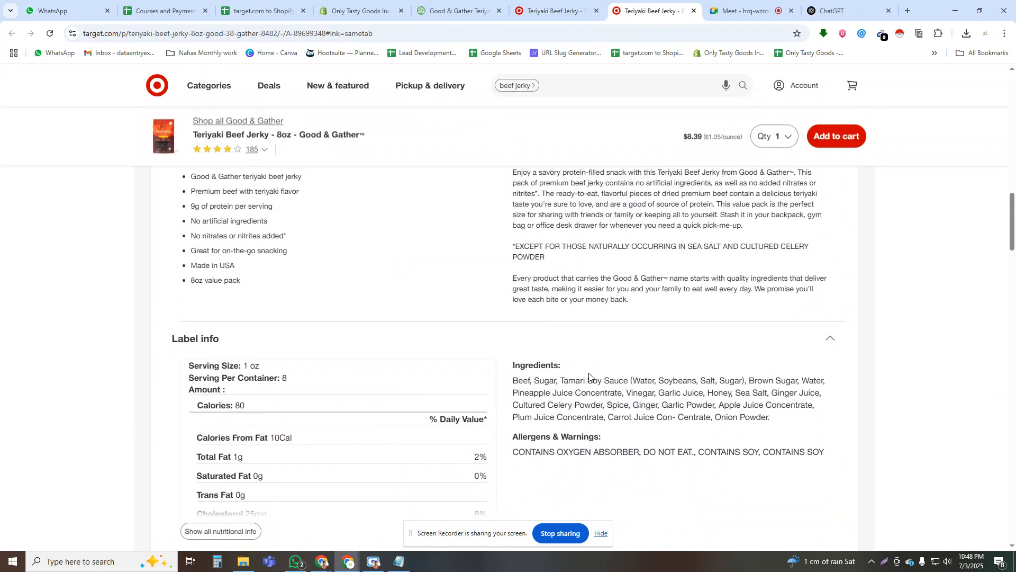
- Compare the ingredients lists on Target's 2.85oz and 8oz Teriyaki Beef Jerky pages by alternating between them
left_click(566, 3)
left_click(617, 3)
left_click(565, 2)
left_click(619, 2)
left_click(567, 2)
key("ctrl+Tab")
left_click(564, 2)
key("ctrl+Tab")
left_click(562, 3)
left_click(619, 2)
left_click(564, 2)
left_click(638, 3)
left_click(564, 2)
left_click(630, 2)
left_click(567, 2)
left_click(630, 3)
left_click(583, 3)
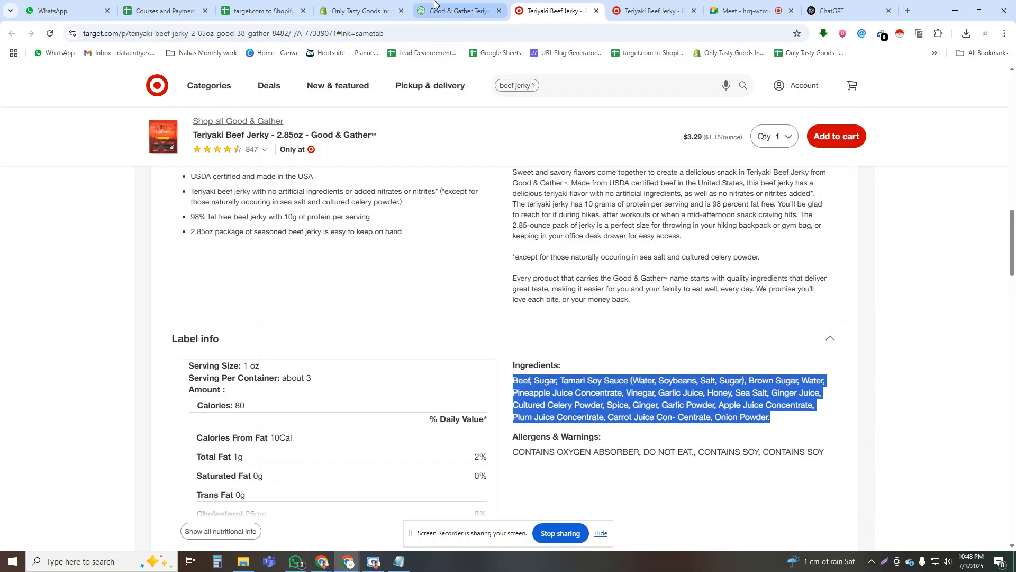
- Remove the trailing blank lines from the Ingredients metafield in the Shopify listing and close the field
left_click(377, 3)
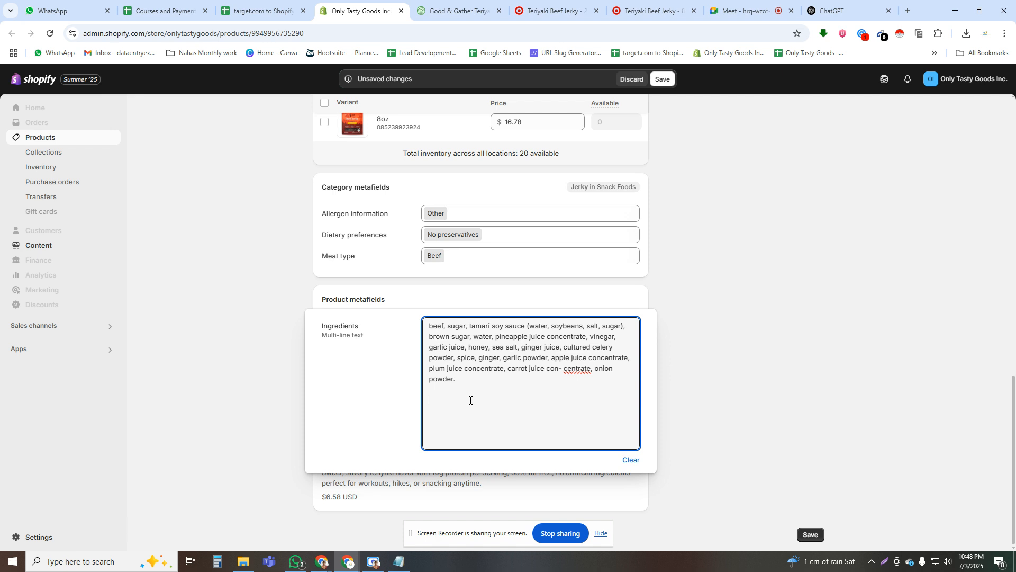
key("BackSpace")
key("BackSpace")
left_click(685, 393)
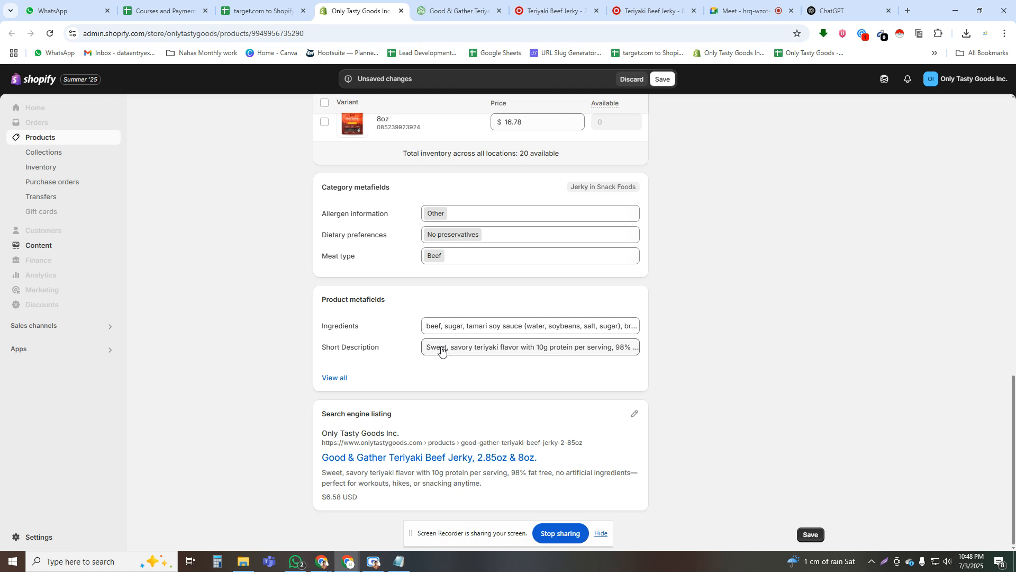
- Recheck the listing's variants and description, clear the description's text selection, and save the product
scroll(441, 348, "up", 6)
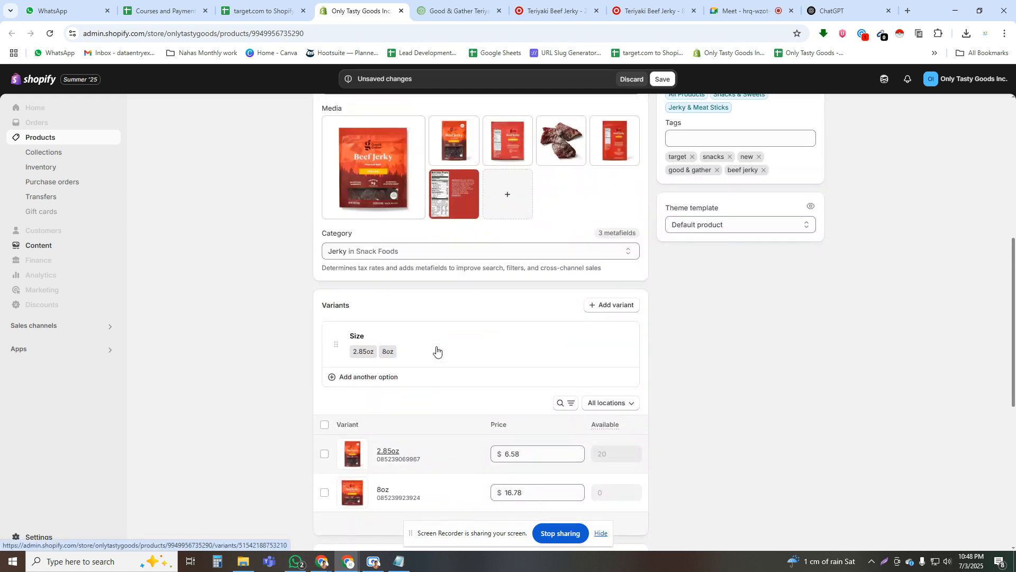
scroll(437, 350, "down", 3)
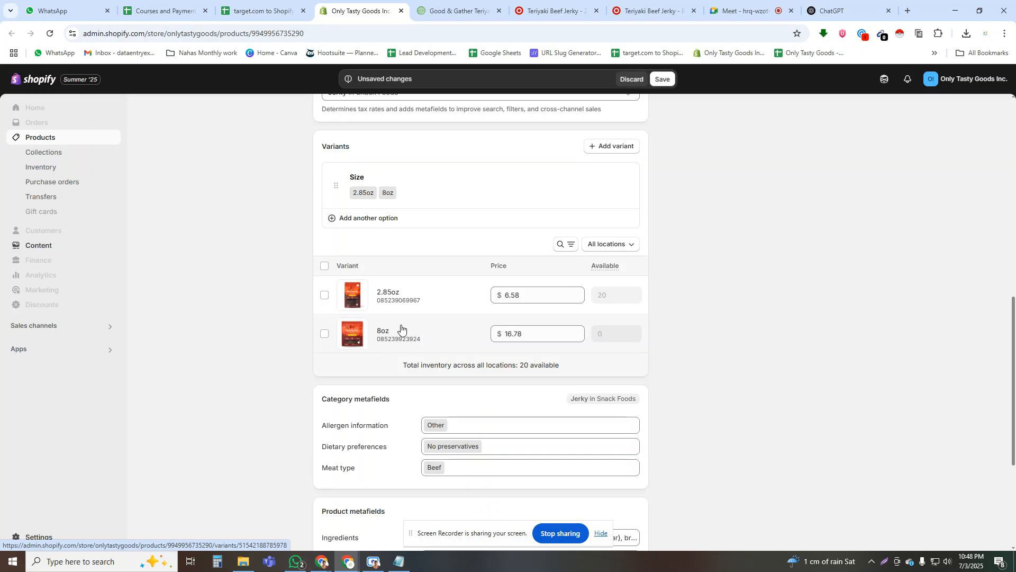
scroll(408, 379, "up", 9)
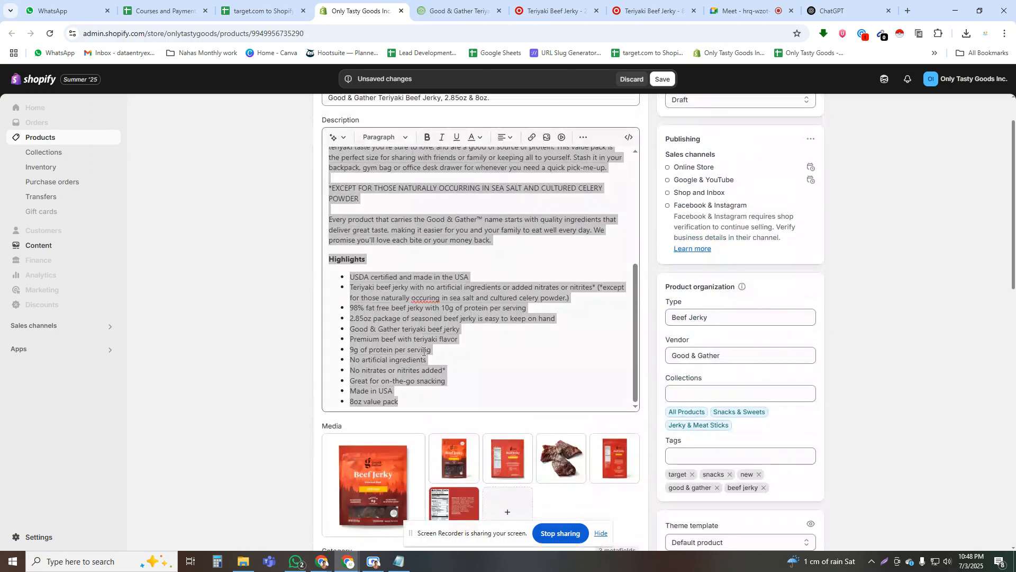
left_click(433, 305)
scroll(456, 286, "up", 4)
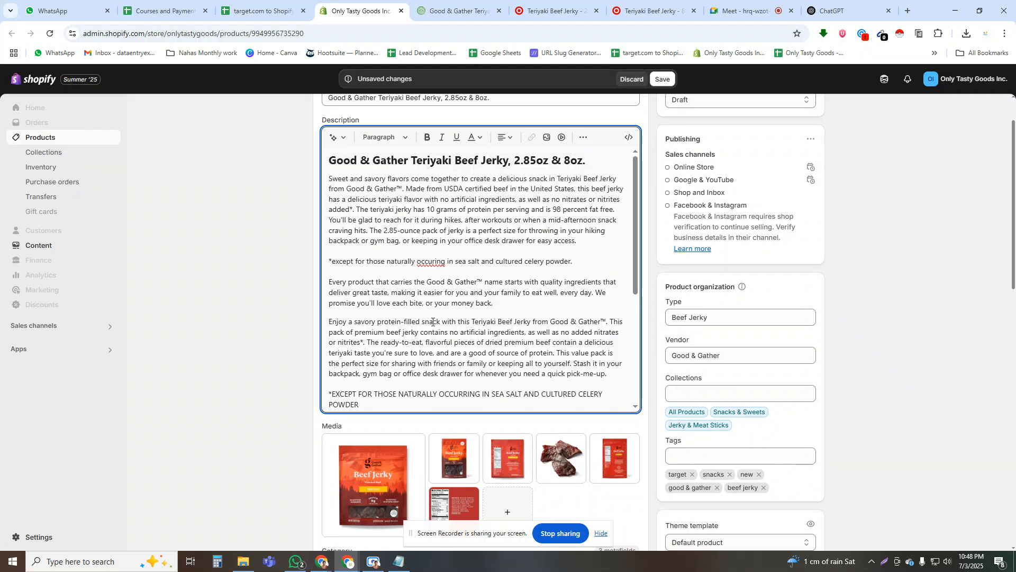
left_click(659, 79)
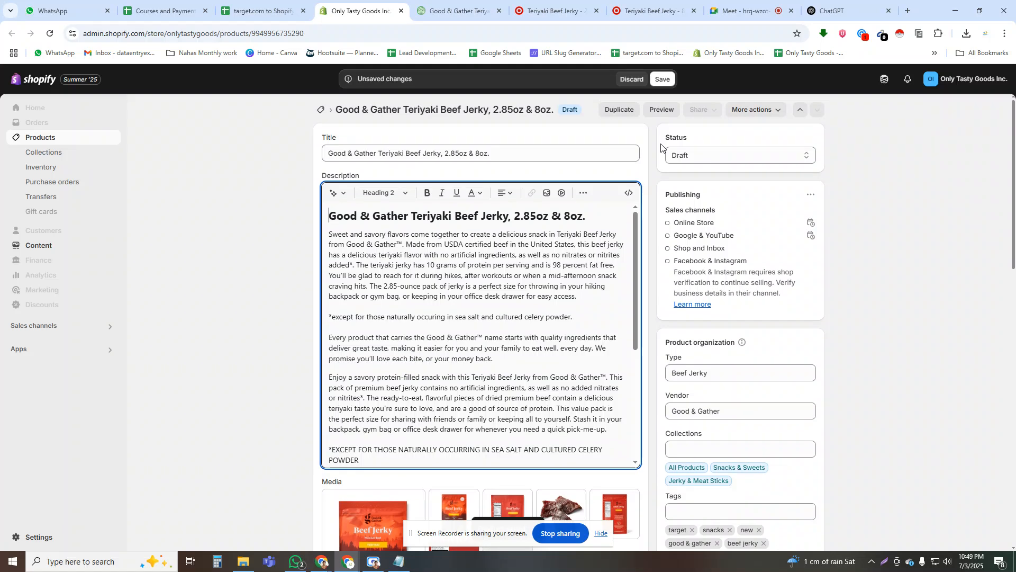
- Preview the product in the storefront and switch its Size option to 8oz and back to 2.85oz
left_click(663, 113)
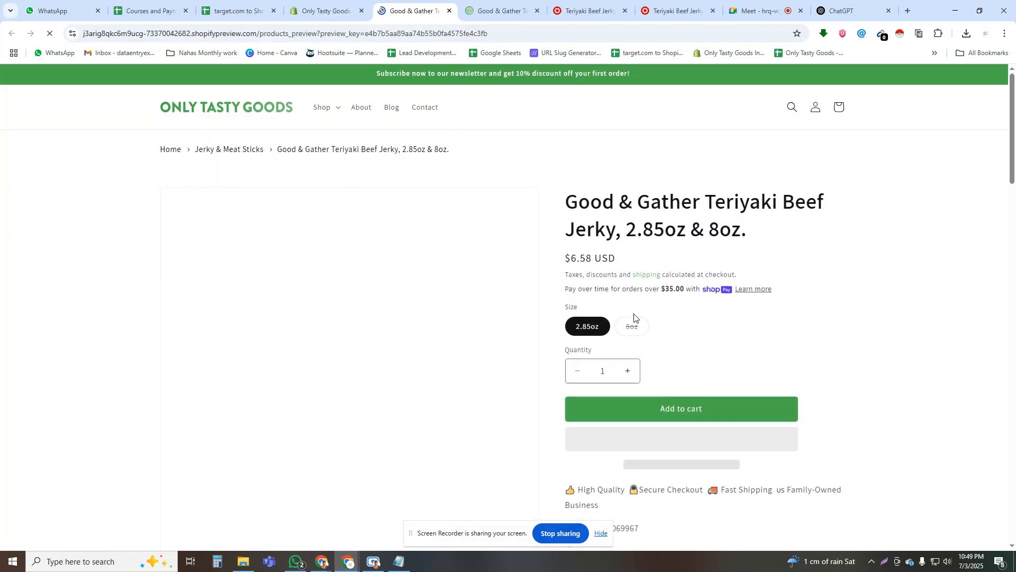
left_click(633, 328)
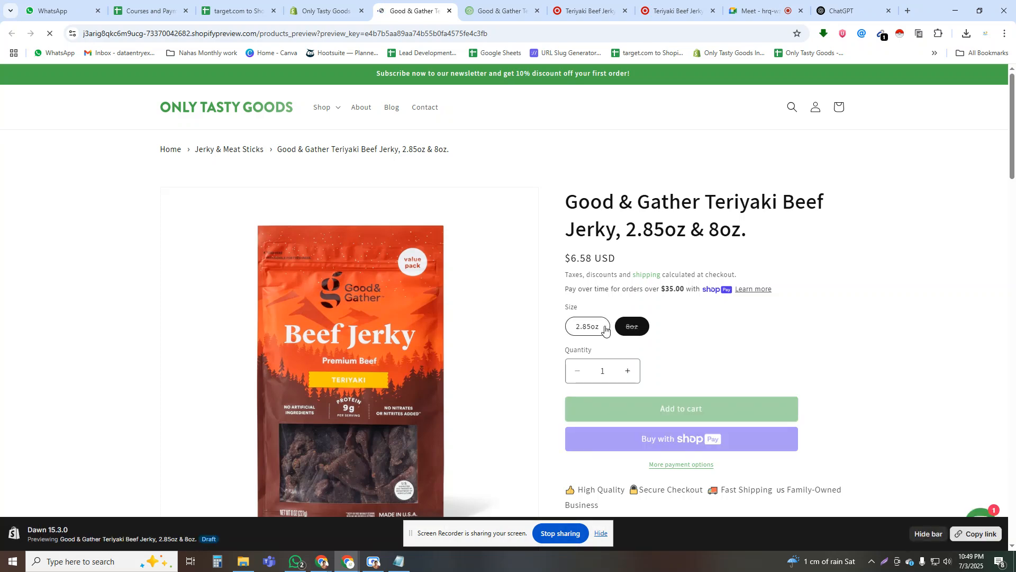
left_click(596, 328)
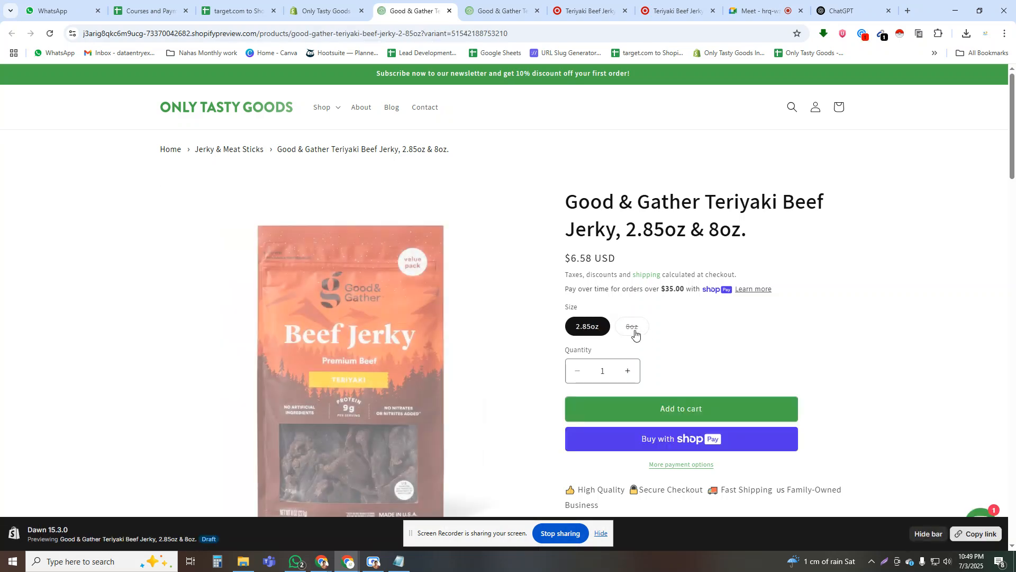
- Return to the Shopify listing, resolve the pending unsaved changes, and open the 8oz variant
left_click(324, 11)
scroll(680, 332, "down", 15)
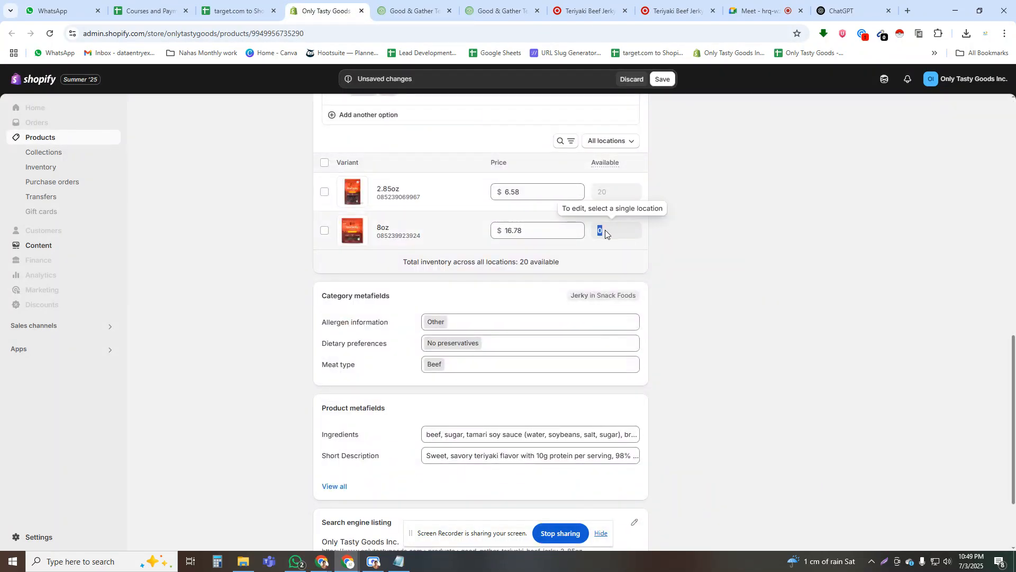
left_click(396, 234)
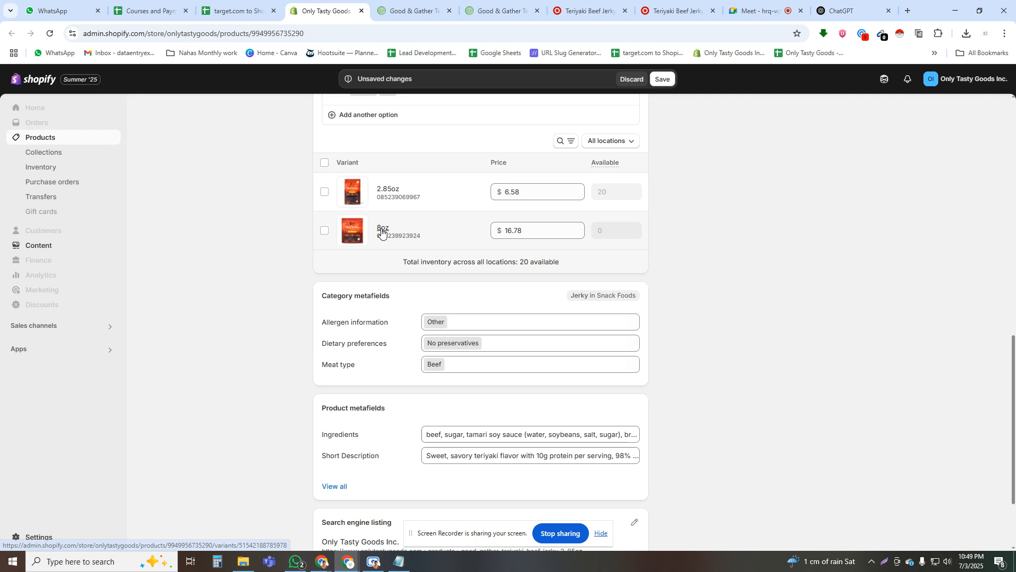
left_click(639, 80)
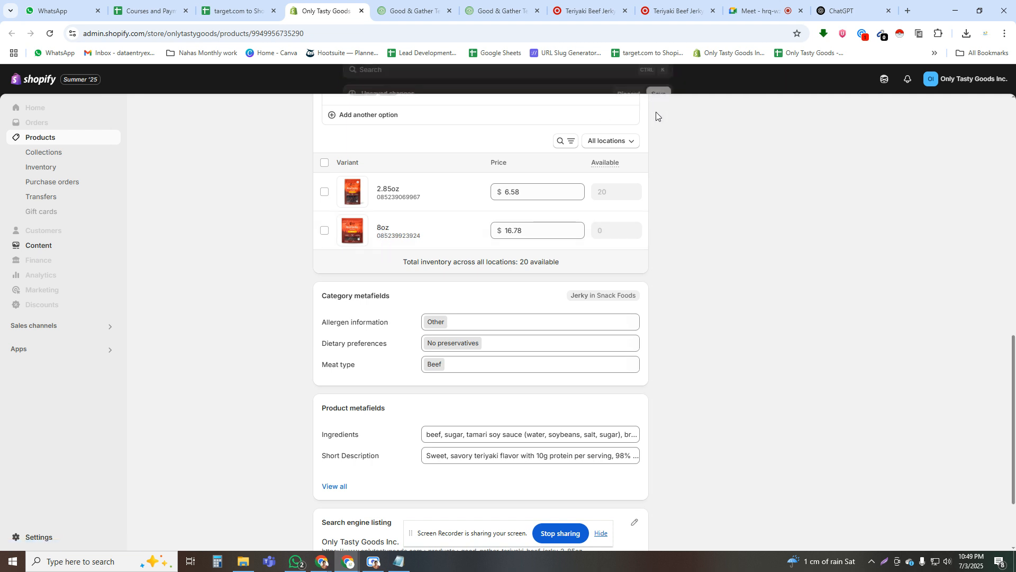
left_click(380, 228)
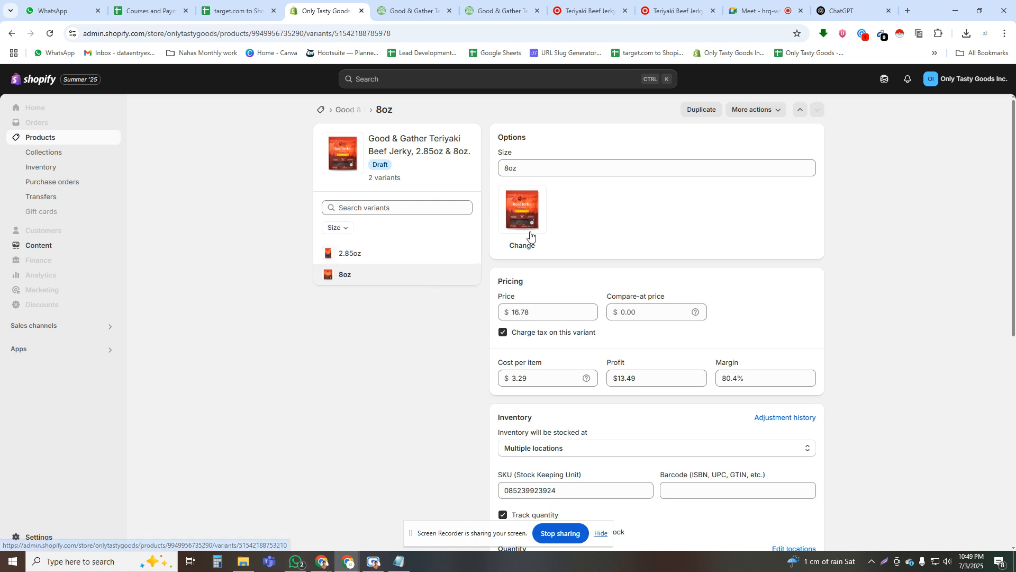
- Adjust the 8oz variant's available inventory by 20 with the Correction (default) reason and save the adjustment
scroll(540, 277, "down", 7)
left_click(760, 234)
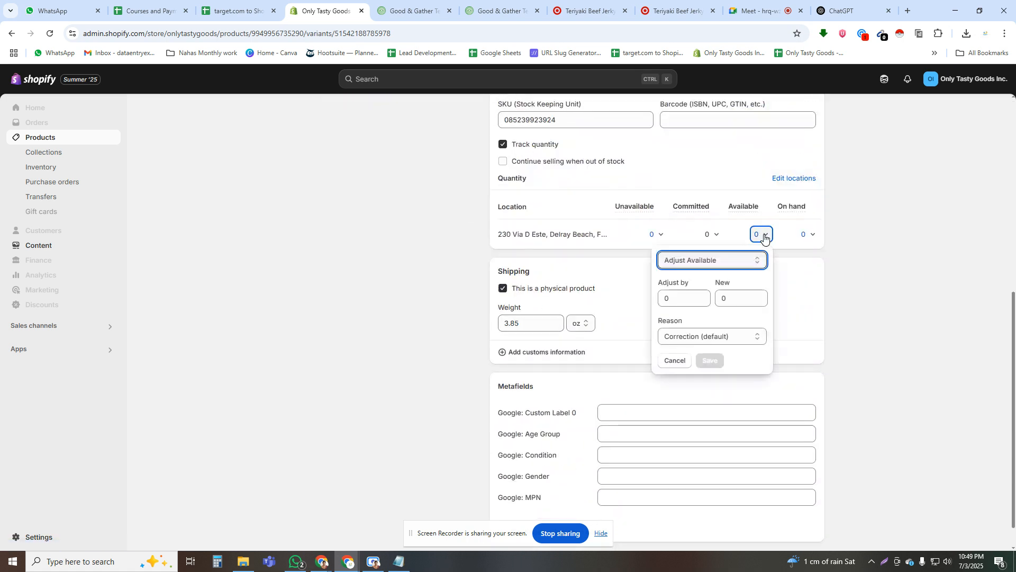
left_click(682, 299)
type("10")
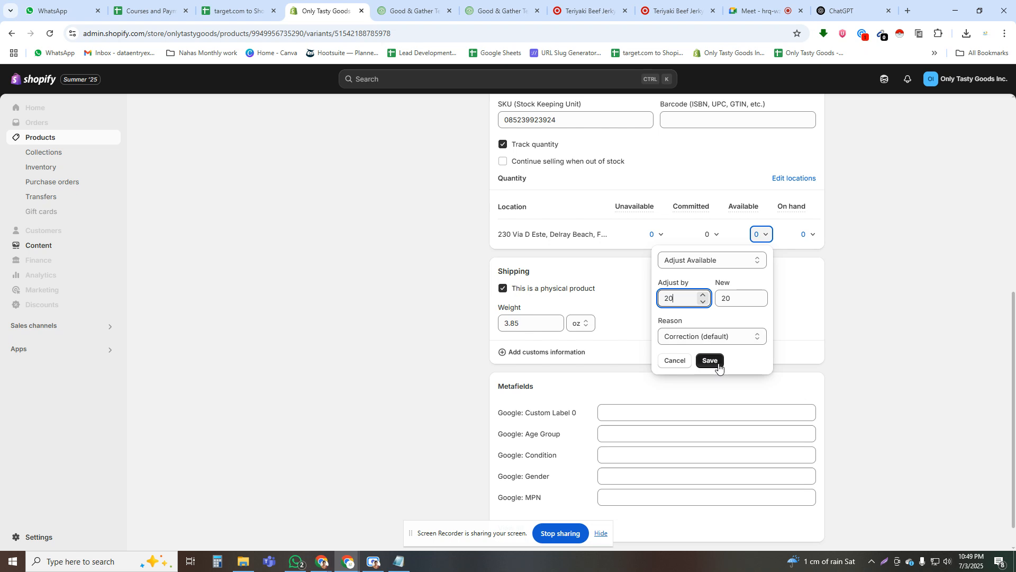
left_click(709, 360)
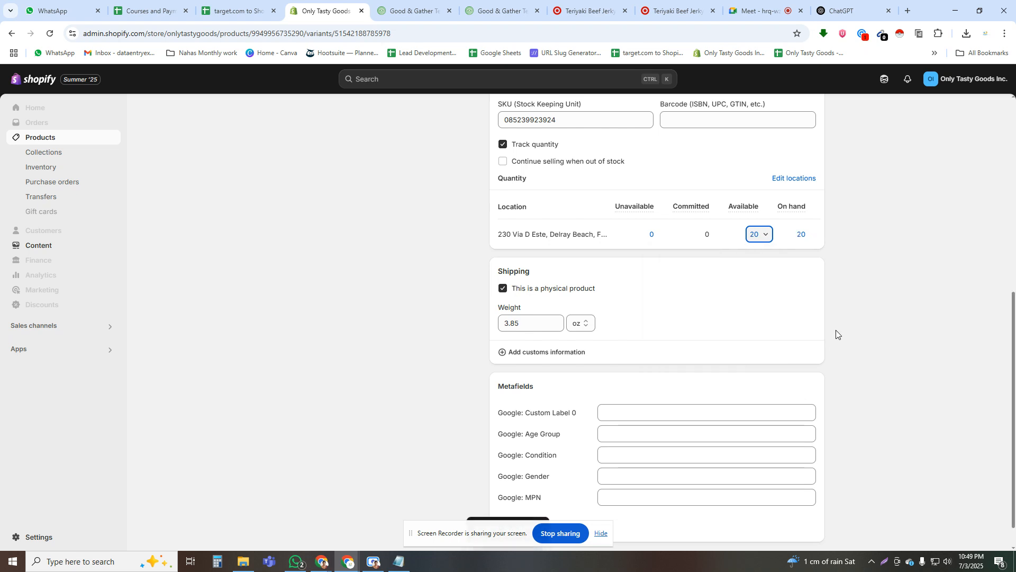
- Review the 8oz variant's pricing, inventory and shipping details, then return to the product's variant list
scroll(829, 304, "up", 4)
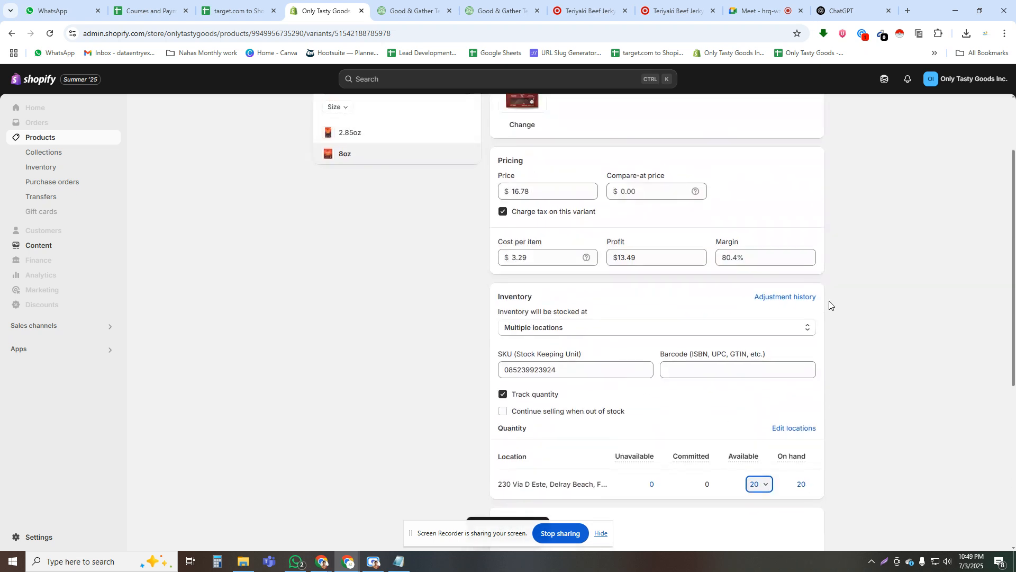
scroll(828, 304, "down", 5)
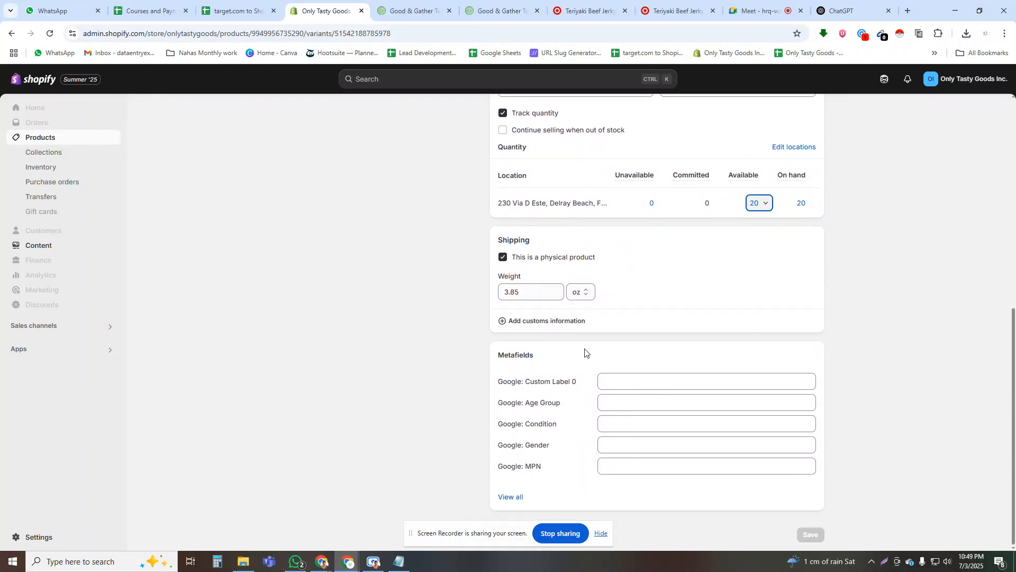
scroll(585, 351, "up", 8)
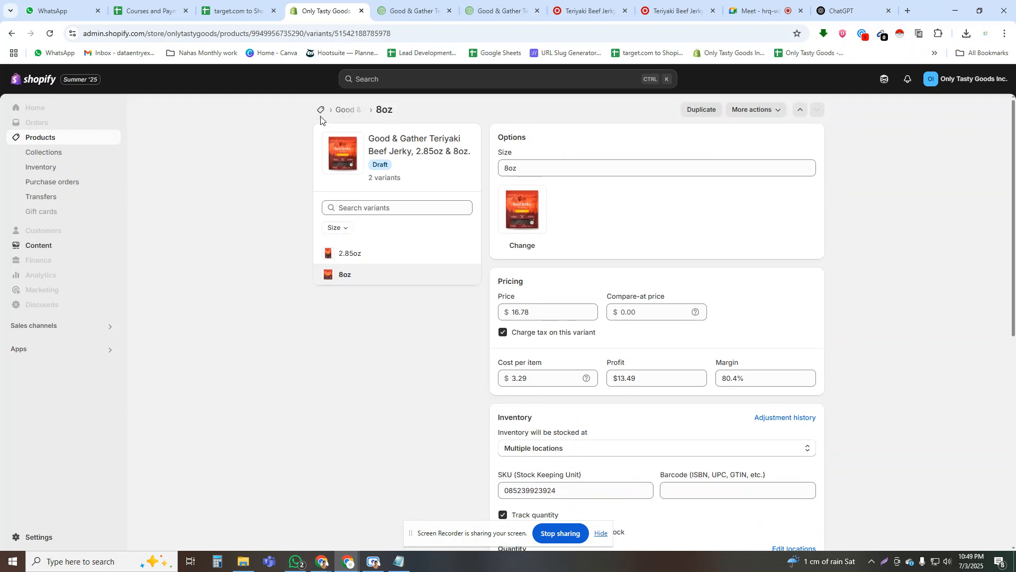
left_click(11, 33)
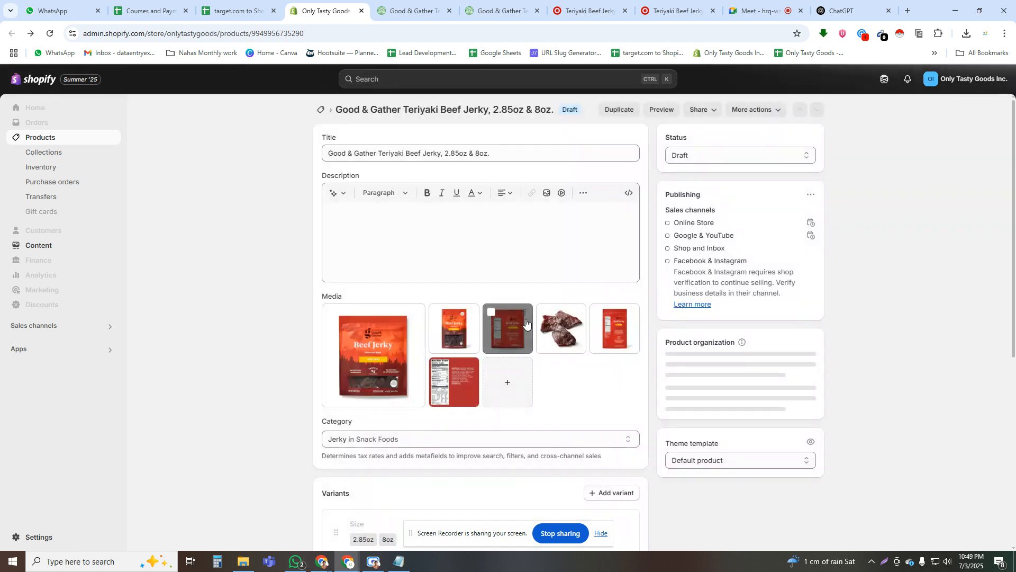
scroll(291, 345, "down", 10)
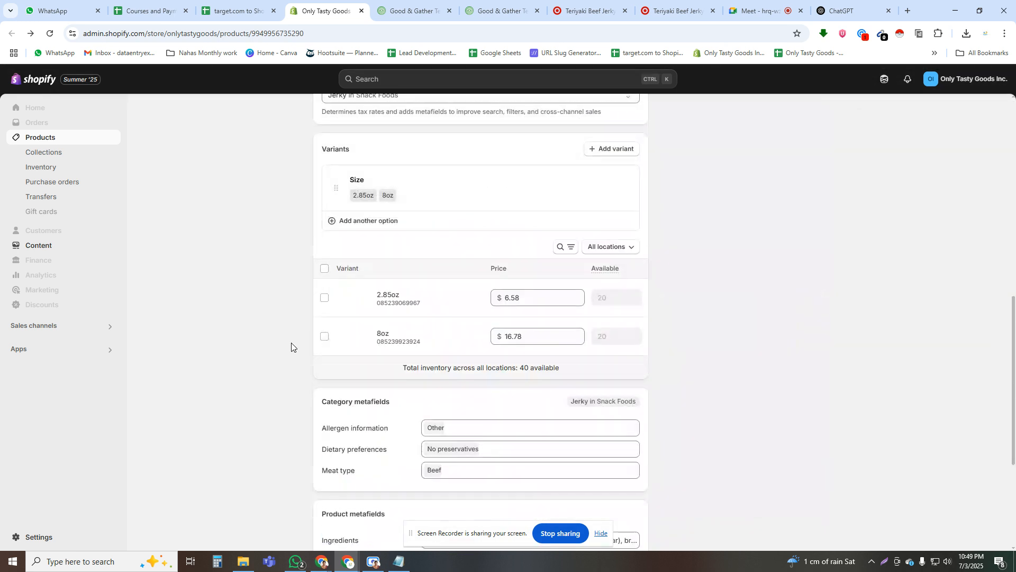
- Open the 2.85oz variant and examine its pricing, cost, SKU, barcode, stock quantity and shipping weight
left_click(385, 296)
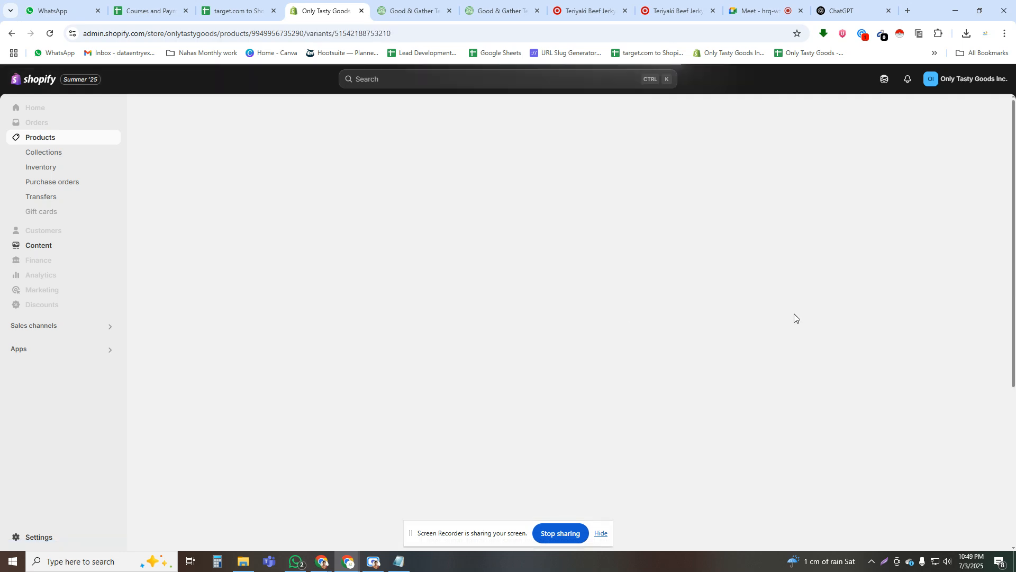
scroll(795, 315, "down", 4)
scroll(794, 316, "down", 3)
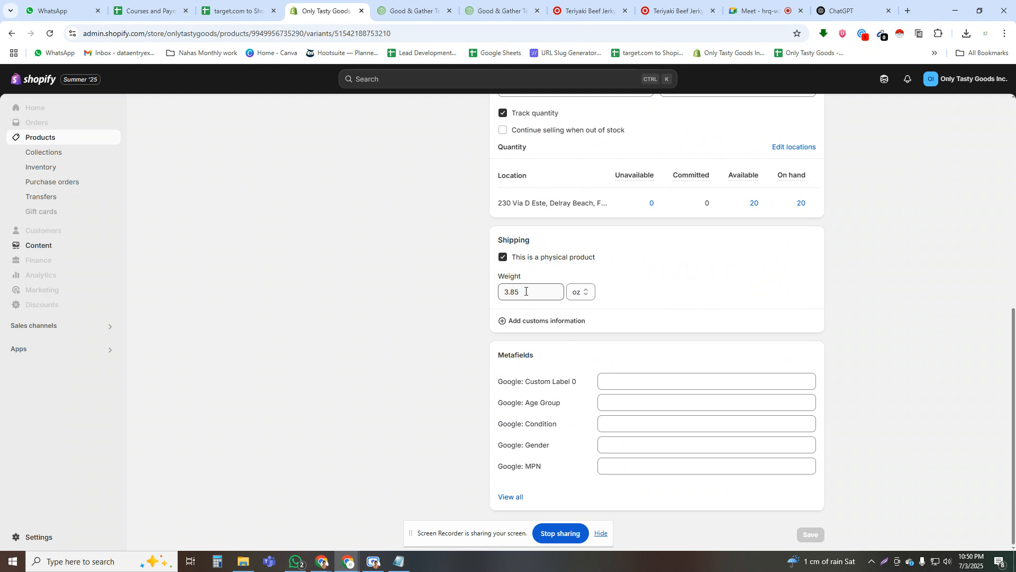
scroll(503, 296, "up", 2)
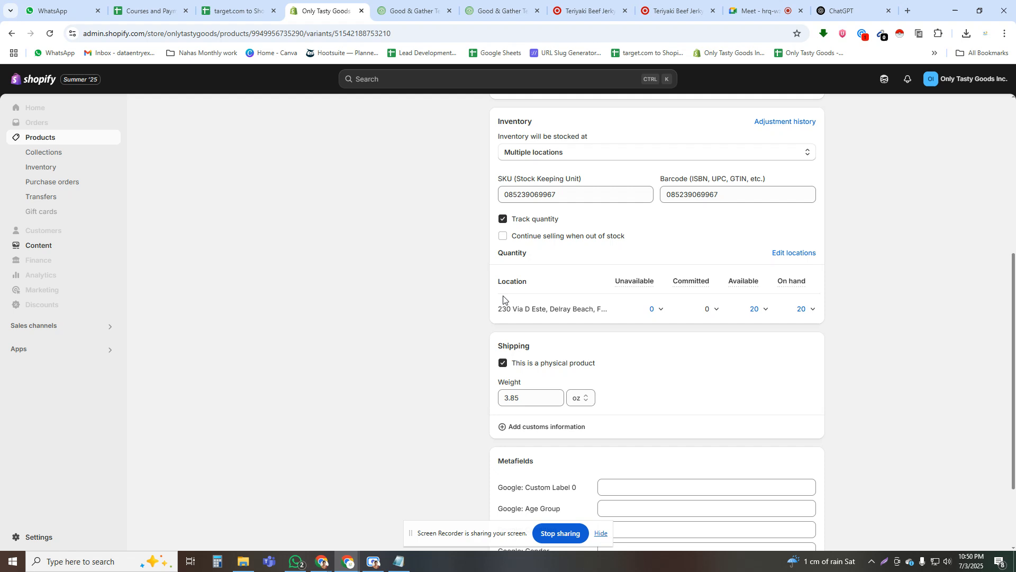
scroll(504, 300, "up", 2)
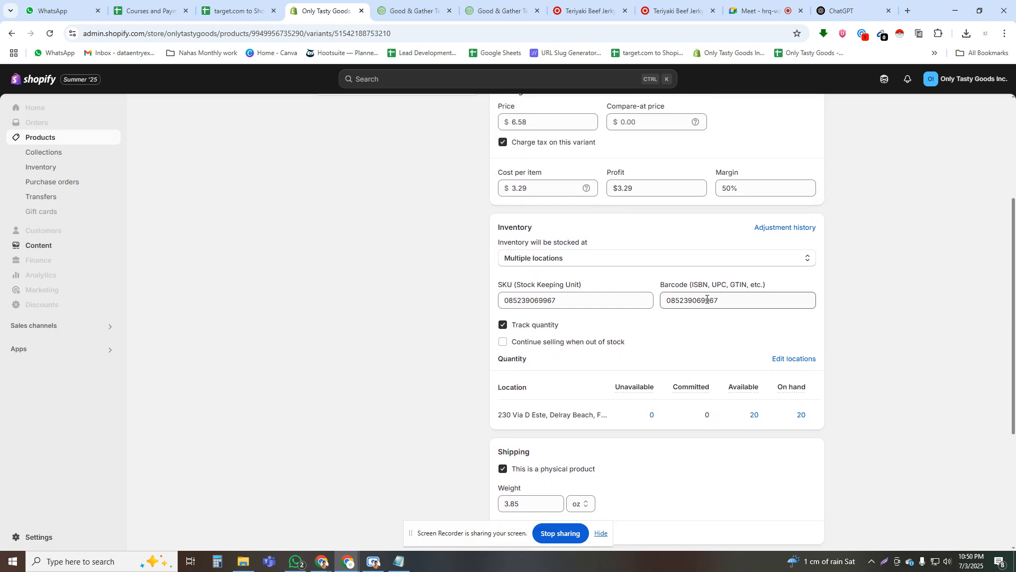
scroll(669, 266, "up", 3)
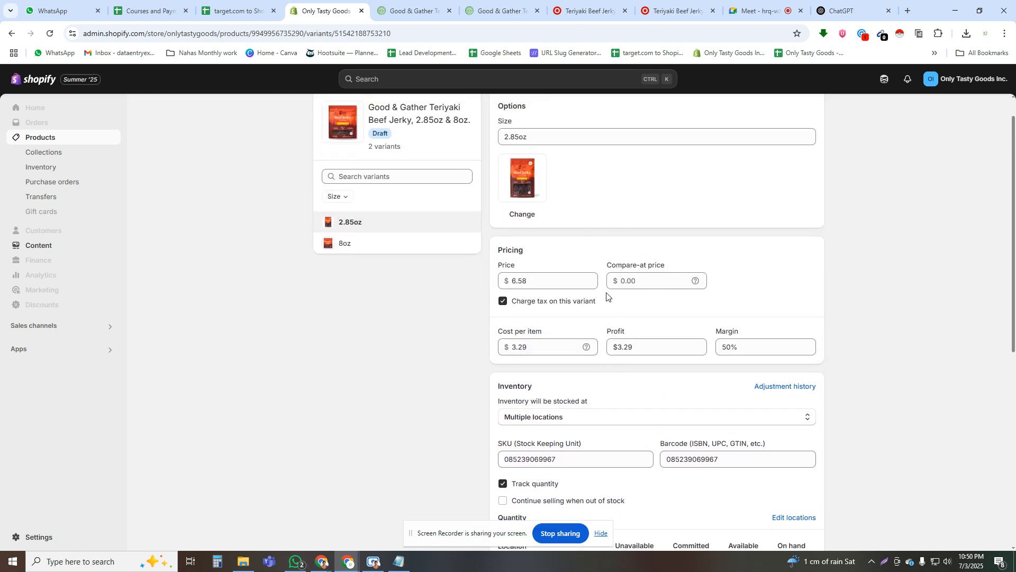
scroll(607, 296, "down", 3)
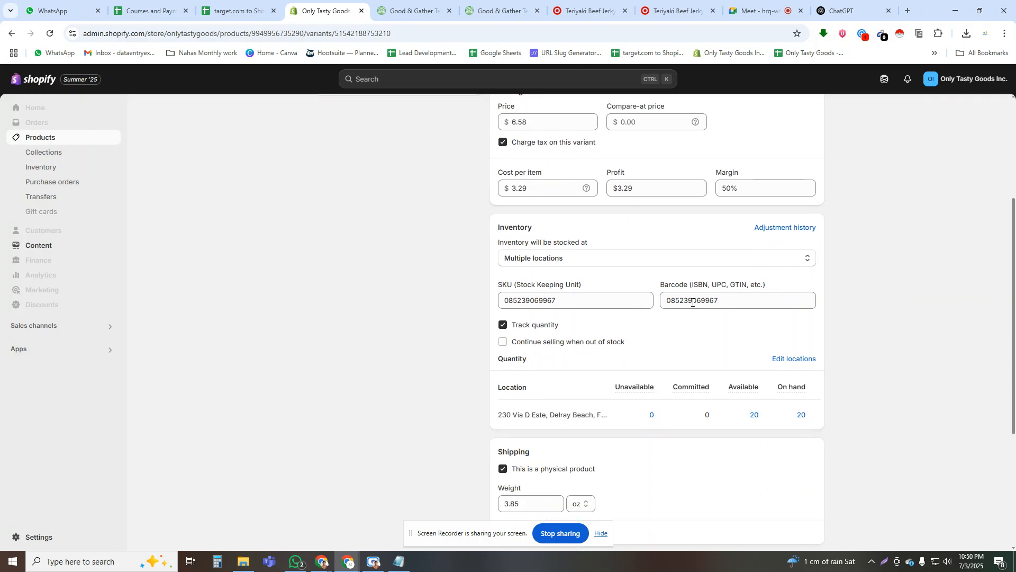
scroll(581, 306, "down", 2)
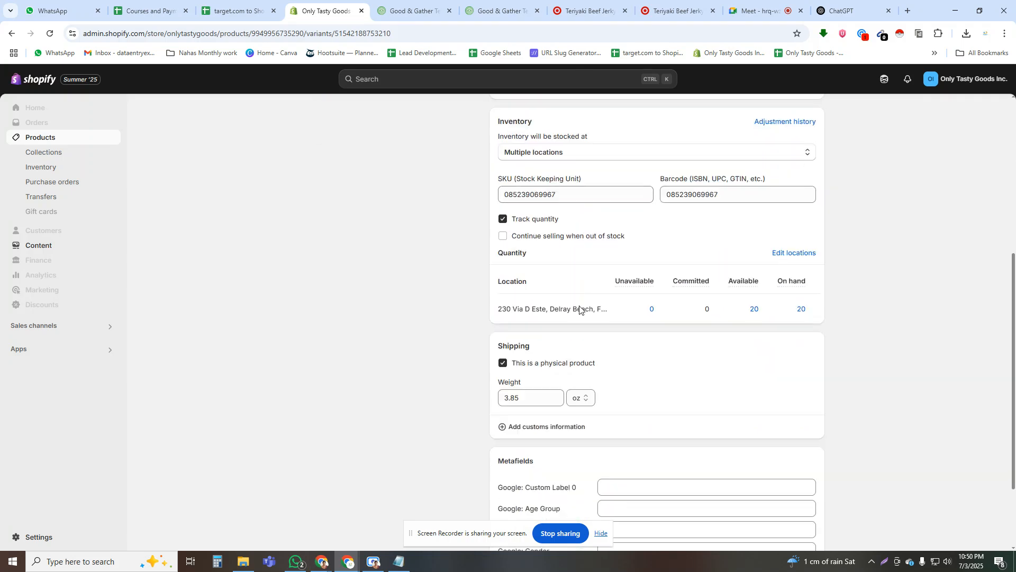
- Check the 2.85oz variant's stock, shipping and metafields sections, then return to the main product page
scroll(465, 392, "down", 2)
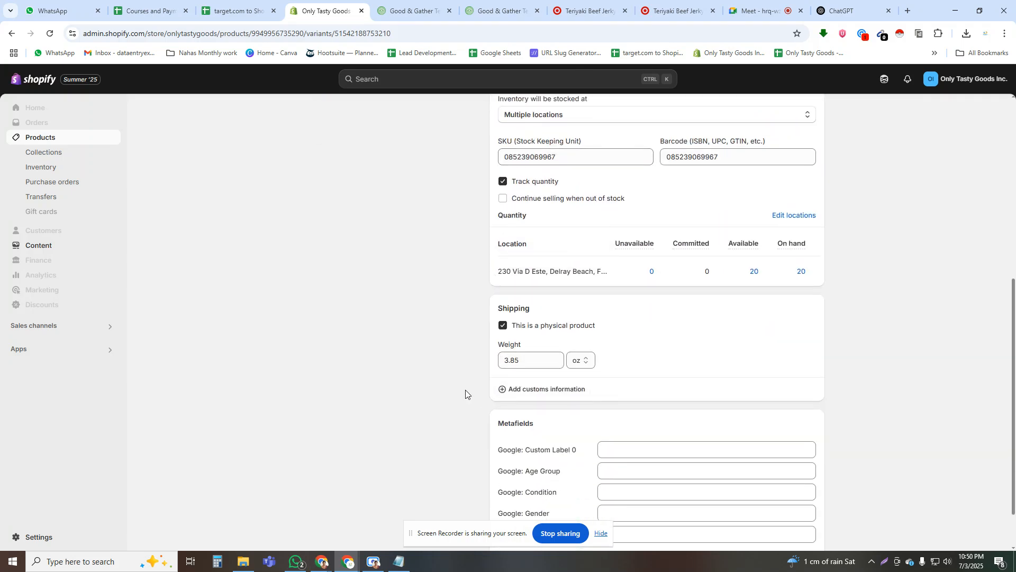
scroll(313, 129, "up", 8)
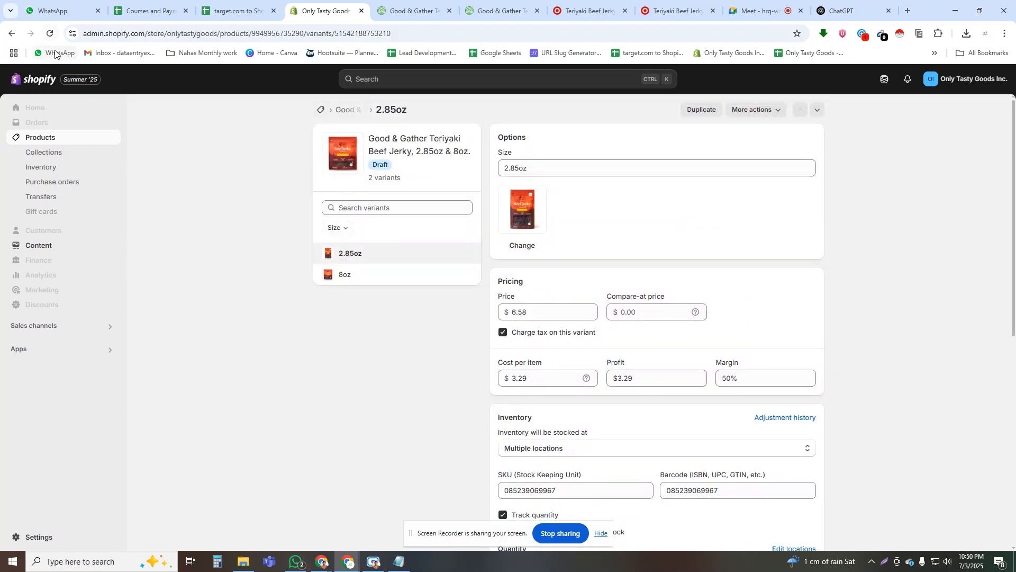
left_click(10, 35)
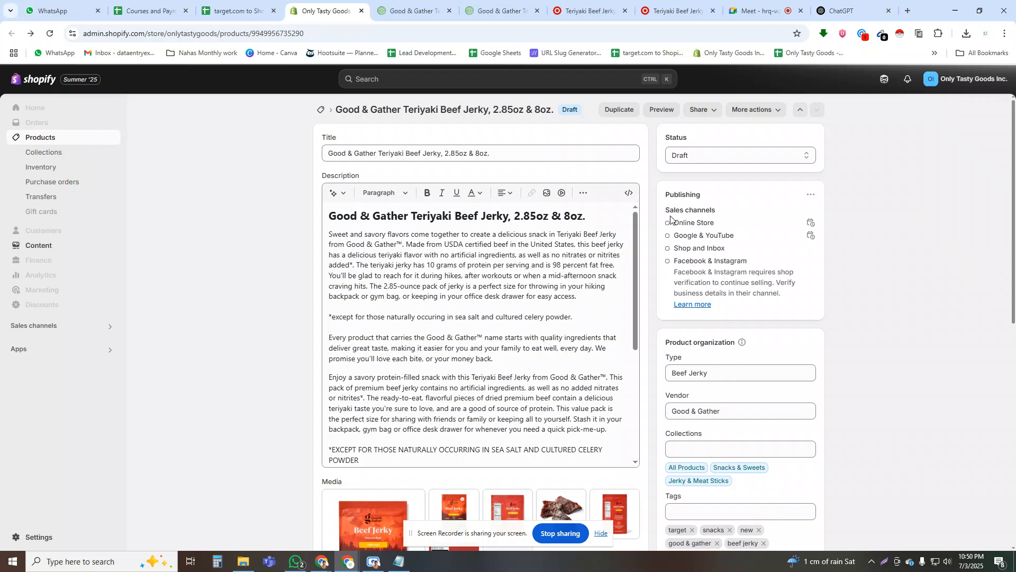
- Examine the full product listing, covering description, media, category, size variants, prices, available stock and metafields
scroll(303, 333, "down", 10)
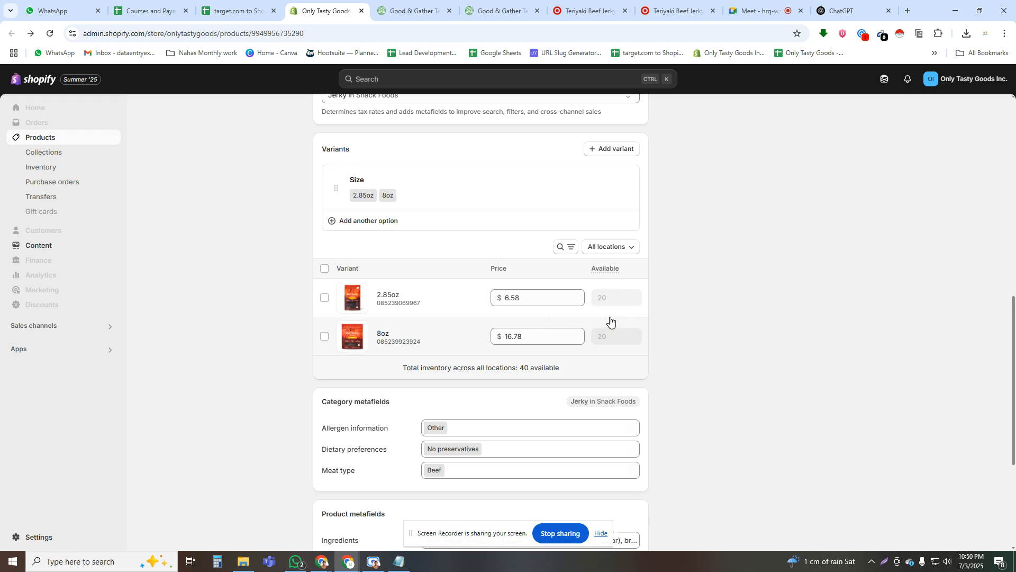
scroll(609, 323, "up", 10)
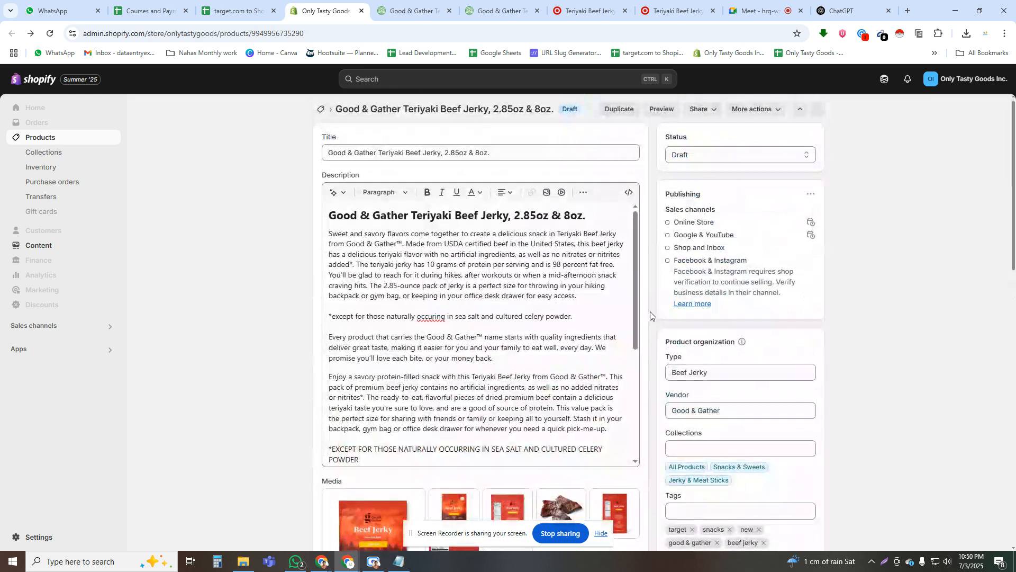
scroll(651, 315, "down", 5)
scroll(650, 312, "down", 1)
scroll(650, 311, "up", 7)
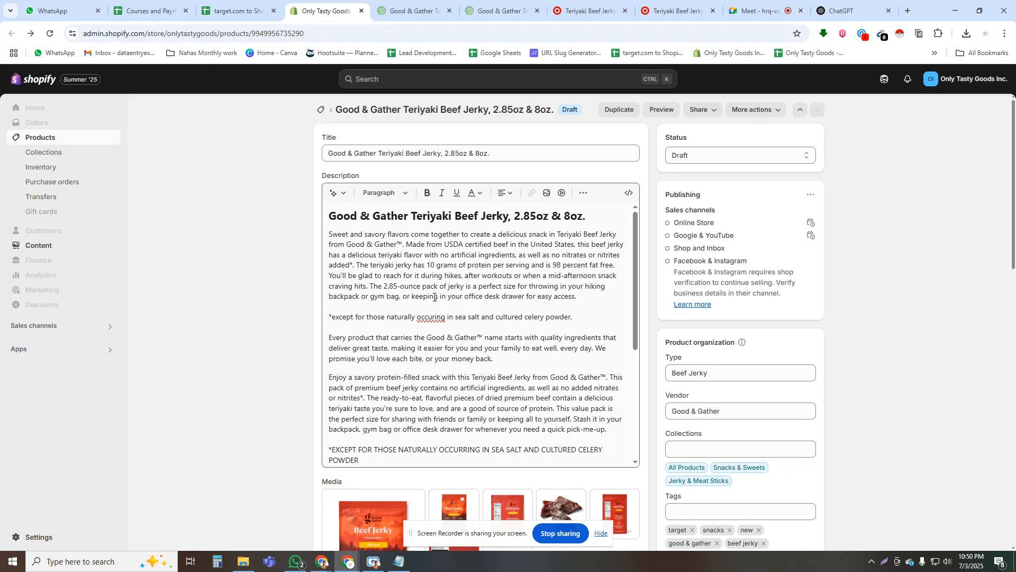
scroll(434, 297, "down", 4)
scroll(451, 349, "down", 6)
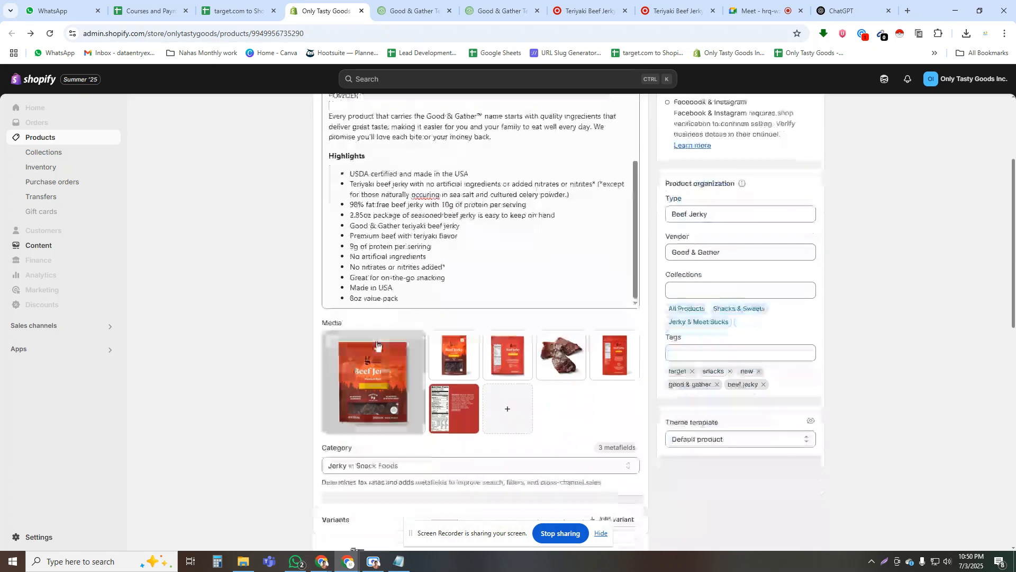
scroll(359, 256, "down", 3)
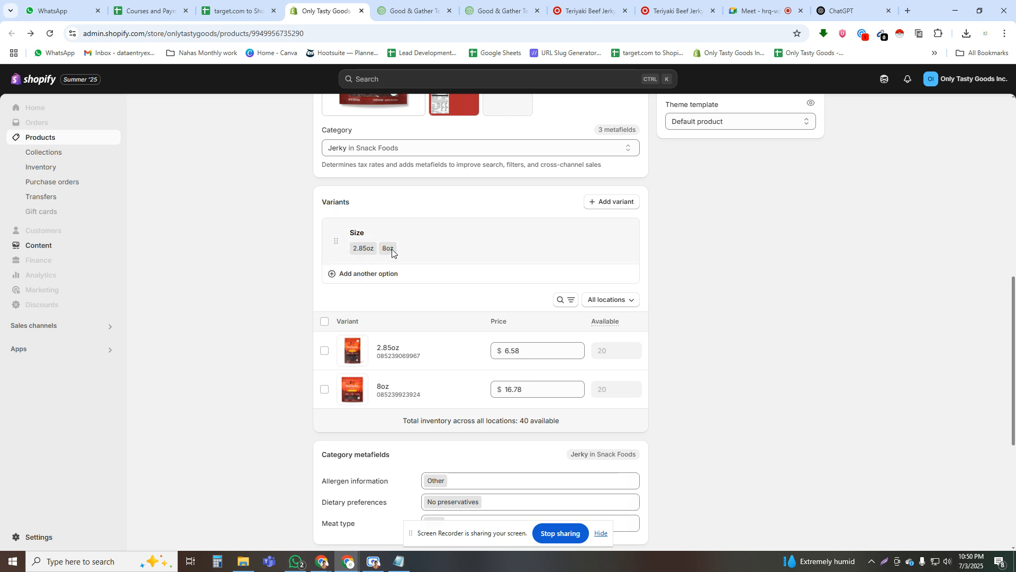
scroll(379, 293, "down", 1)
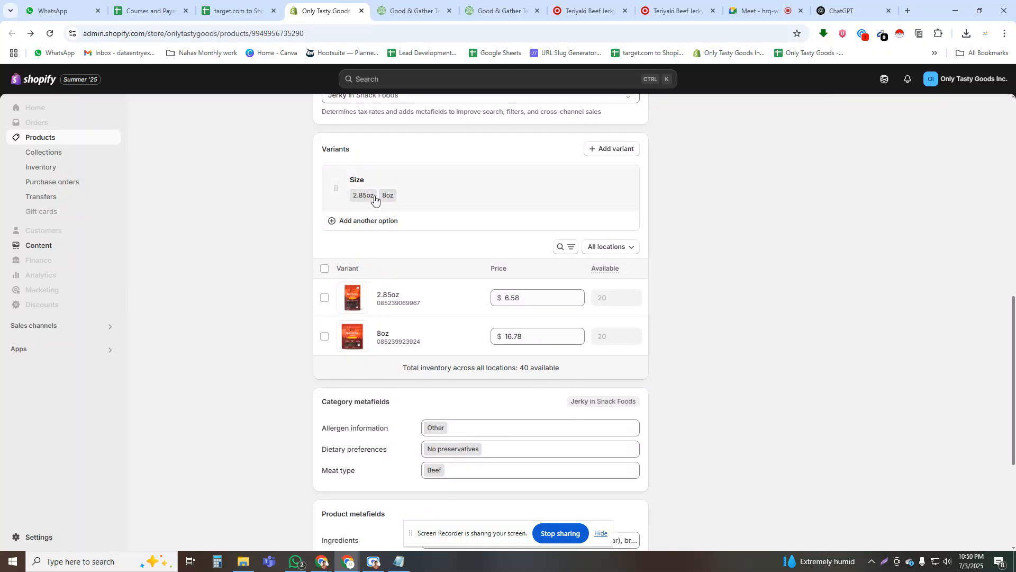
scroll(388, 279, "down", 1)
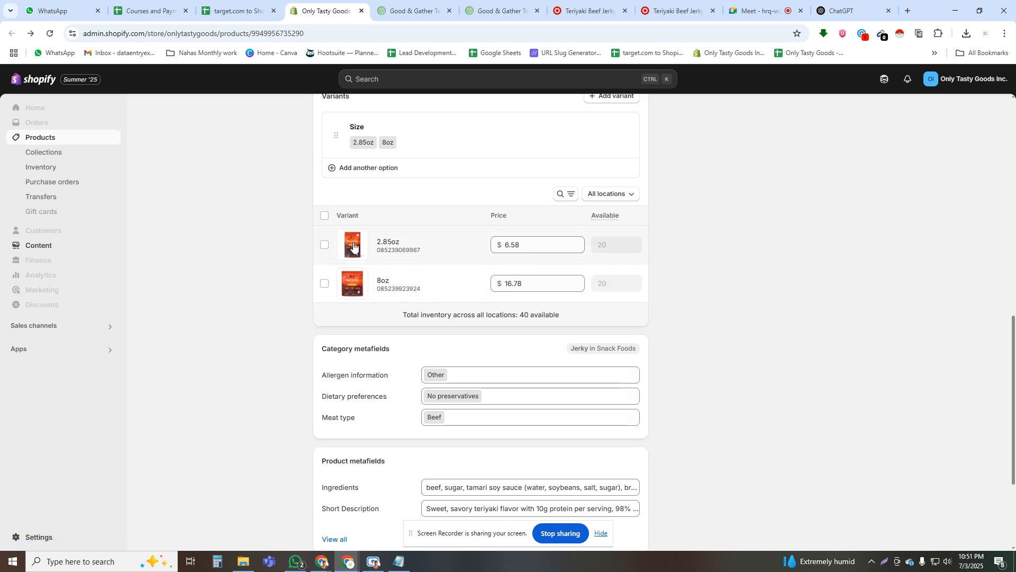
- Open the 2.85oz variant and recheck its pricing, inventory, shipping weight and metafields
left_click(390, 244)
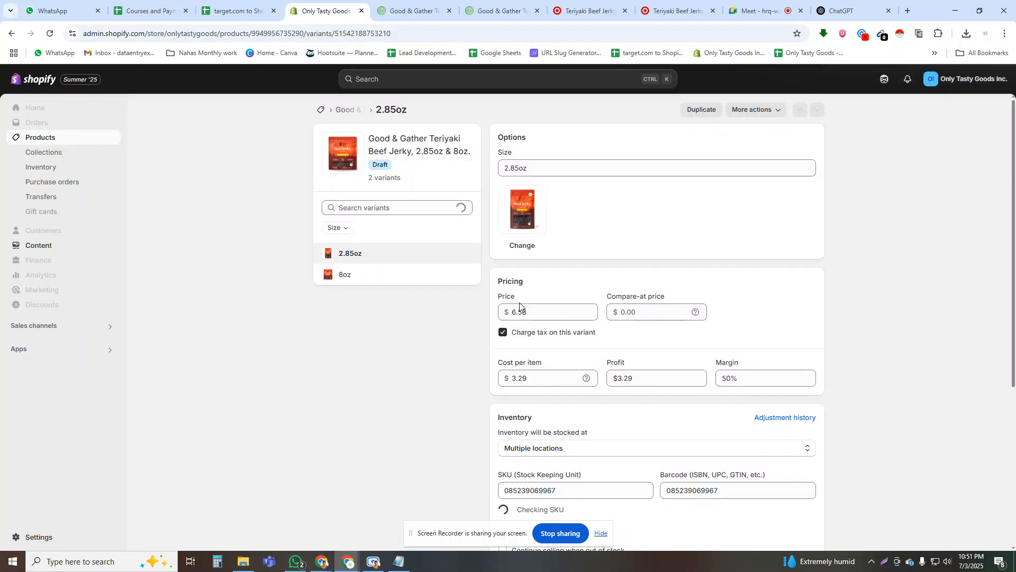
scroll(523, 291, "down", 2)
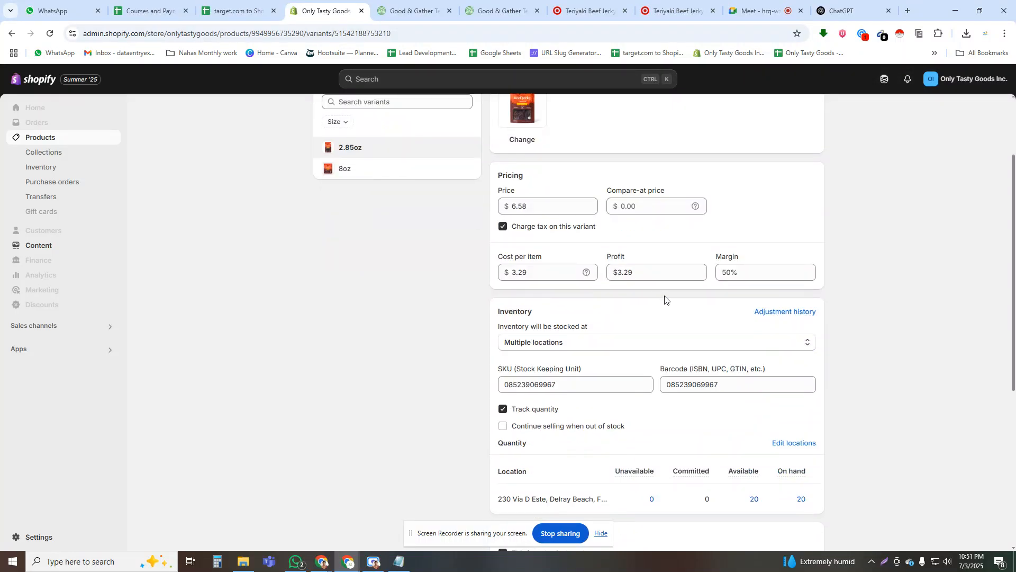
scroll(653, 391, "down", 4)
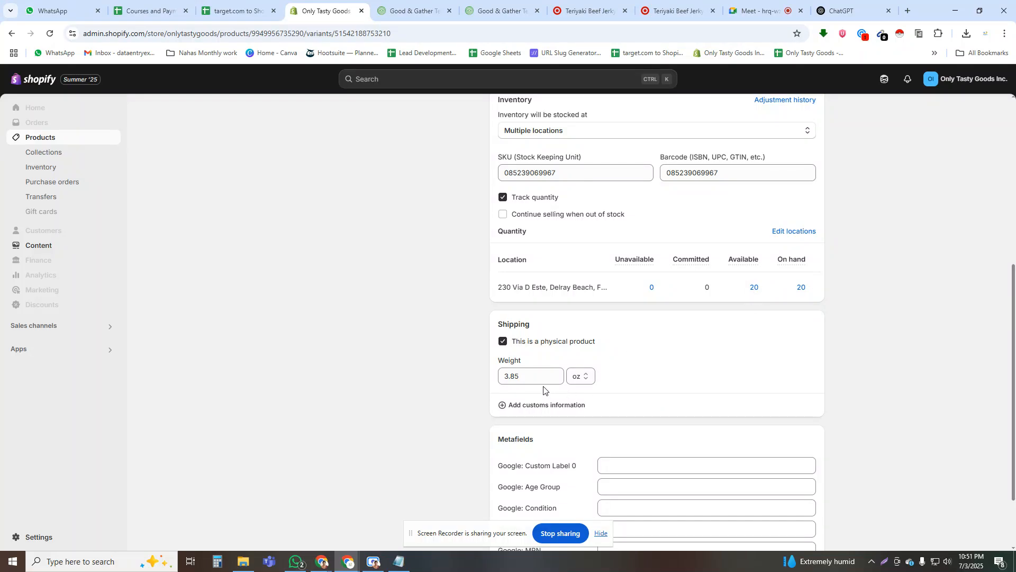
scroll(534, 381, "down", 1)
scroll(544, 408, "down", 1)
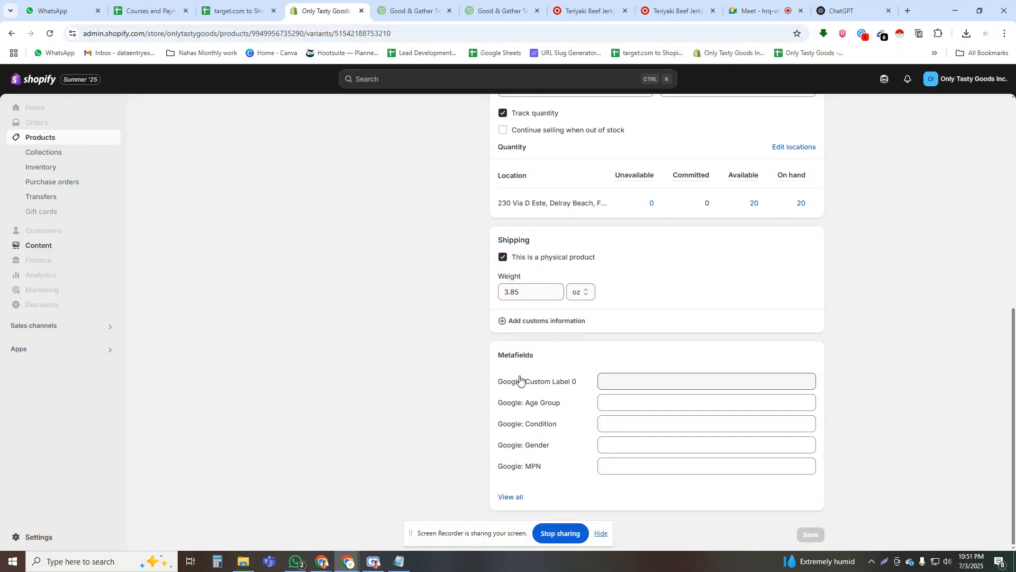
scroll(533, 341, "up", 8)
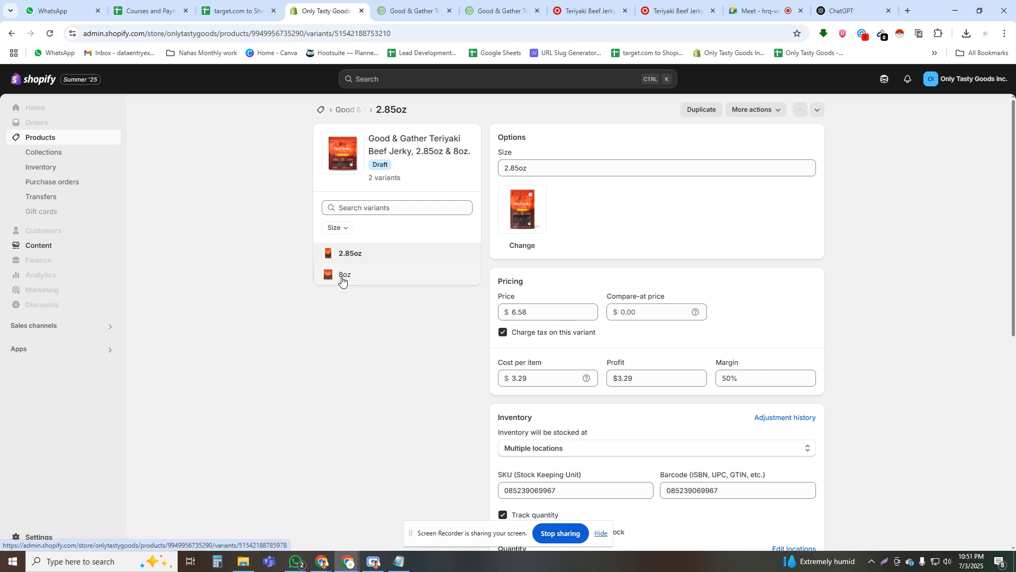
- Open the 8oz variant and inspect its pricing, cost, SKU, stock and shipping weight
left_click(342, 276)
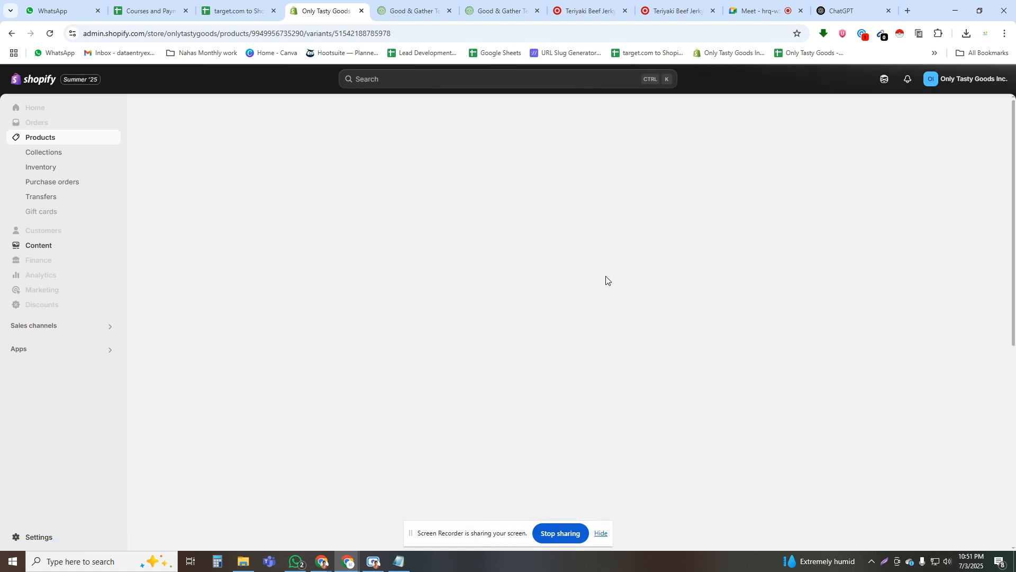
scroll(606, 277, "down", 4)
scroll(605, 276, "down", 4)
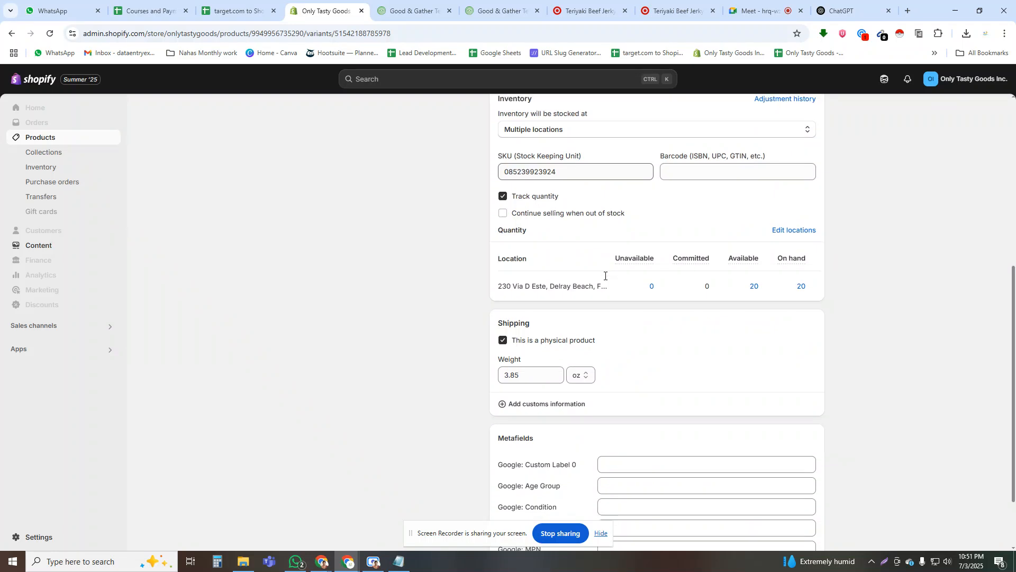
scroll(514, 289, "up", 5)
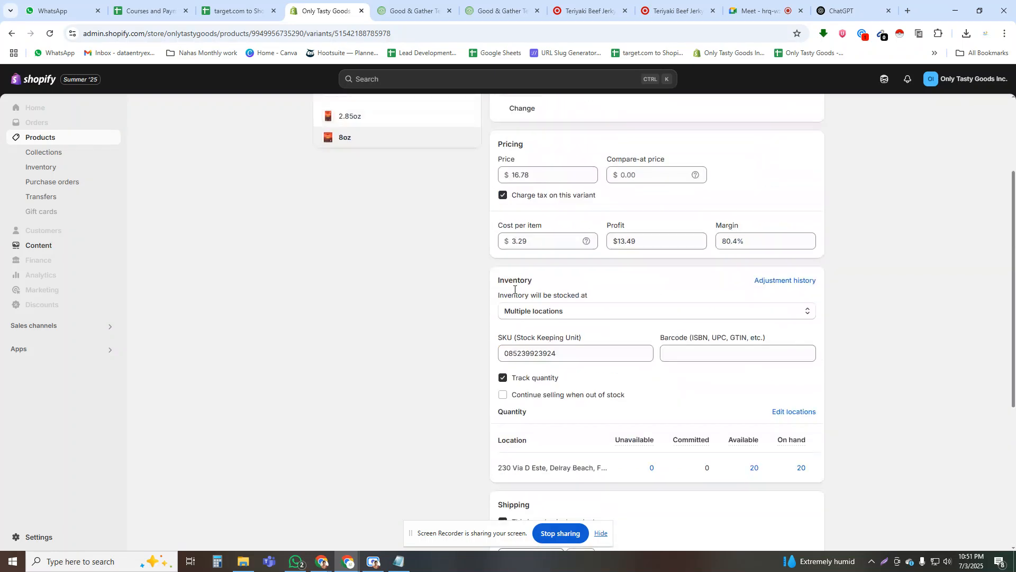
- Check the net weight in the specifications of Target's 8oz Teriyaki Beef Jerky page, and glance at the 2.85oz page
left_click(673, 11)
scroll(636, 206, "down", 1)
scroll(445, 323, "down", 7)
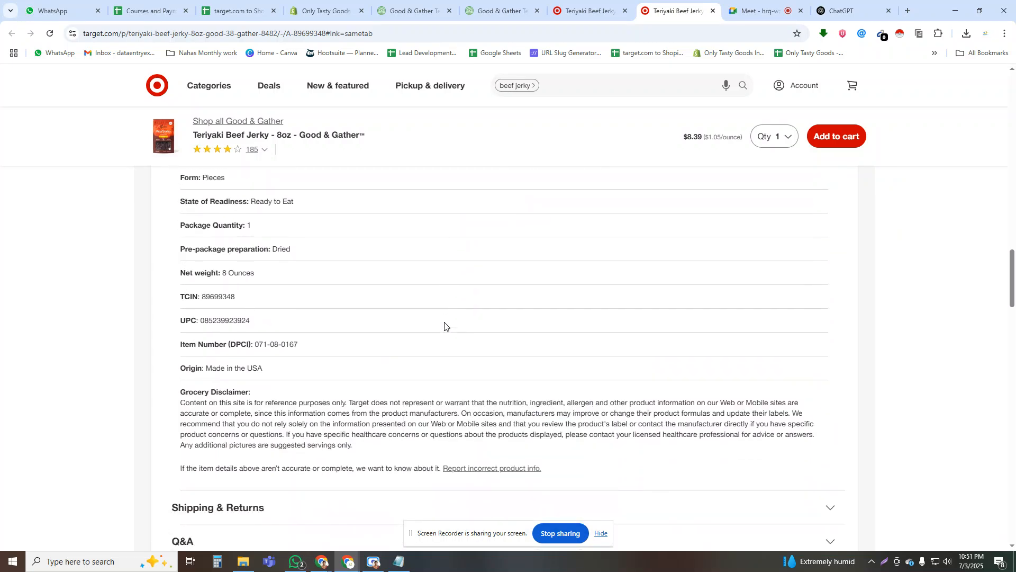
scroll(344, 360, "up", 2)
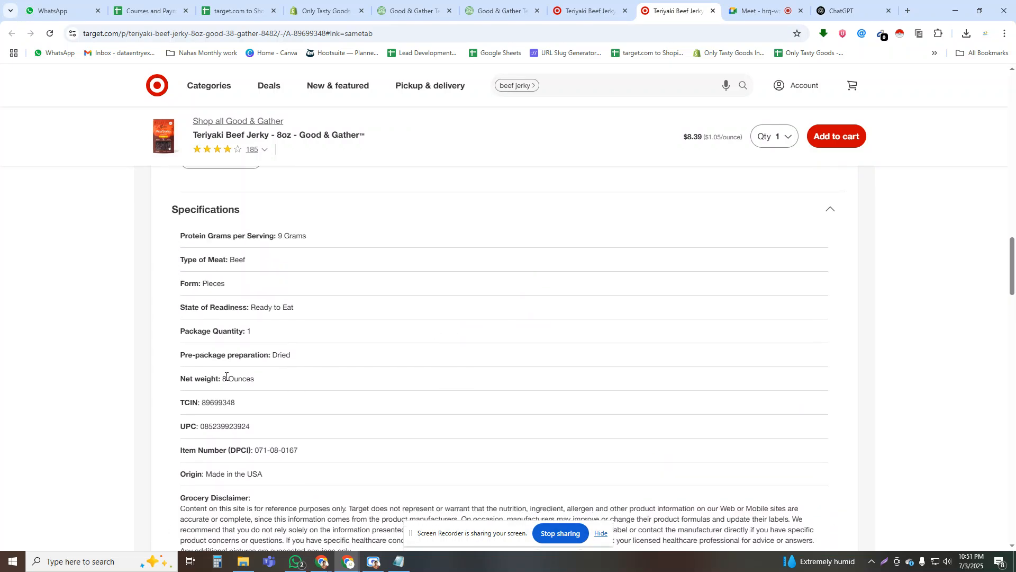
left_click(591, 10)
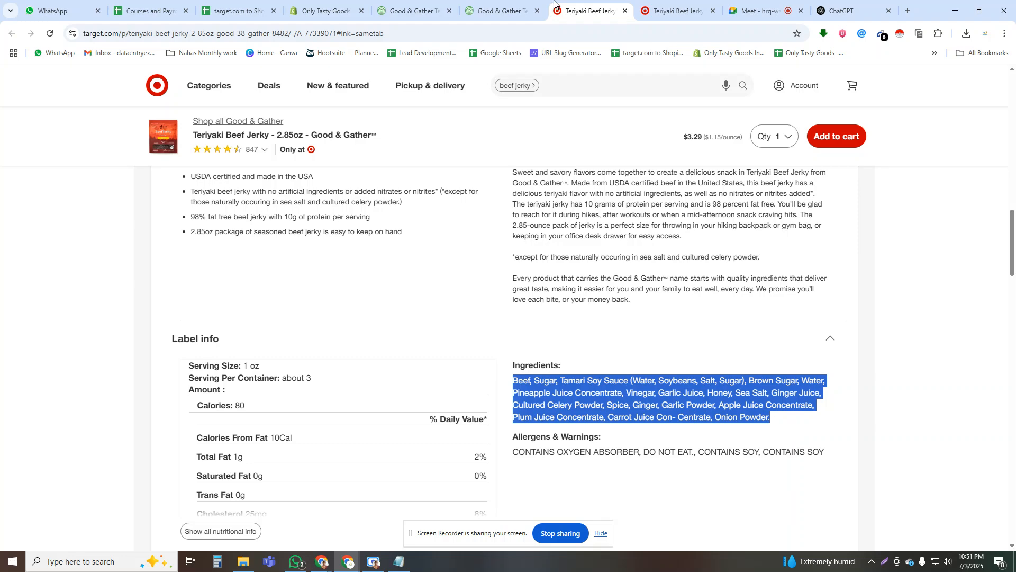
left_click(503, 11)
- Return to the Shopify 8oz variant, set its shipping weight to 9.0 oz, and save the change
left_click(323, 10)
scroll(507, 373, "down", 4)
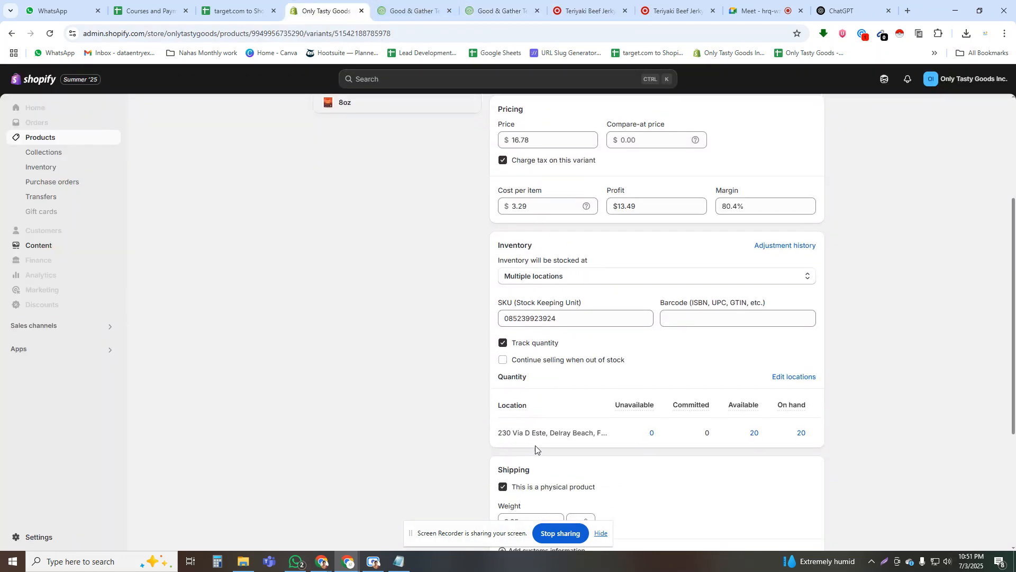
left_click_drag(520, 345, 490, 348)
type("9.0")
left_click(468, 366)
left_click(663, 79)
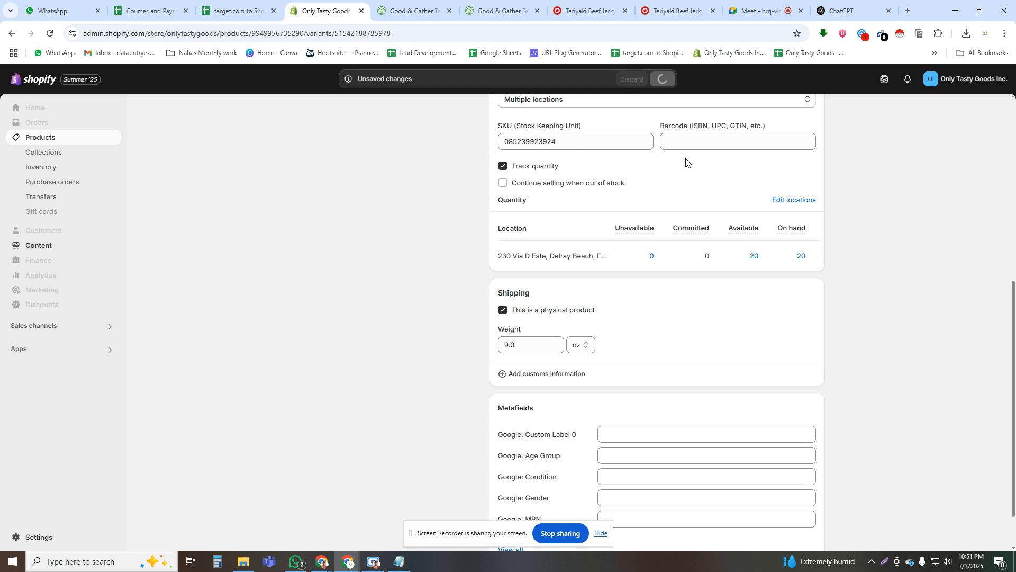
- Review the 8oz variant's saved shipping, pricing and inventory details, then go back to the 2.85oz variant
scroll(617, 341, "down", 3)
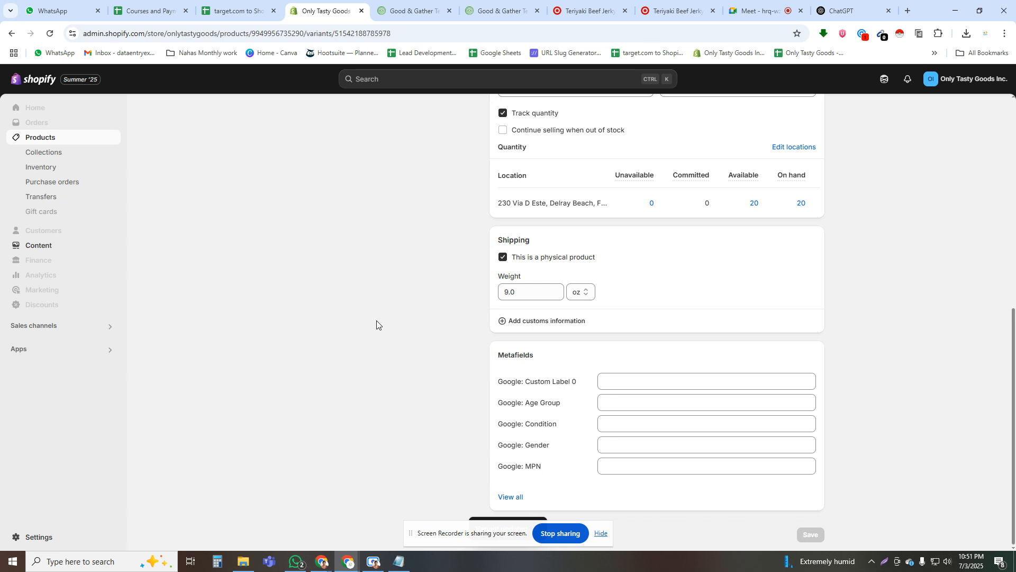
scroll(352, 301, "up", 7)
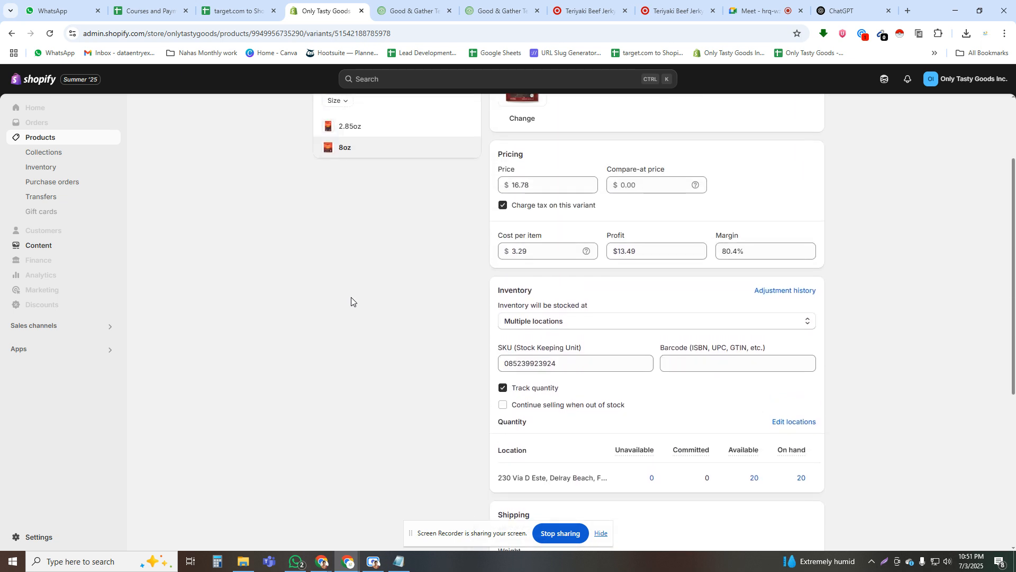
left_click(13, 34)
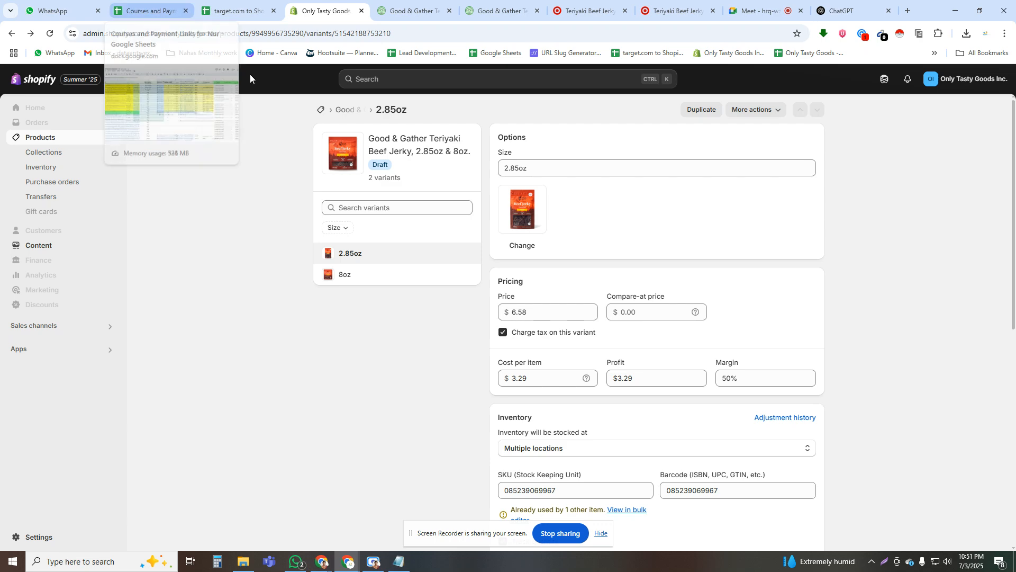
- Switch to the target.com to Shopify Upload spreadsheet and look through the product rows down to the end of the list
left_click(253, 4)
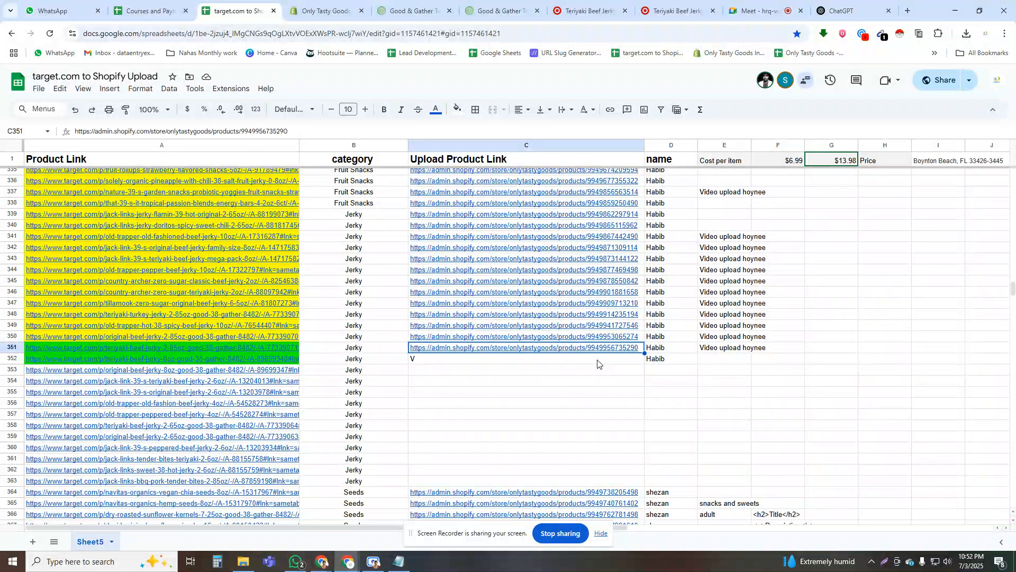
scroll(598, 364, "down", 2)
scroll(598, 364, "down", 10)
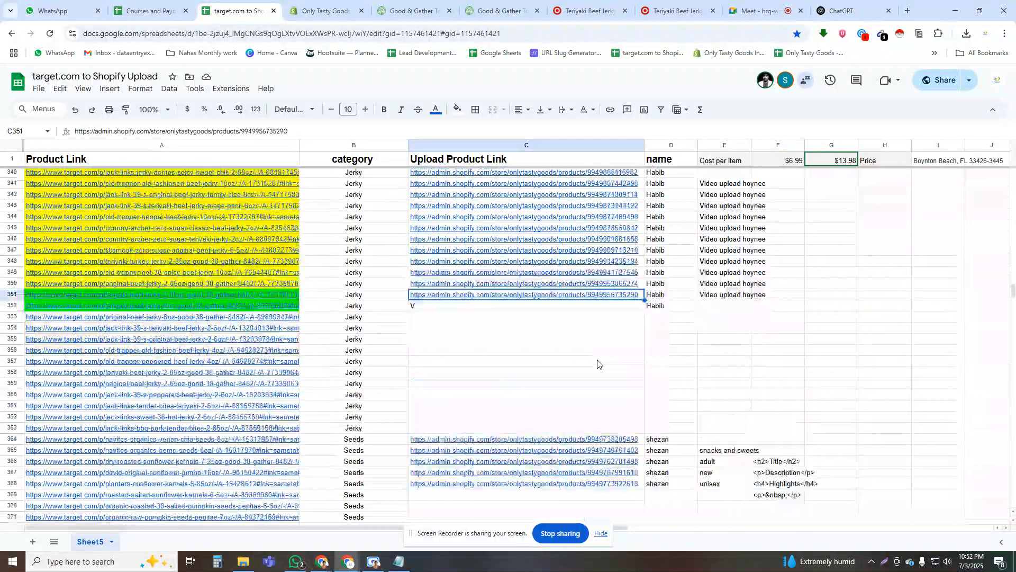
scroll(598, 363, "down", 18)
scroll(598, 363, "up", 1)
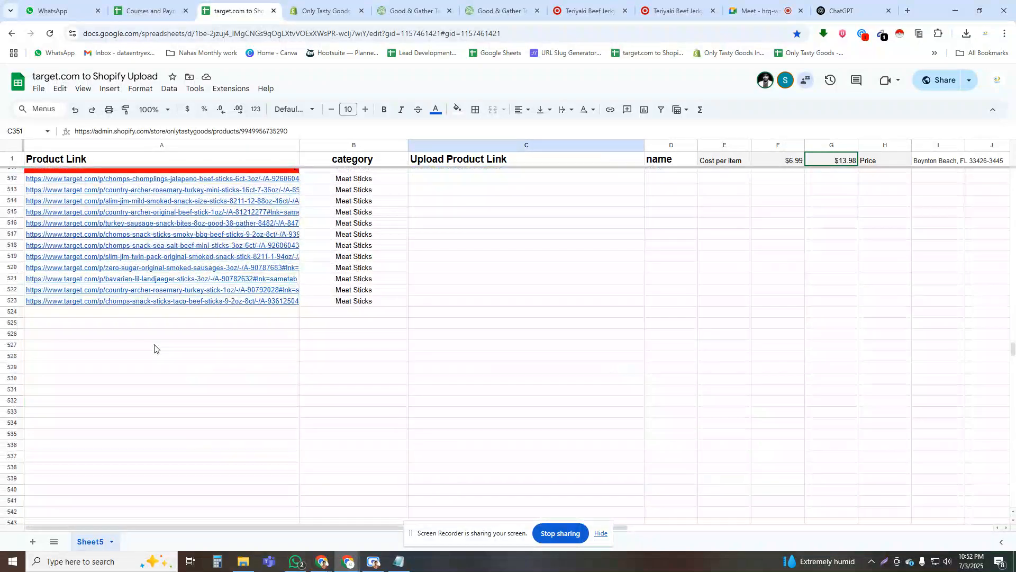
- Select the entire Upload Product Link column to count its filled cells
left_click(571, 143)
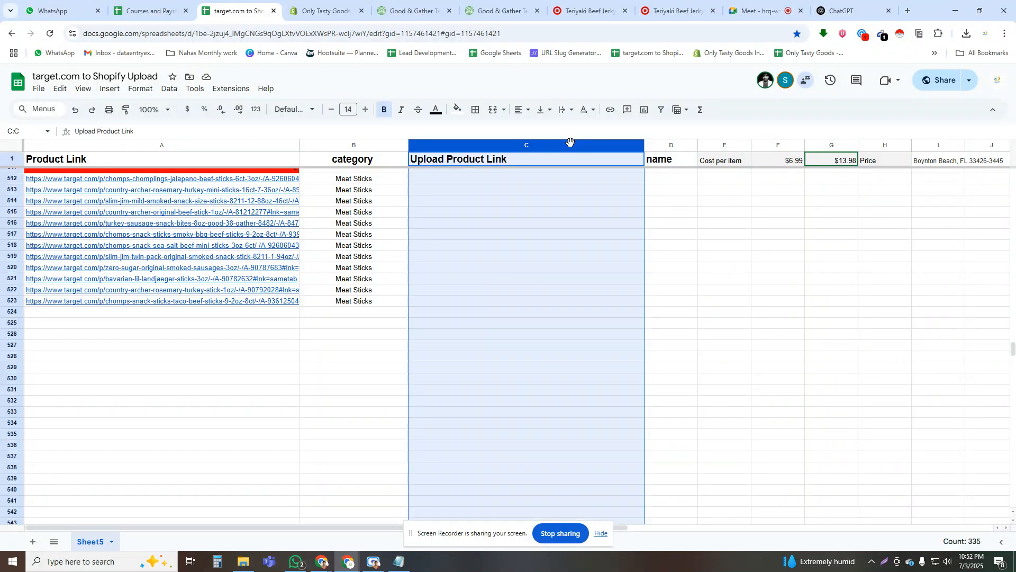
left_click(671, 272)
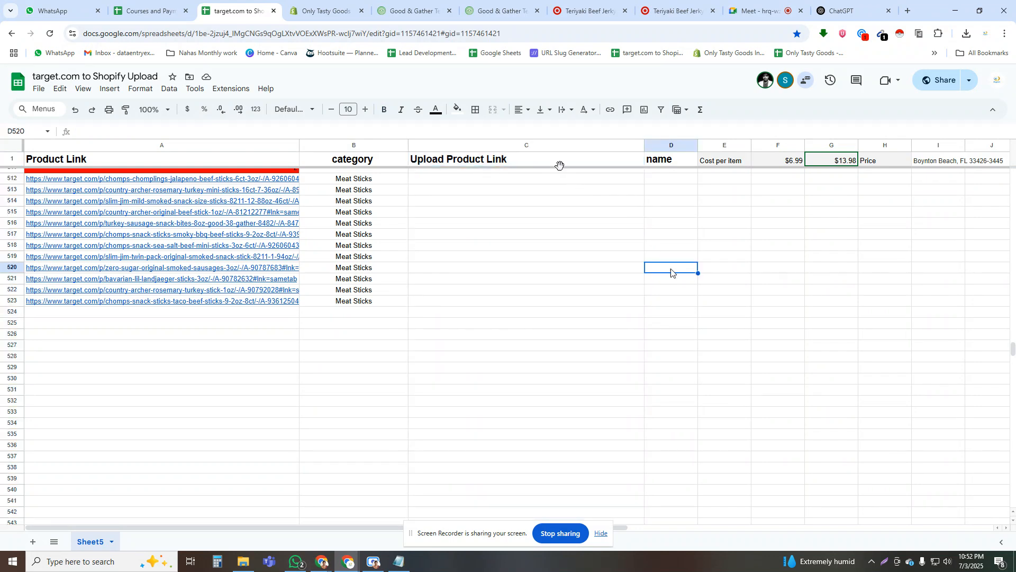
left_click(550, 144)
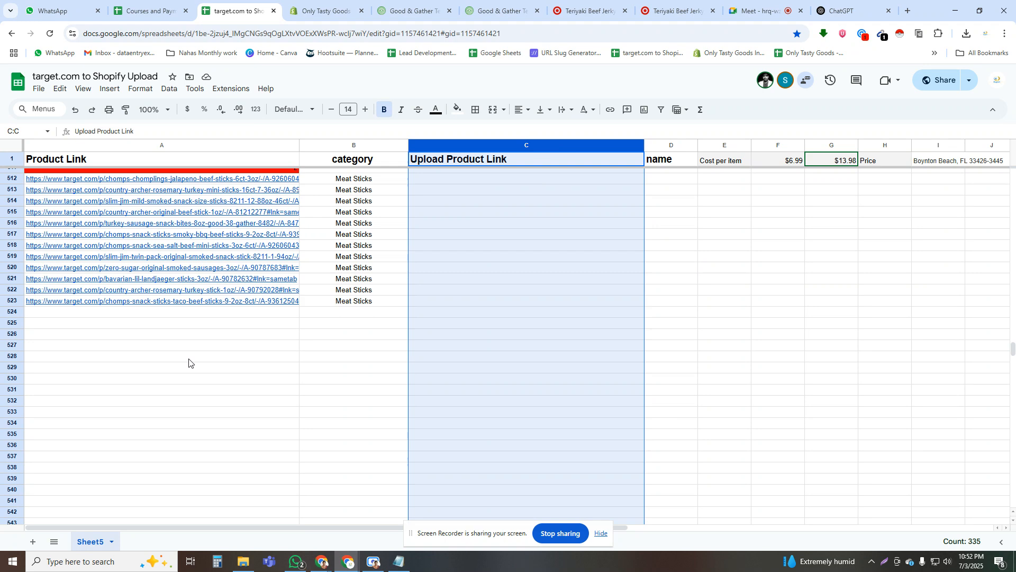
- Open Calculator and subtract 335 from 500 to work out the remaining uploads
left_click(217, 562)
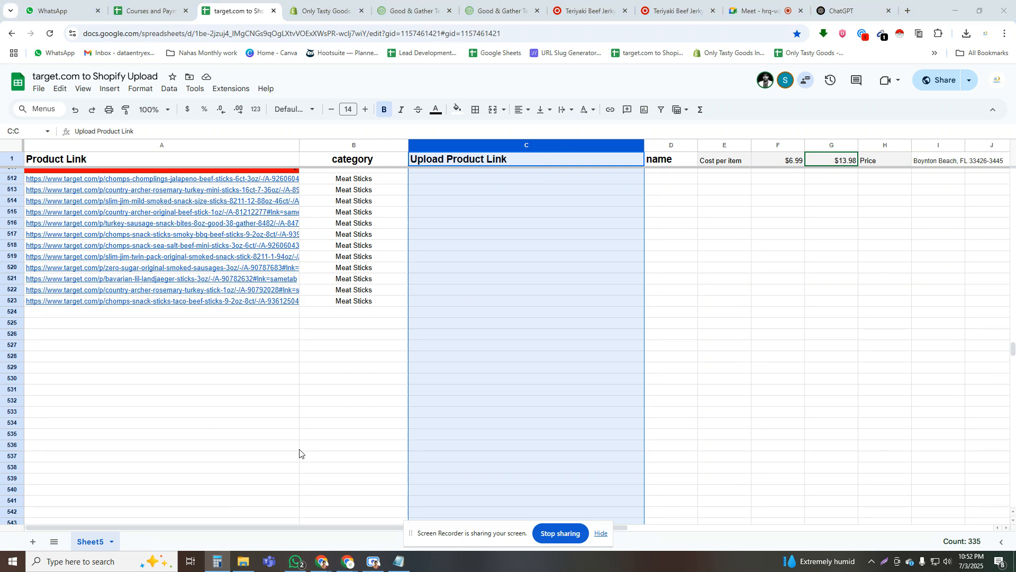
type("500")
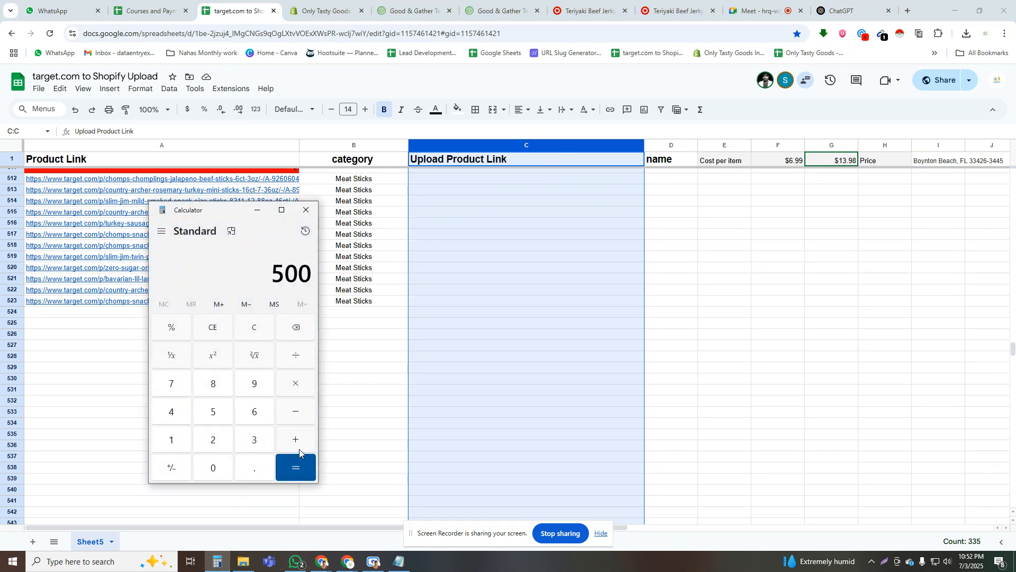
type(" - 335")
key("Return")
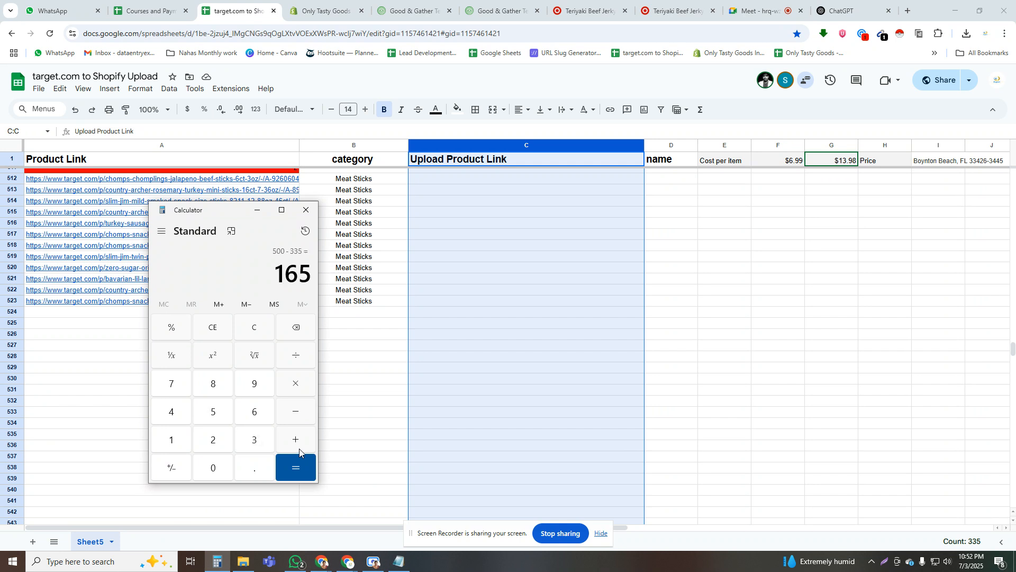
- Close Calculator, check the current date and time in the system calendar, and return to the spreadsheet
left_click(306, 210)
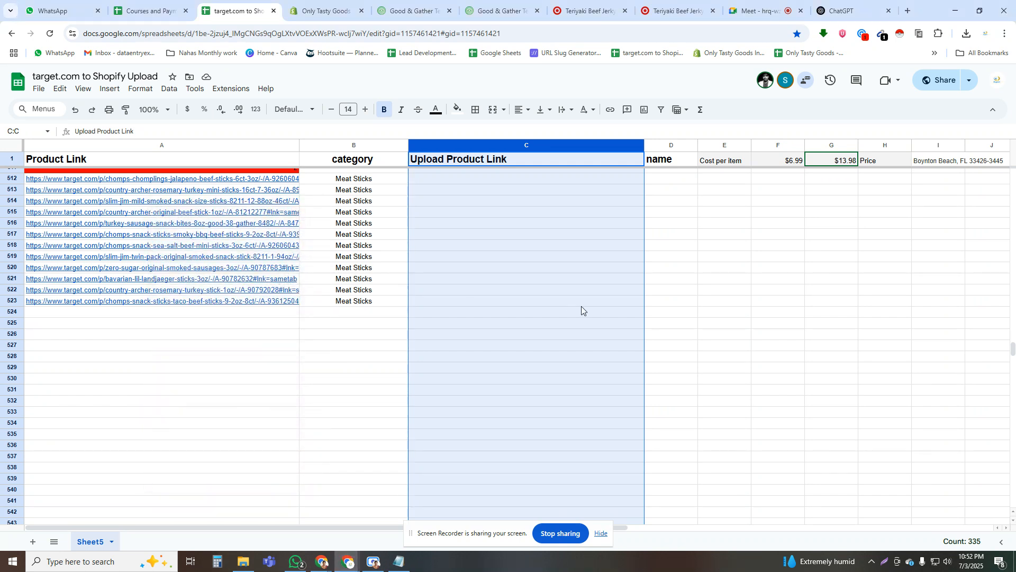
left_click(581, 306)
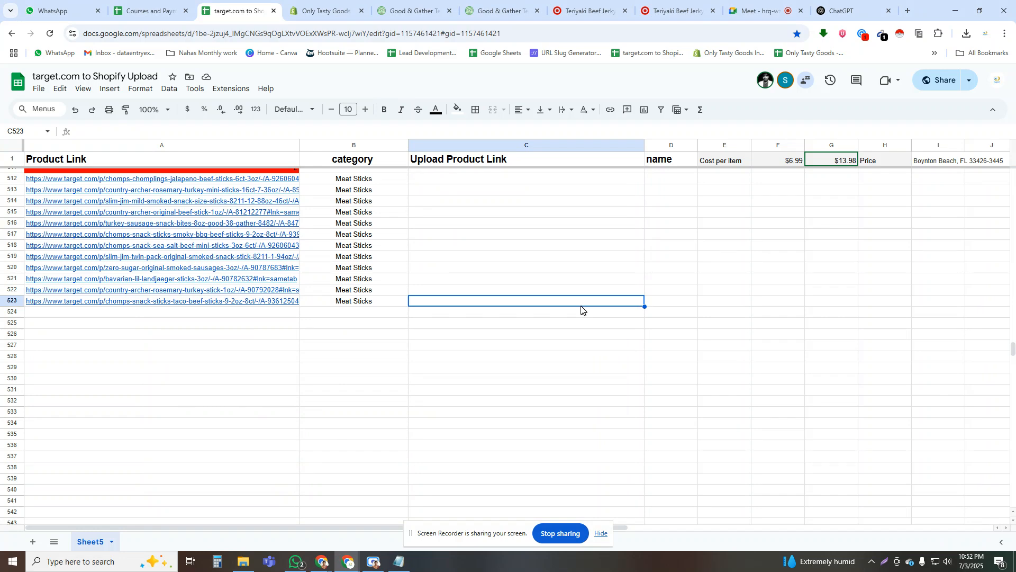
left_click(966, 563)
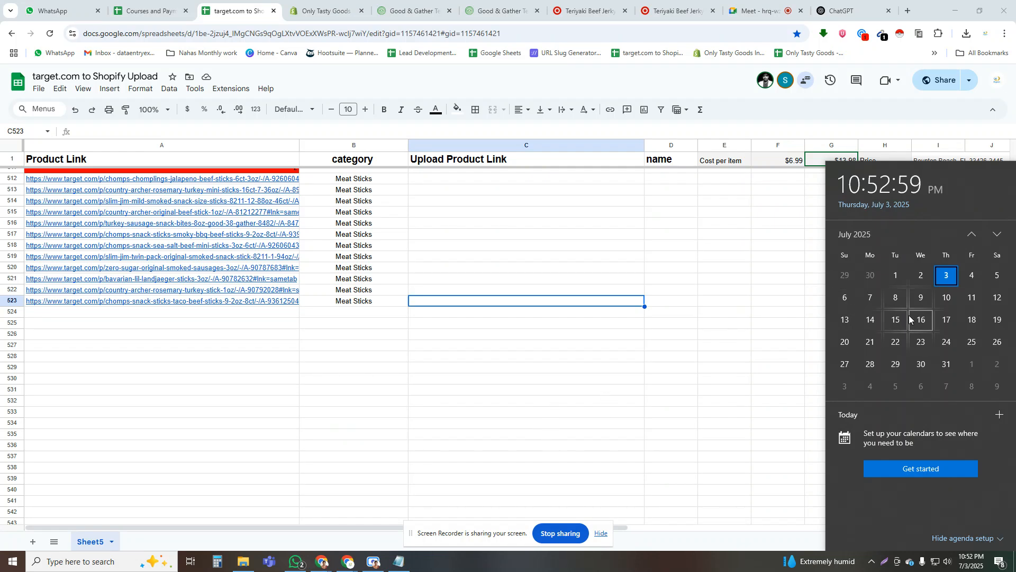
left_click(486, 340)
left_click(486, 339)
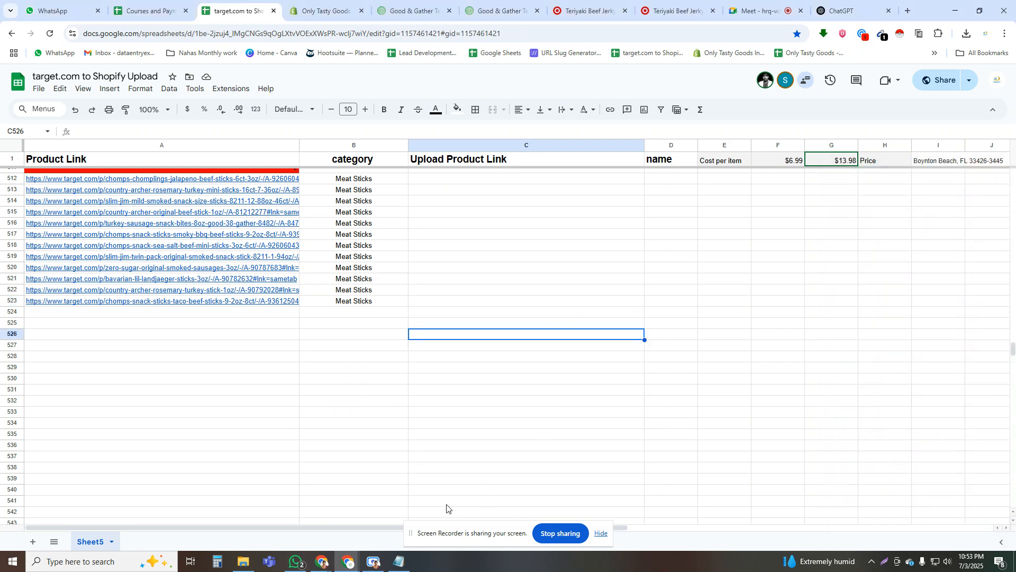
- Switch from the spreadsheet to the open Google Meet call
left_click(375, 562)
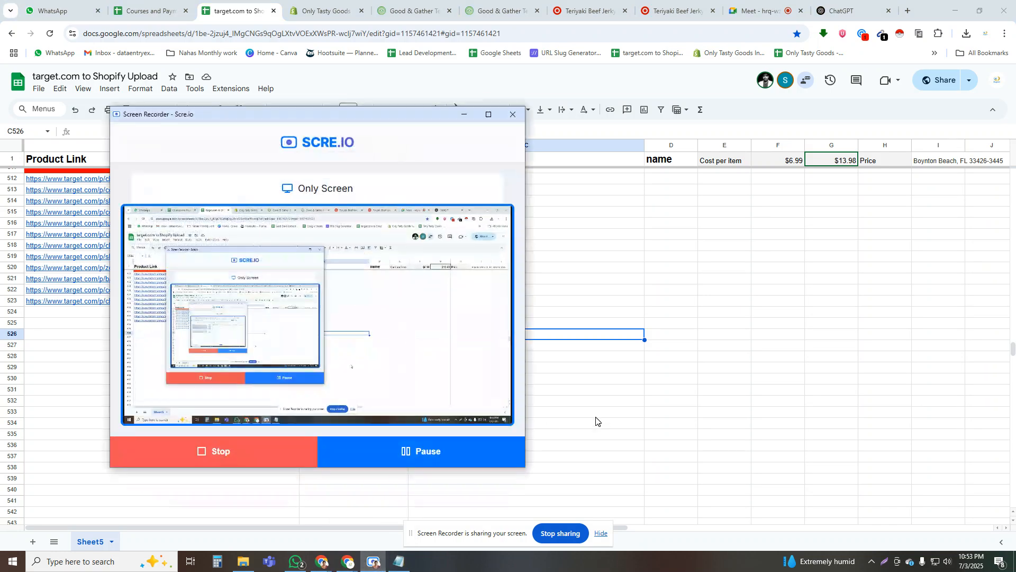
left_click(757, 10)
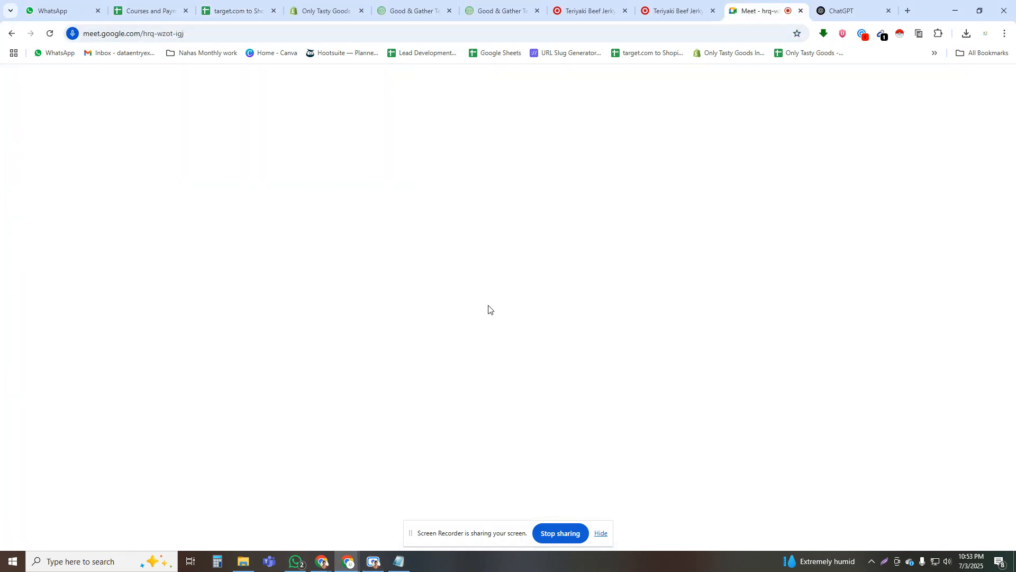